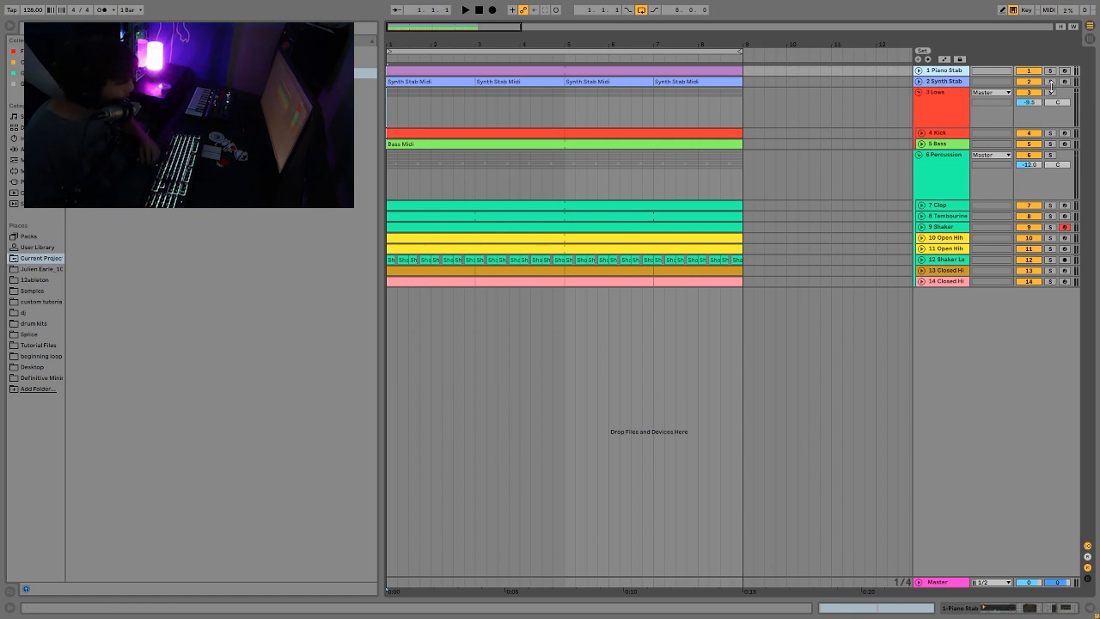
Step: Solo the Piano Stab and Synth Stab tracks, and unfold both in the arrangement while playing them back together
left_click(1050, 82)
key("space")
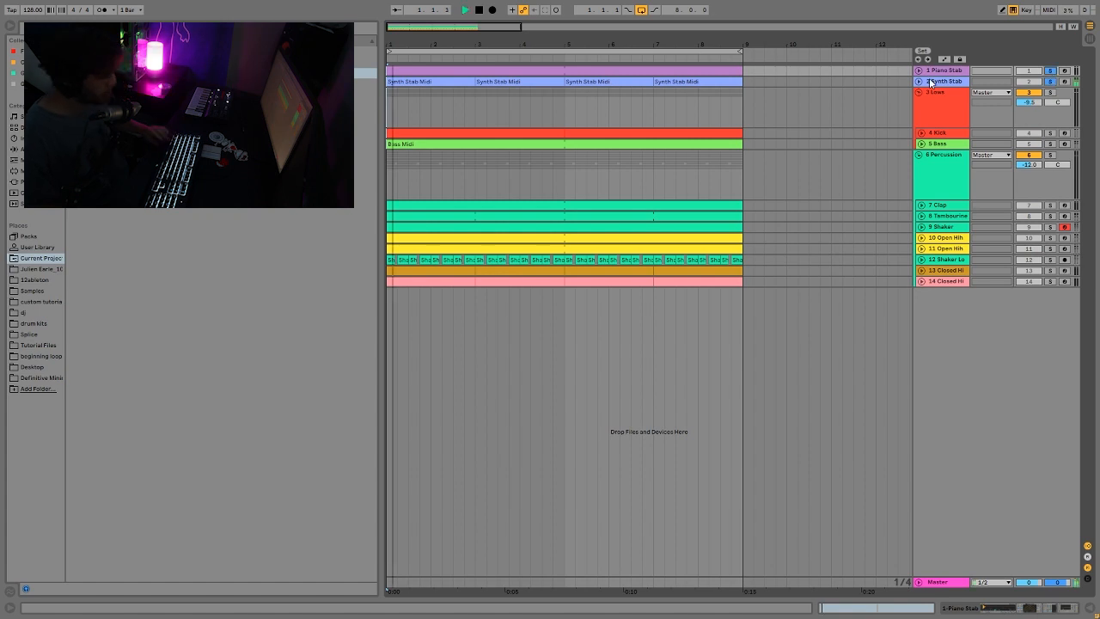
left_click(919, 81)
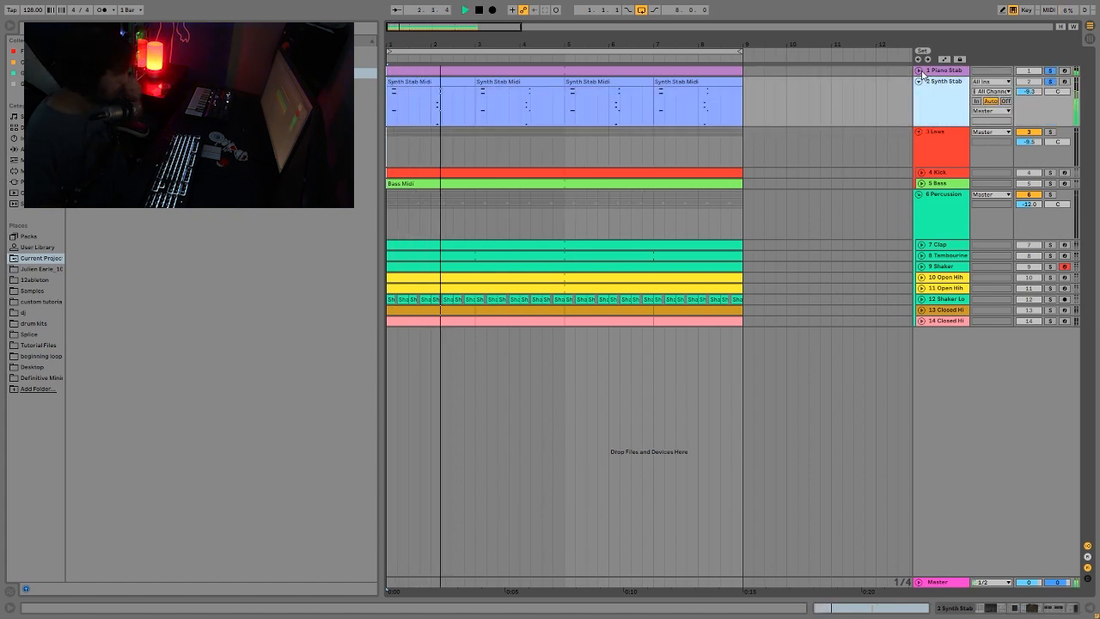
left_click(919, 70)
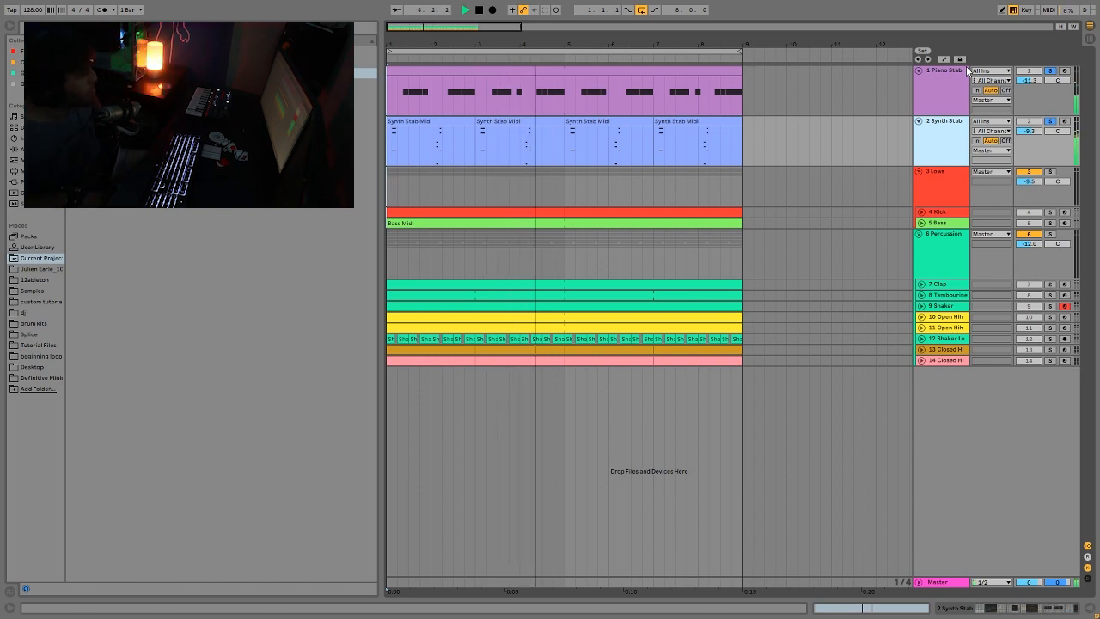
key("space")
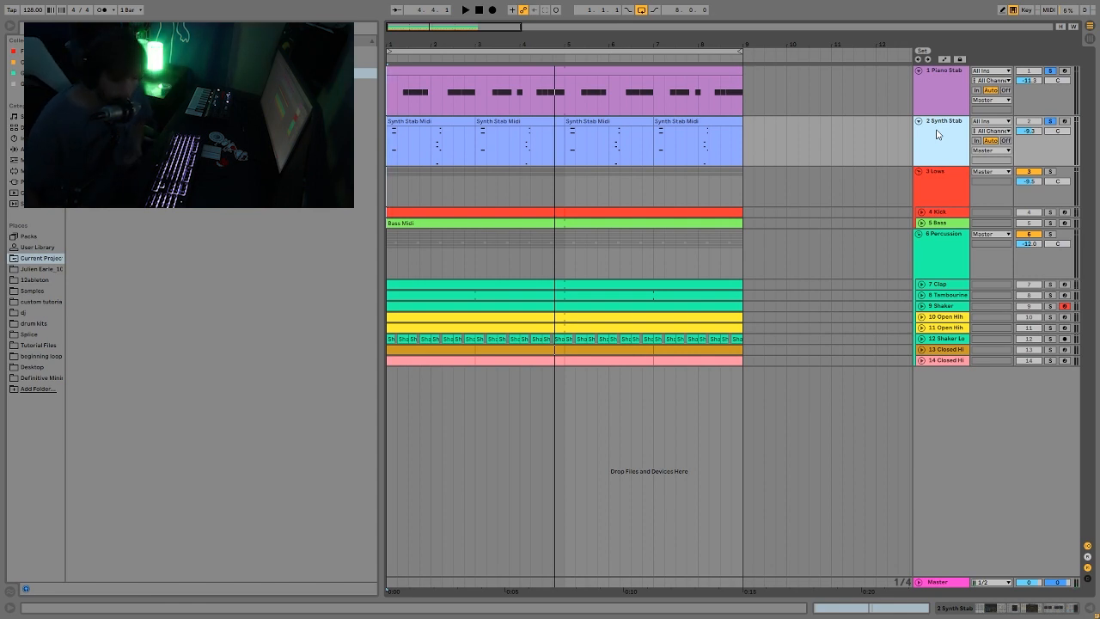
Step: Clear the solos on both stab tracks and play the loop with all tracks audible
left_click(1051, 120)
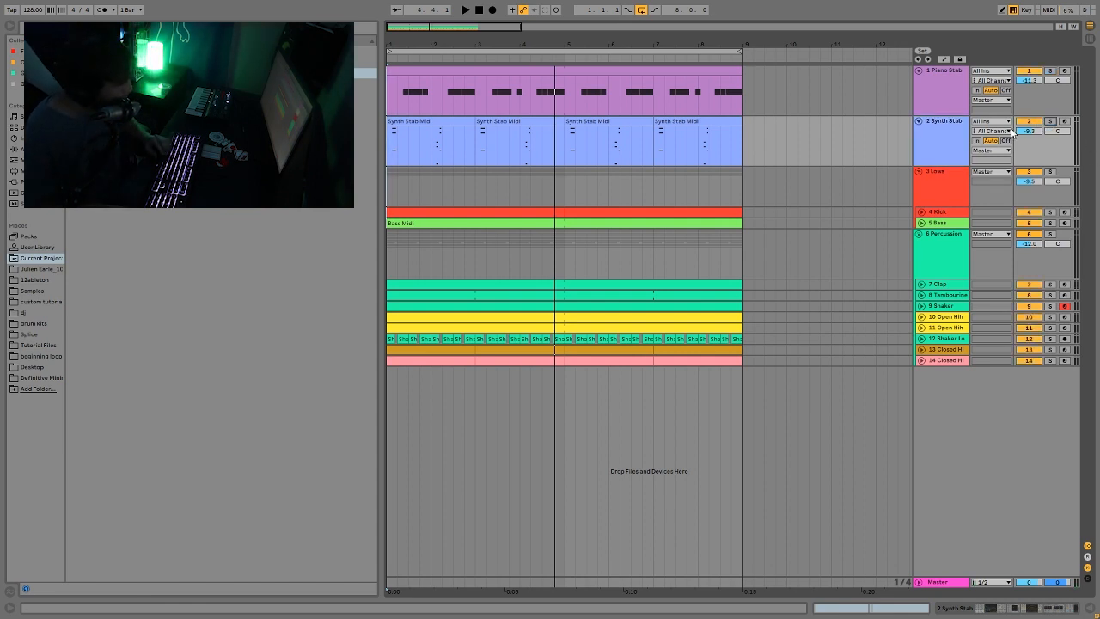
key("F1")
key("F2")
key("space")
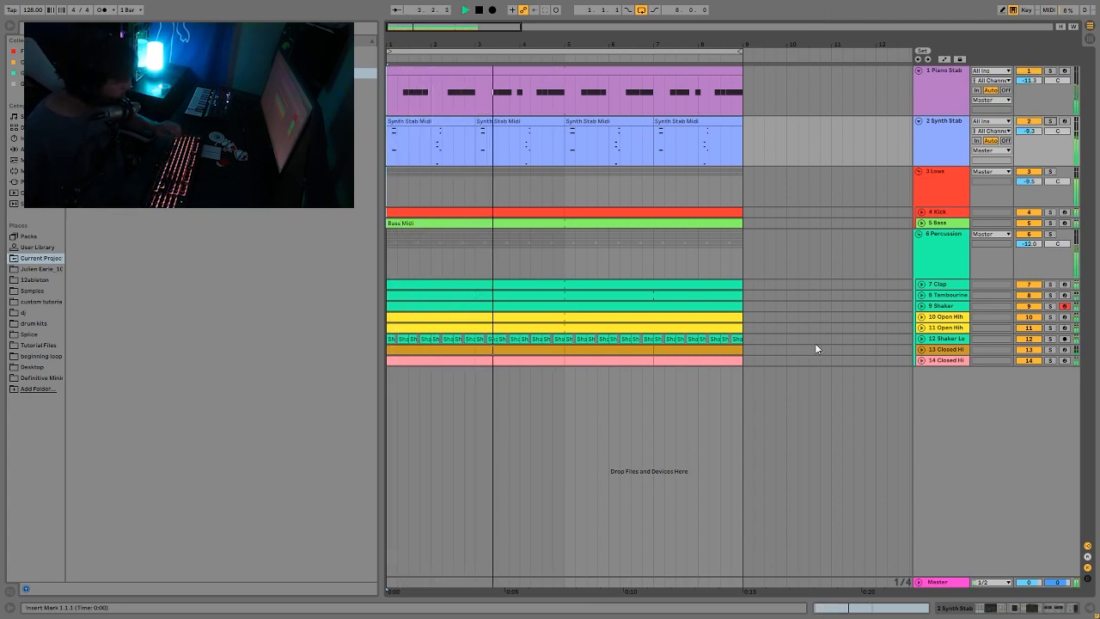
key("space")
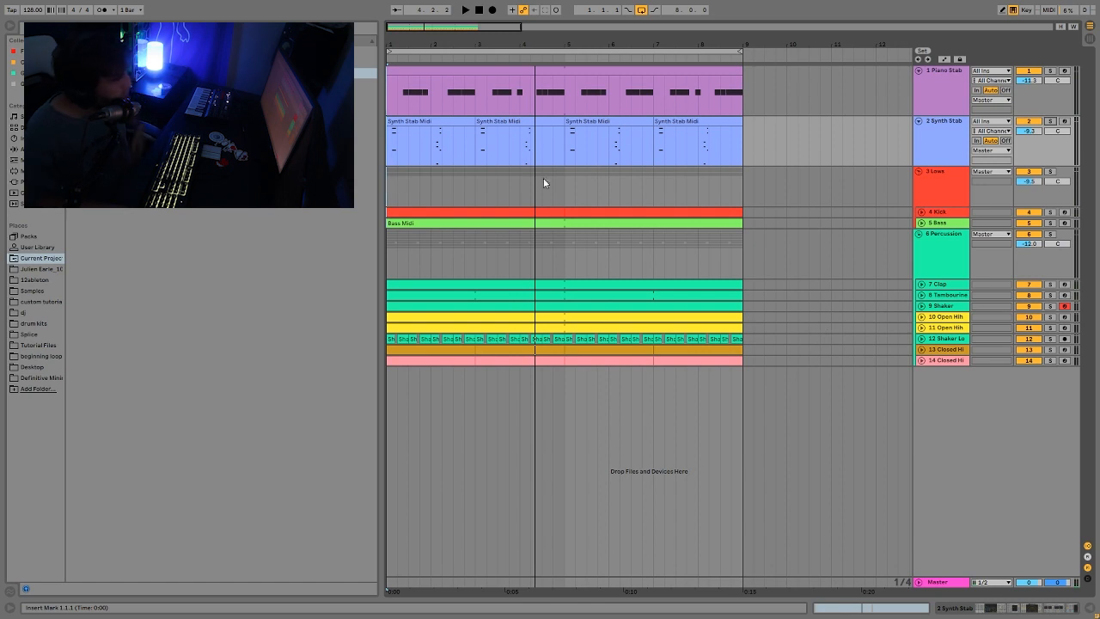
Step: Show the Piano Stab track's device chain and listen to the opening bars of that track soloed
double_click(943, 102)
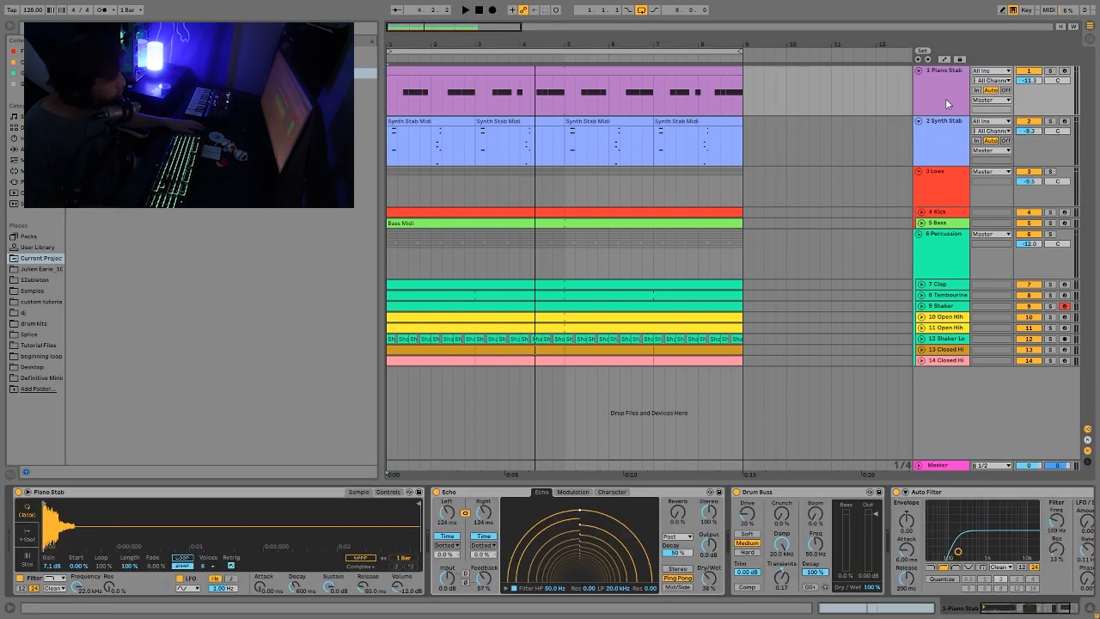
left_click(1050, 72)
key("space")
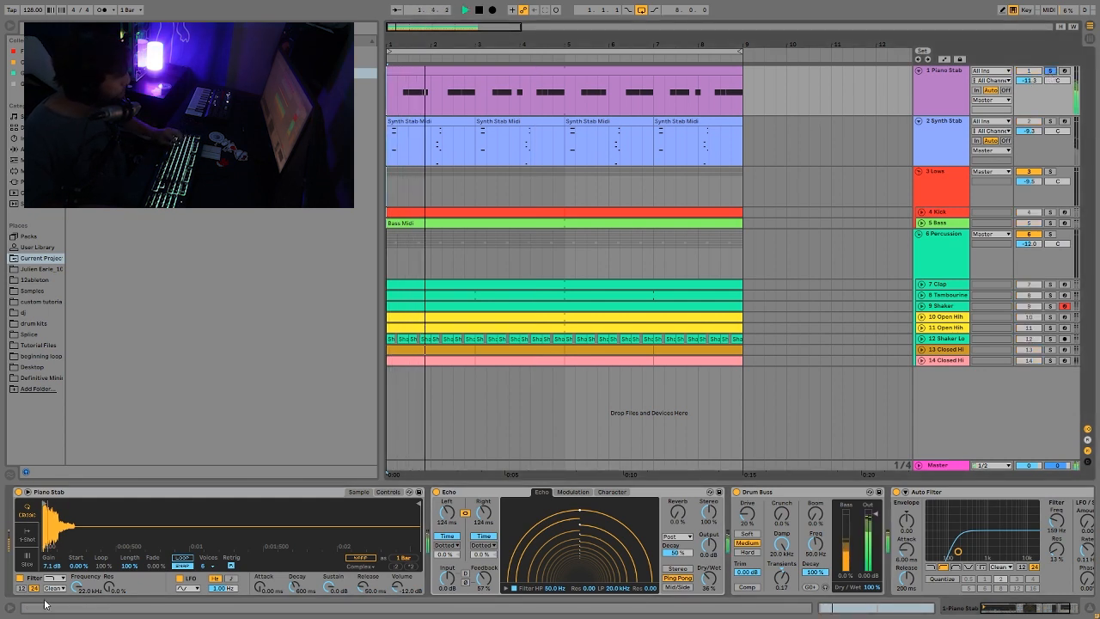
key("space")
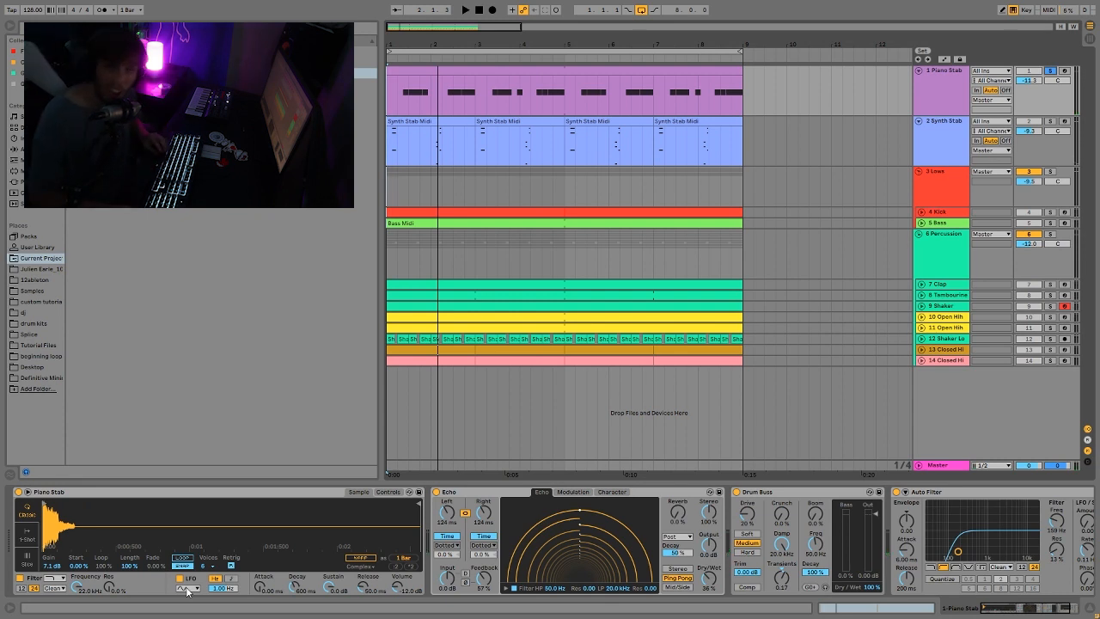
key("space")
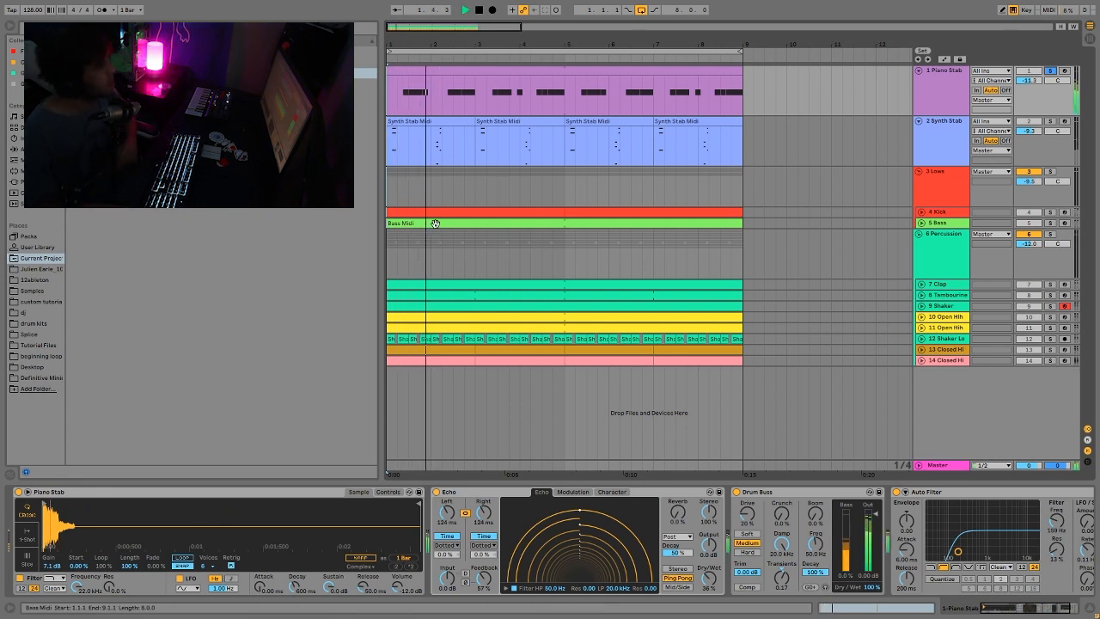
key("space")
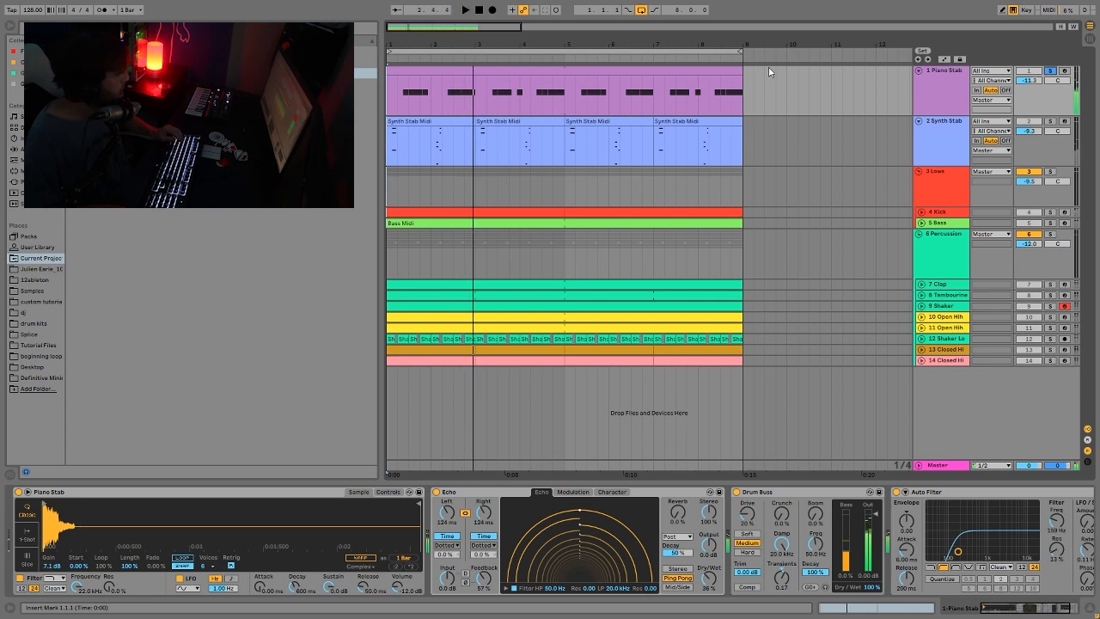
Step: Add the Synth Stab track to the solo and play both stab parts layered together
left_click(1051, 121, "ctrl")
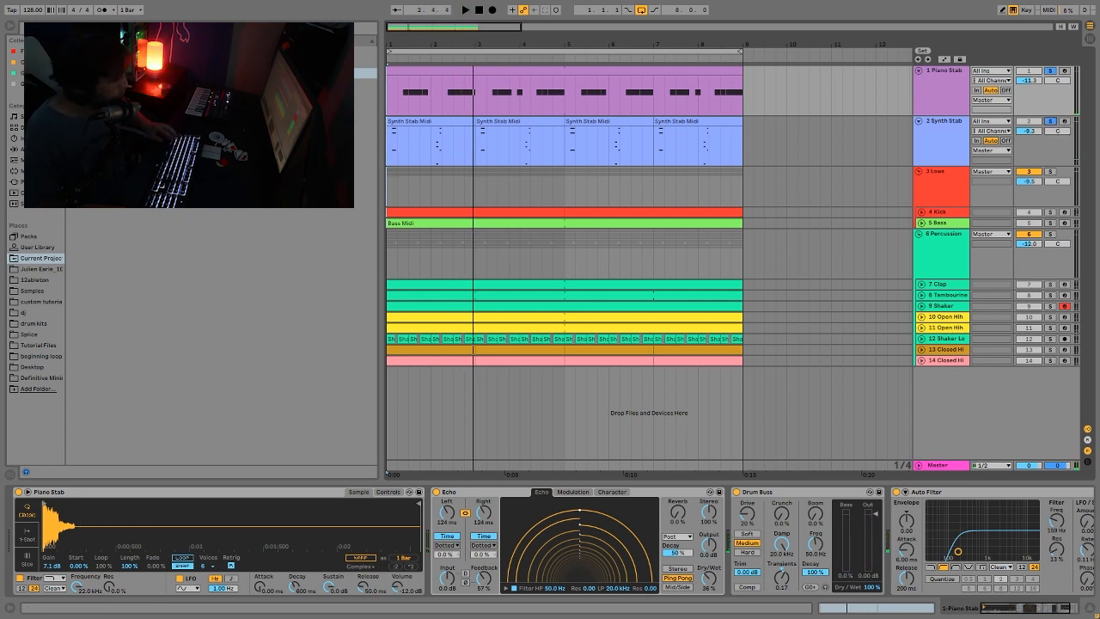
key("space")
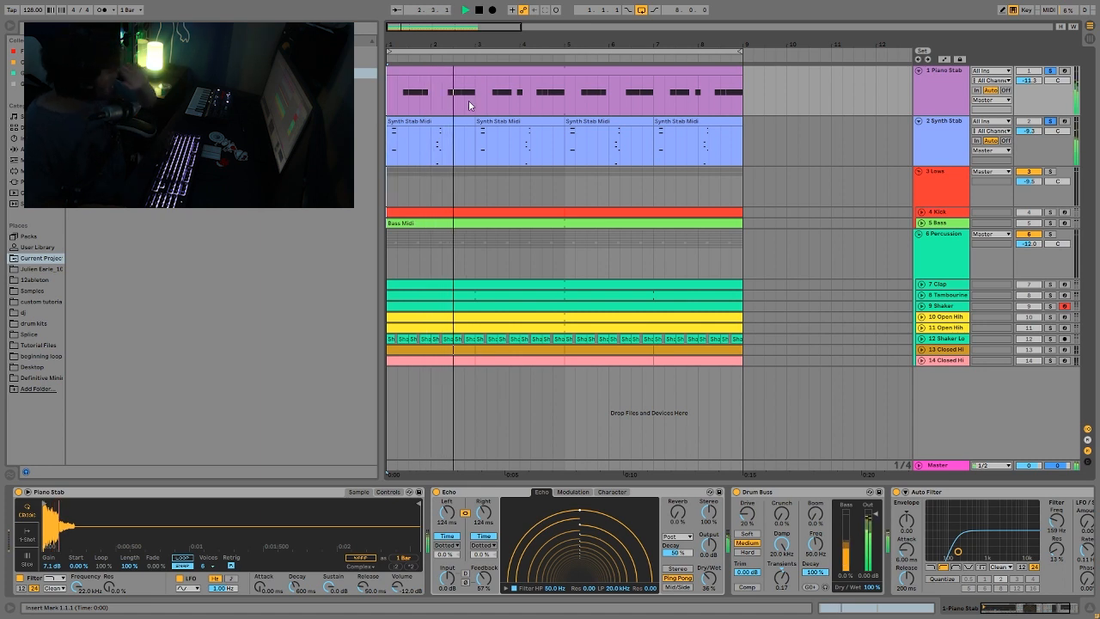
key("space")
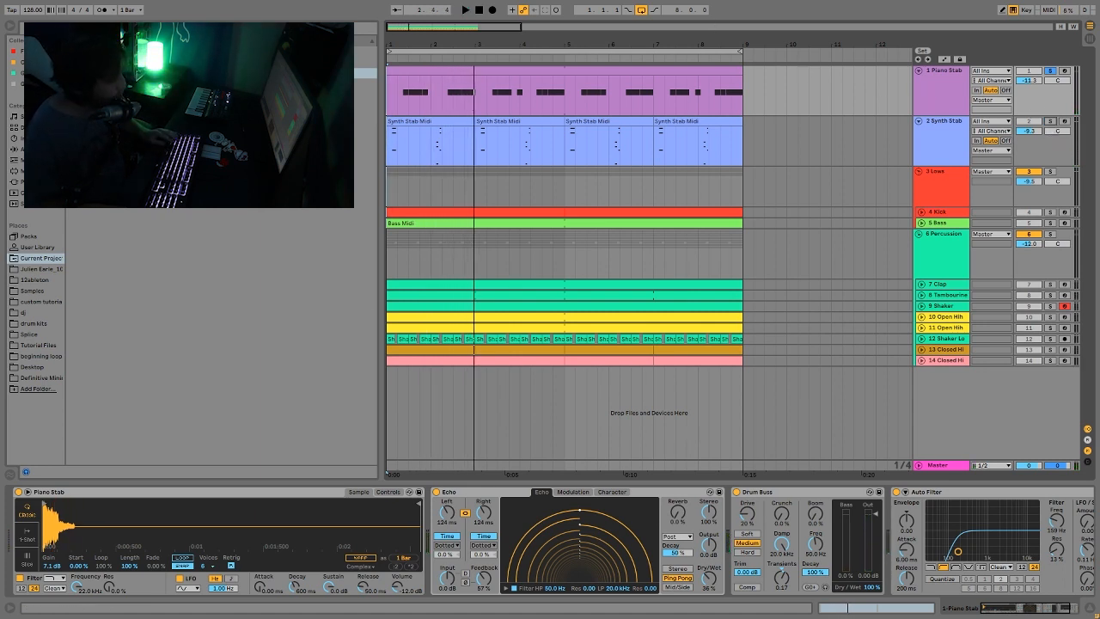
Step: Select the Piano Stab clip and play the piano part on its own
left_click(413, 67)
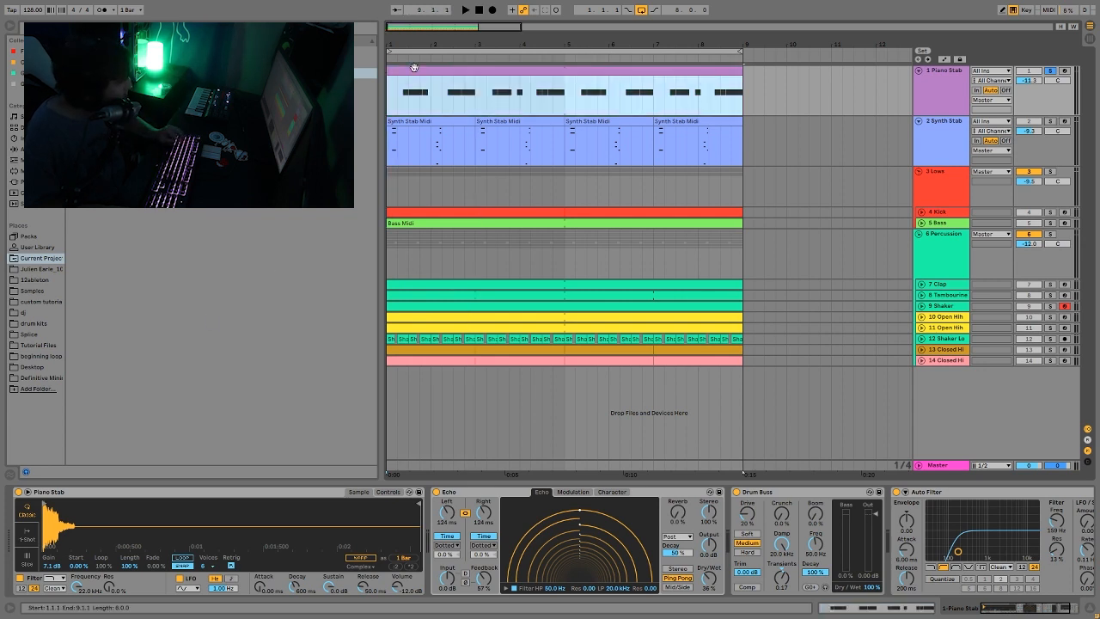
key("space")
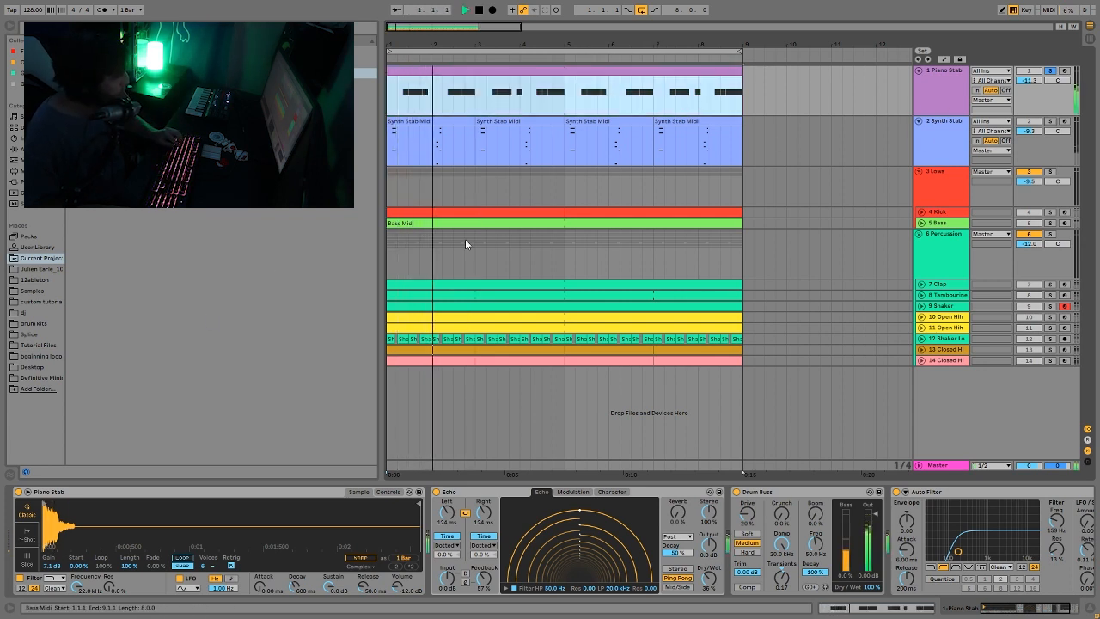
key("space")
Step: Listen to Synth Stab soloed alongside Piano Stab again, and compare it with the full mix without any solos
left_click(1050, 123)
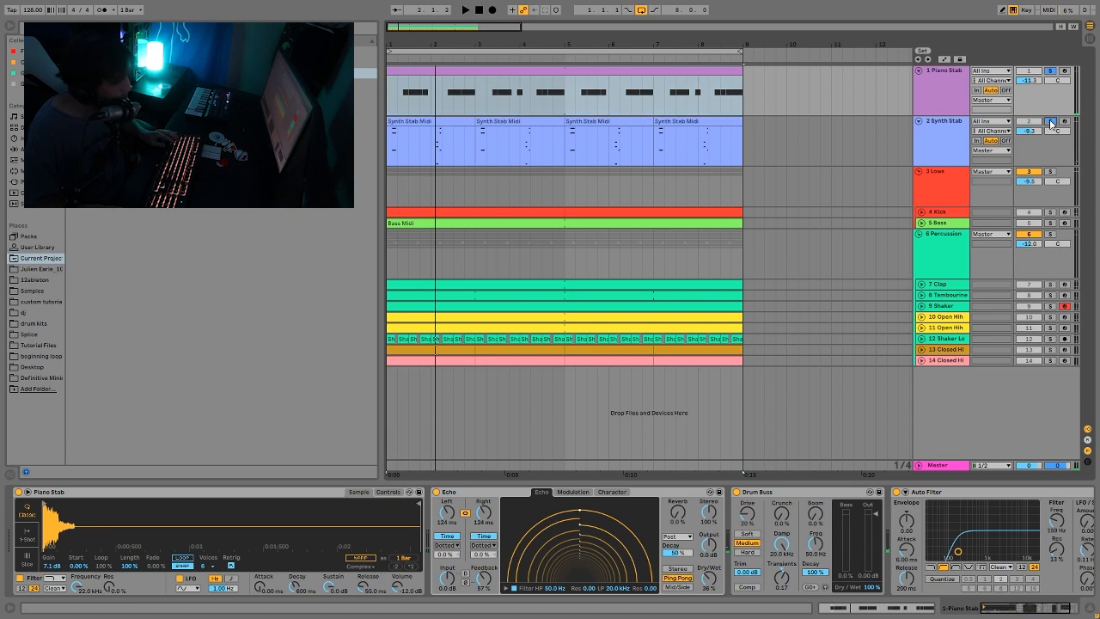
key("space")
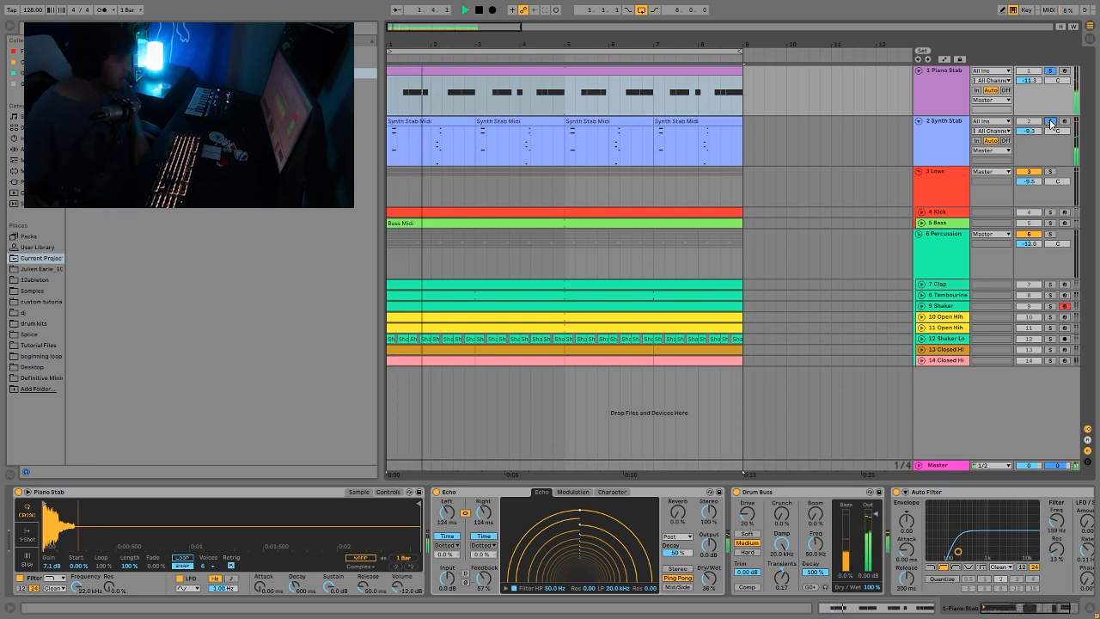
key("space")
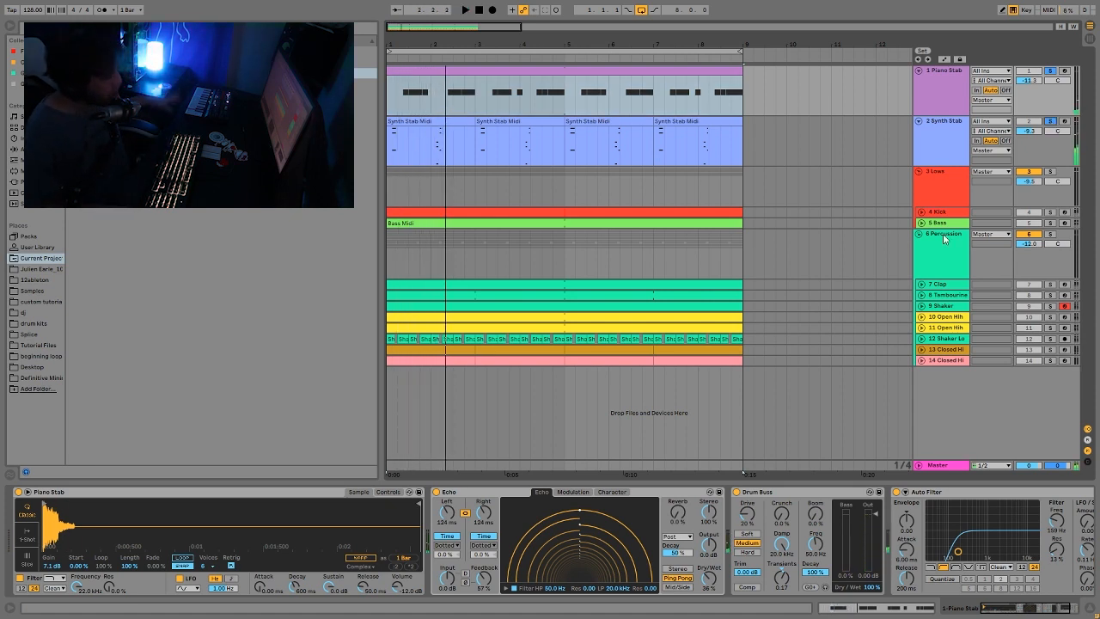
left_click(1049, 122)
key("space")
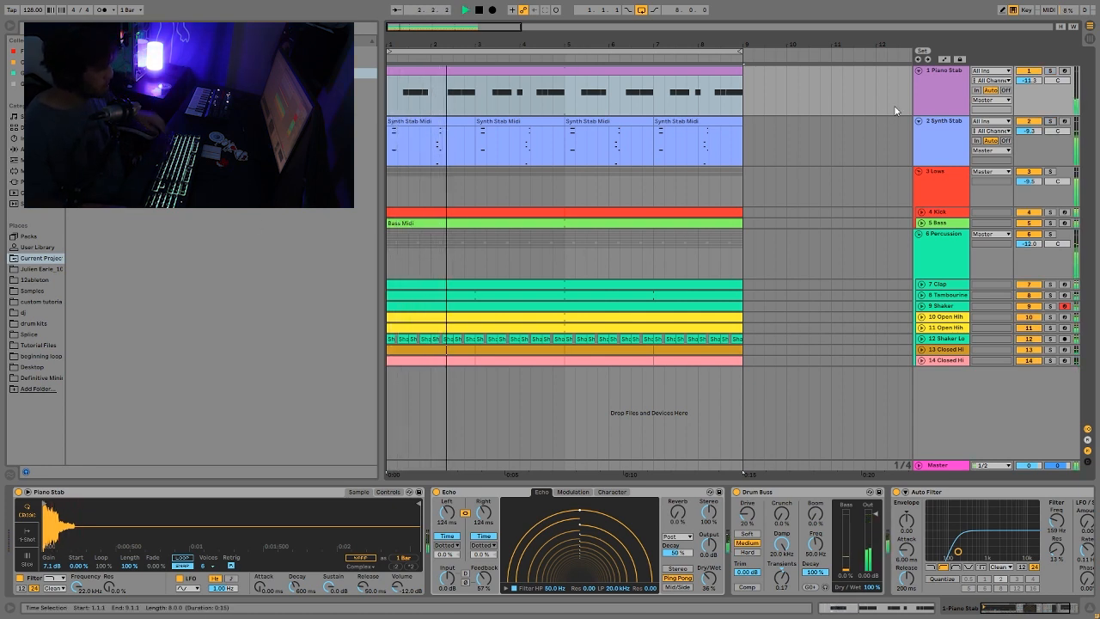
Step: Solo the Piano Stab track, examine its Echo, Drum Buss and Auto Filter effects, and play the part
left_click(1050, 72)
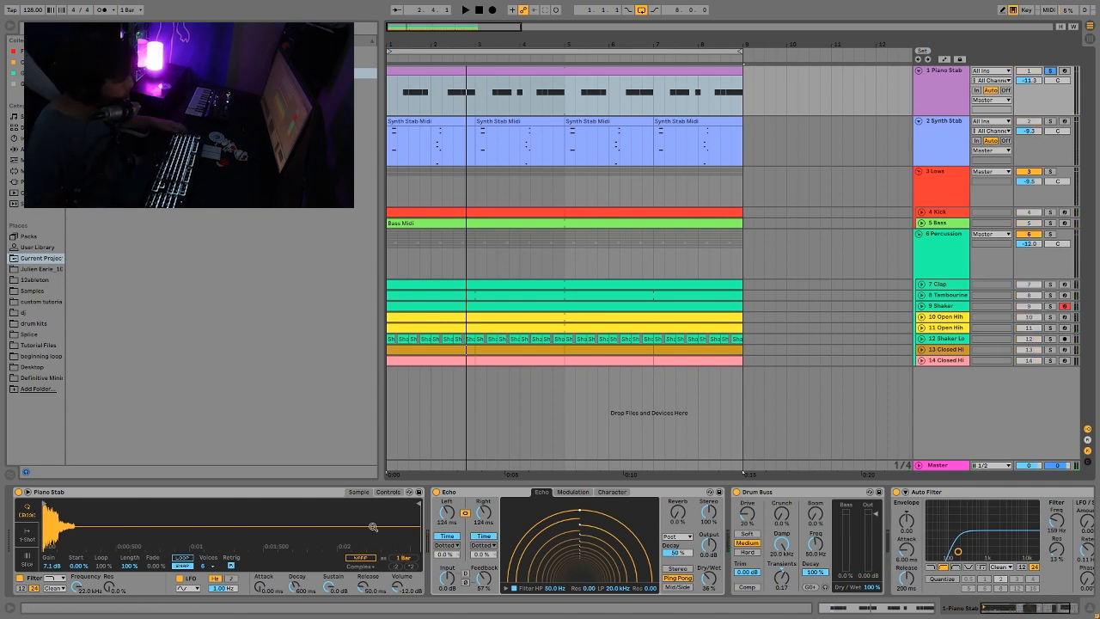
scroll(292, 563, "right", 3)
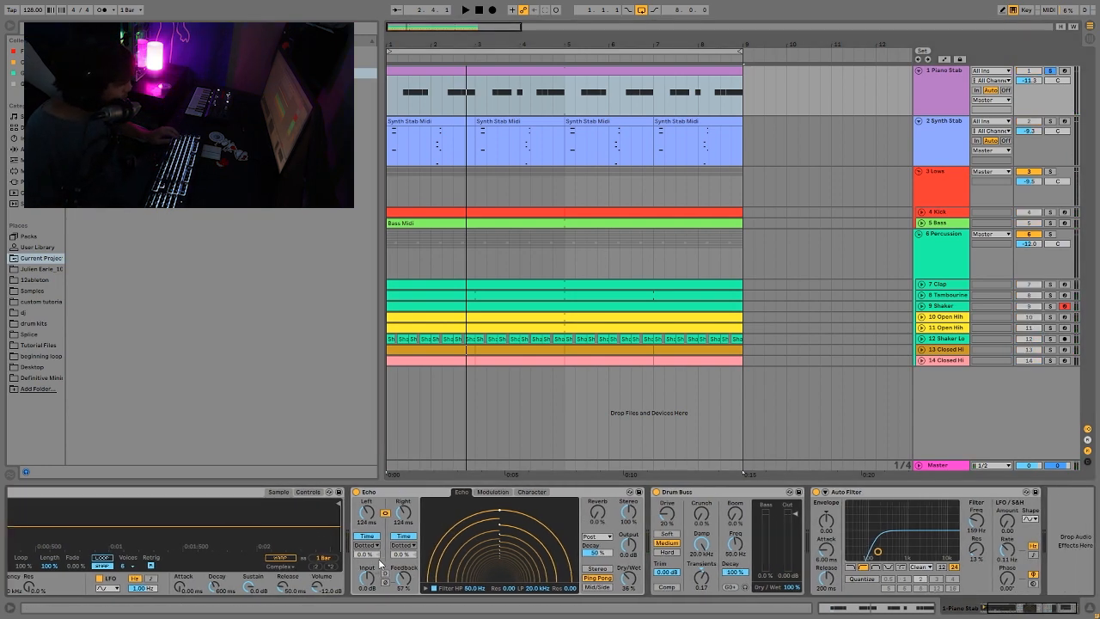
scroll(318, 563, "left", 3)
scroll(325, 543, "right", 3)
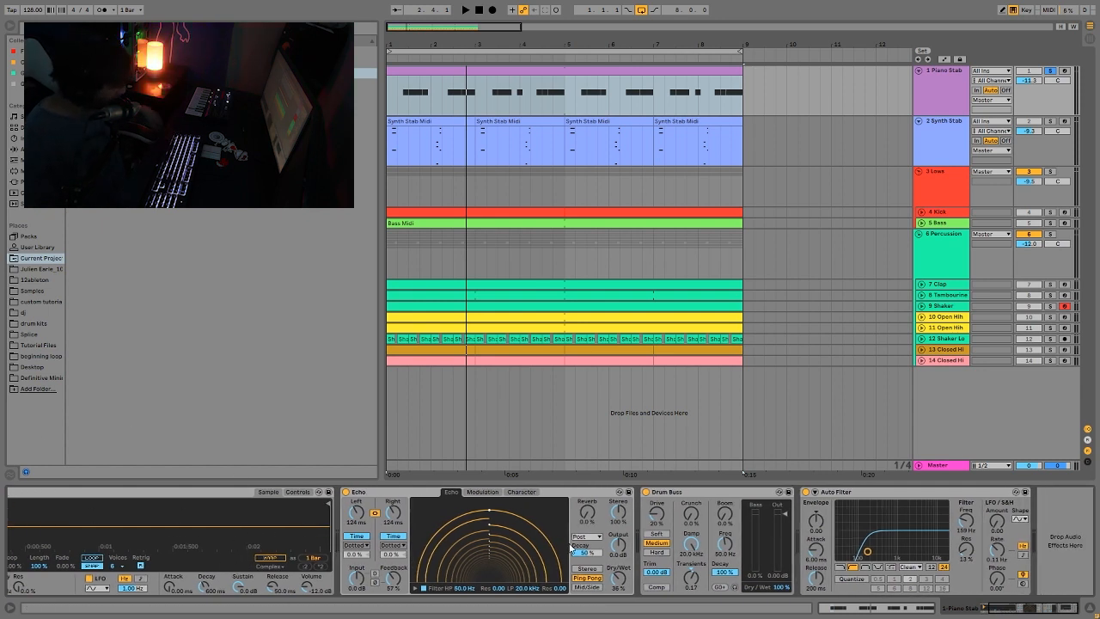
key("space")
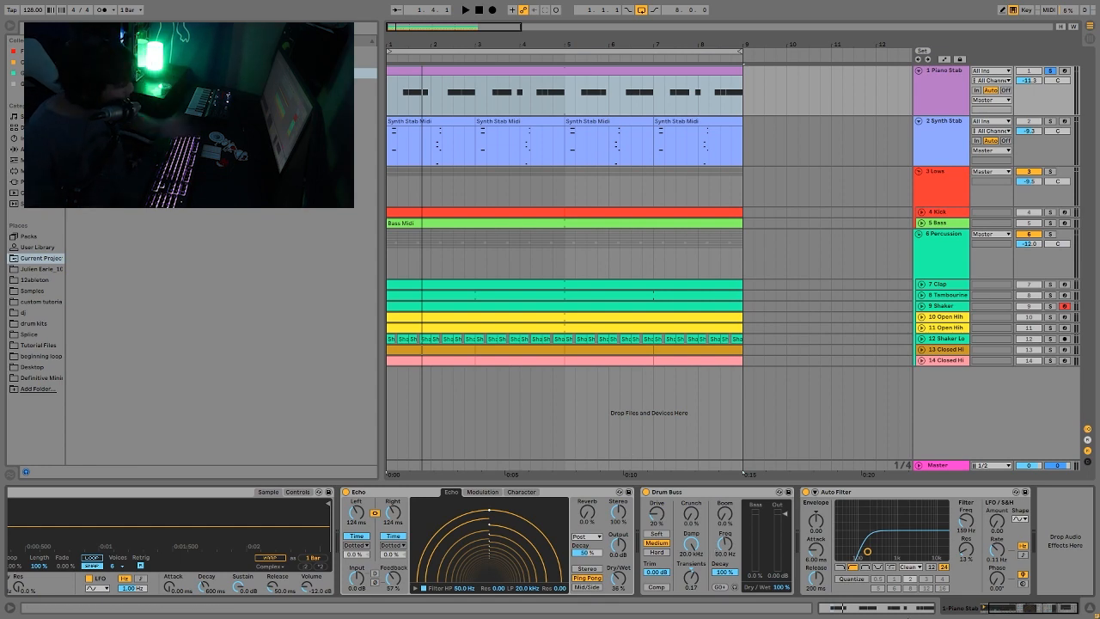
Step: Solo only the Synth Stab track, play it, and open its first MIDI clip in the note editor
left_click(947, 144)
left_click(1051, 121)
key("space")
left_click(431, 121)
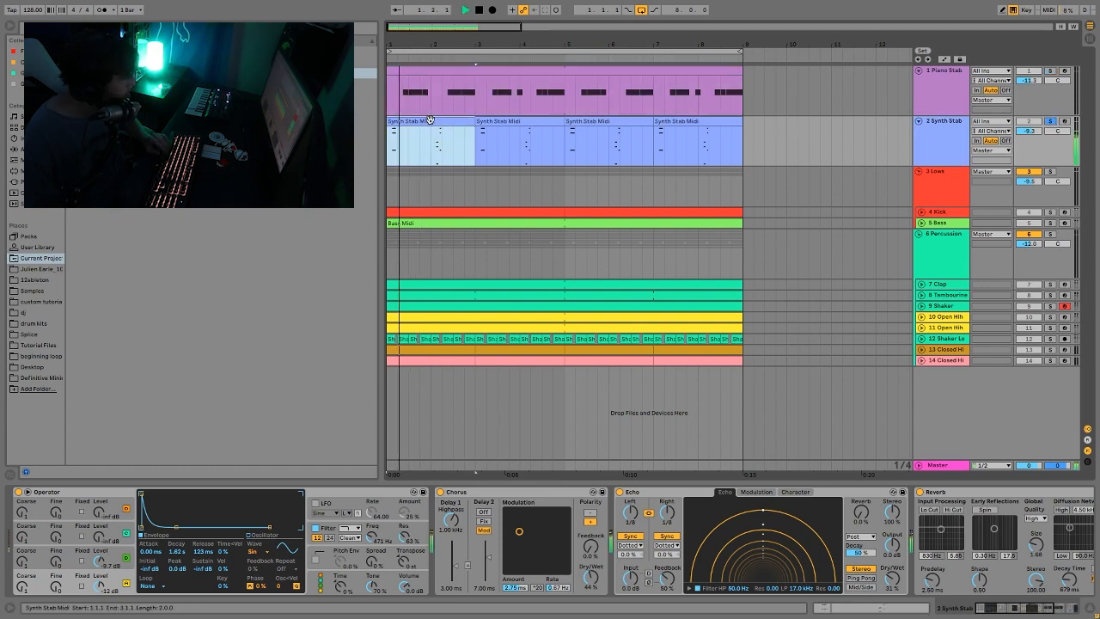
double_click(430, 121)
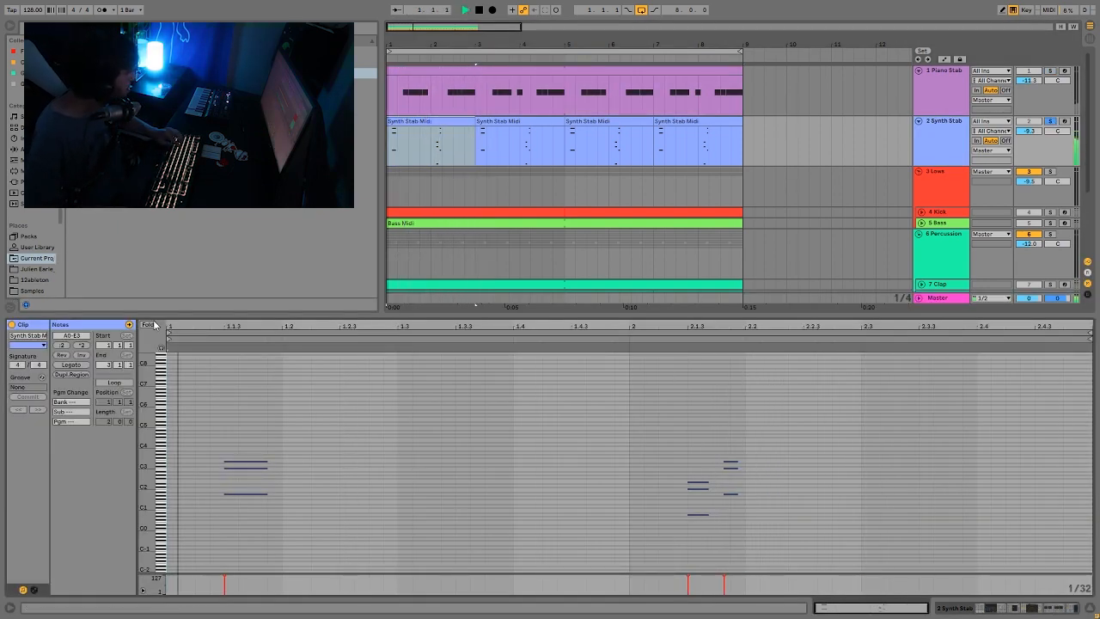
key("space")
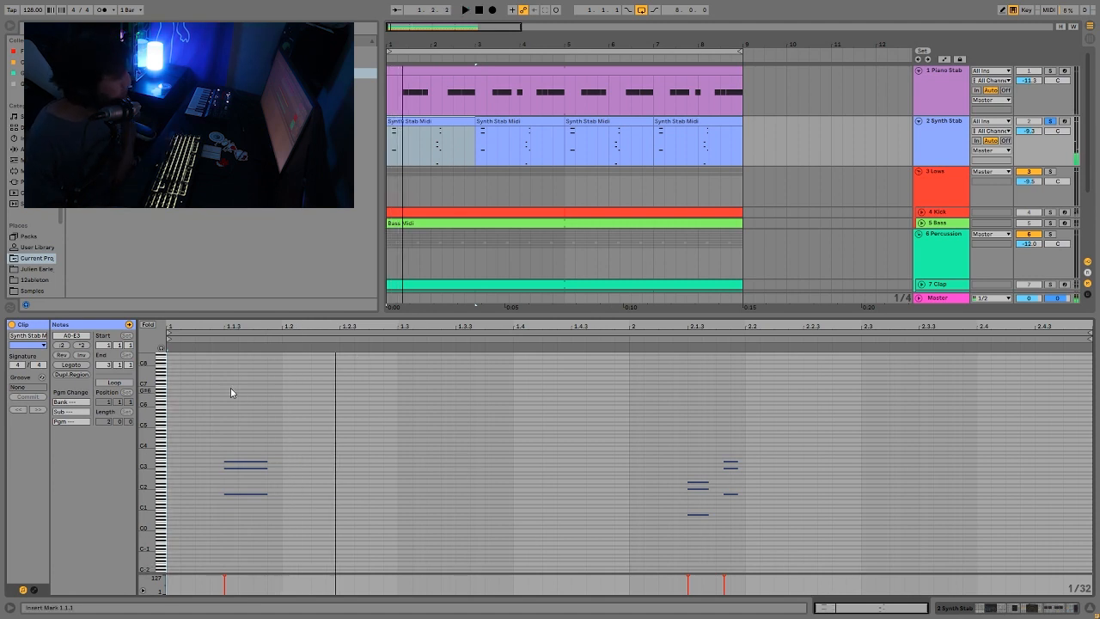
Step: Examine the clip's notes folded to the used pitches, return to the full piano roll, and select the first chord's A1 note
left_click(147, 326)
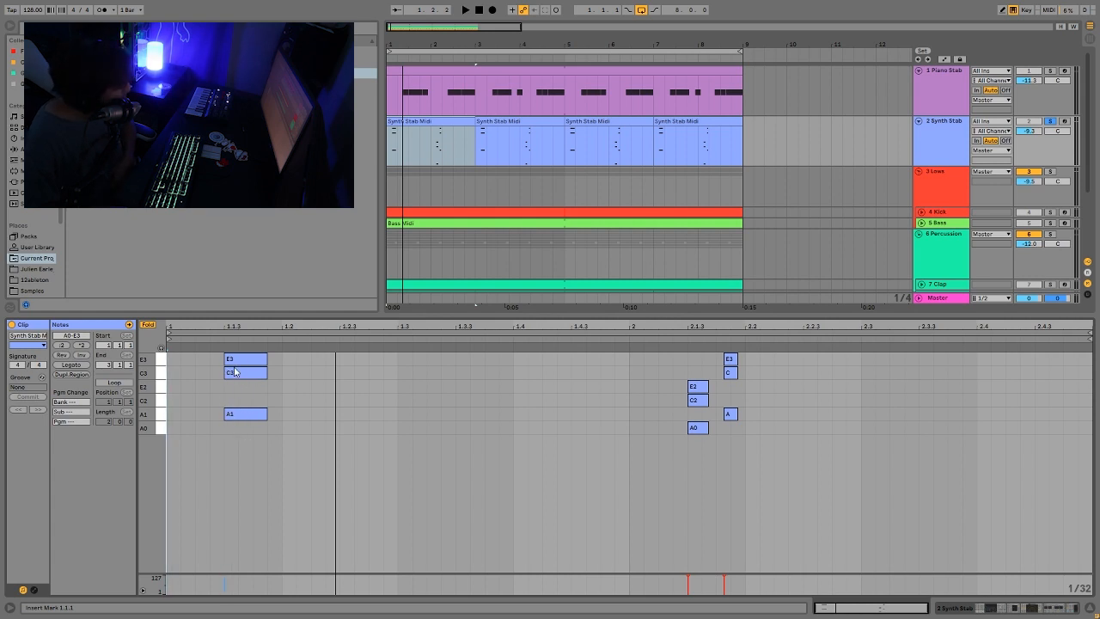
left_click(148, 325)
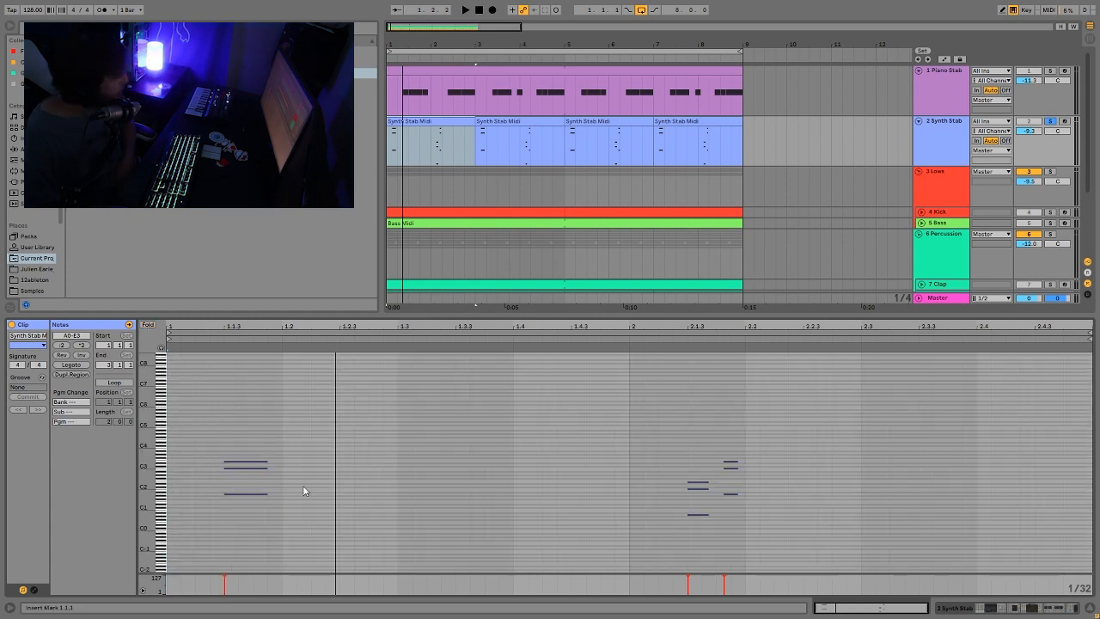
left_click(265, 494)
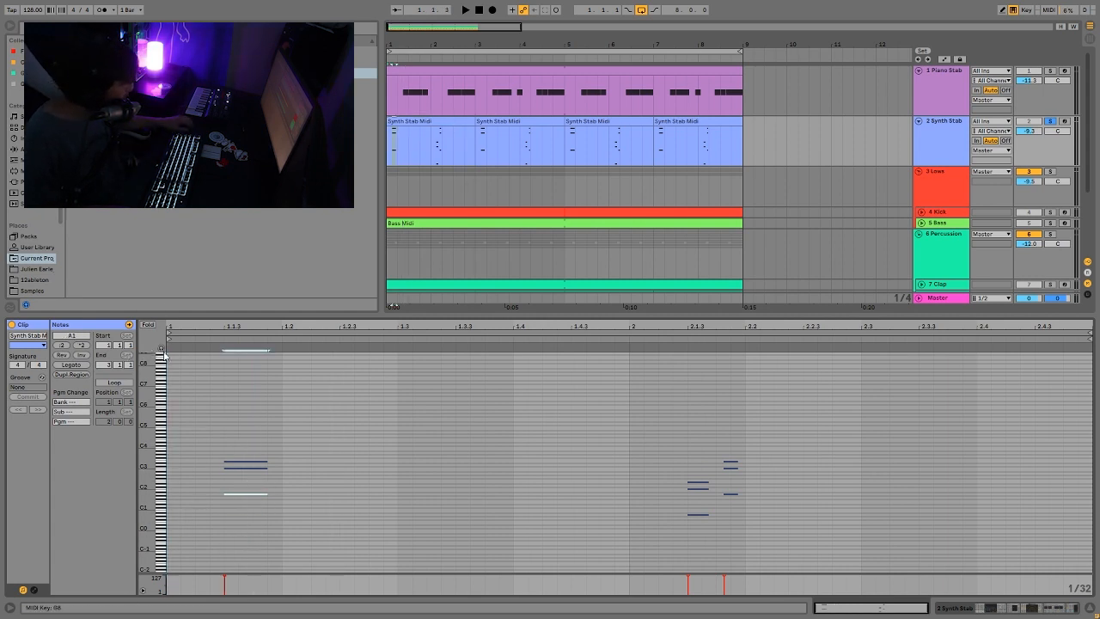
Step: Turn on note preview, audition the clip's first and last chords by selecting their notes, and play the part from the start
left_click_drag(248, 523, 244, 456)
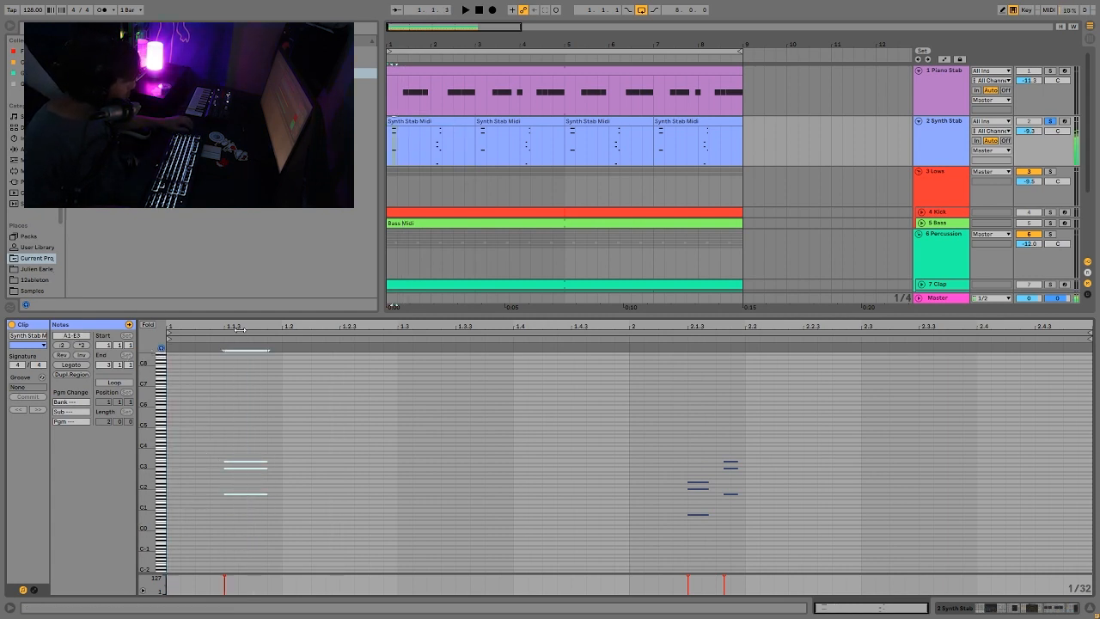
left_click(254, 548)
left_click_drag(254, 549, 248, 456)
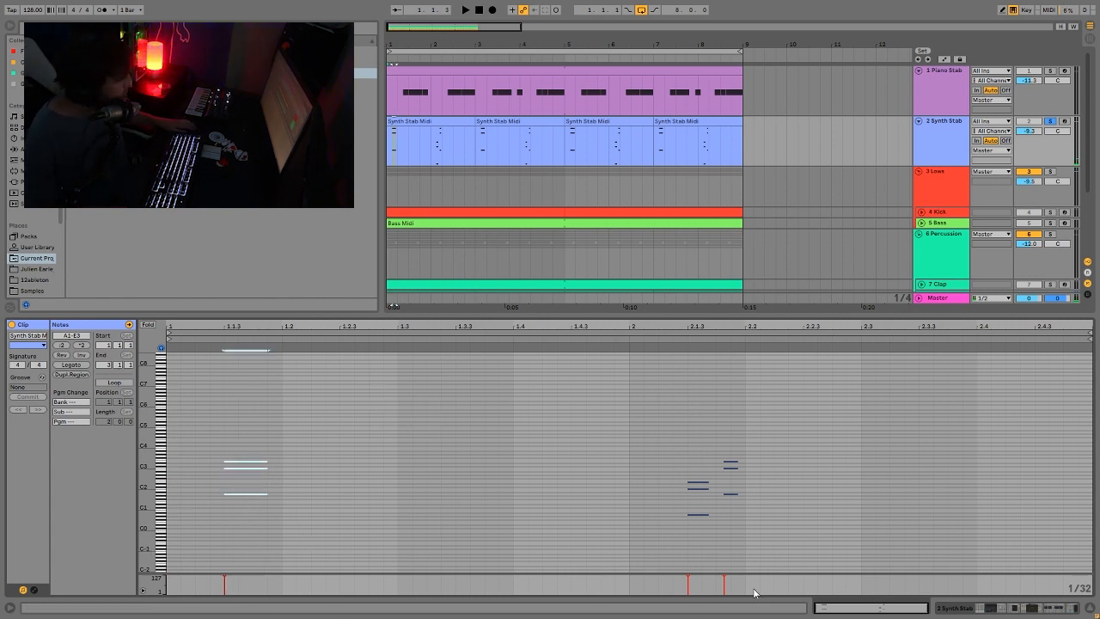
left_click_drag(701, 441, 731, 371)
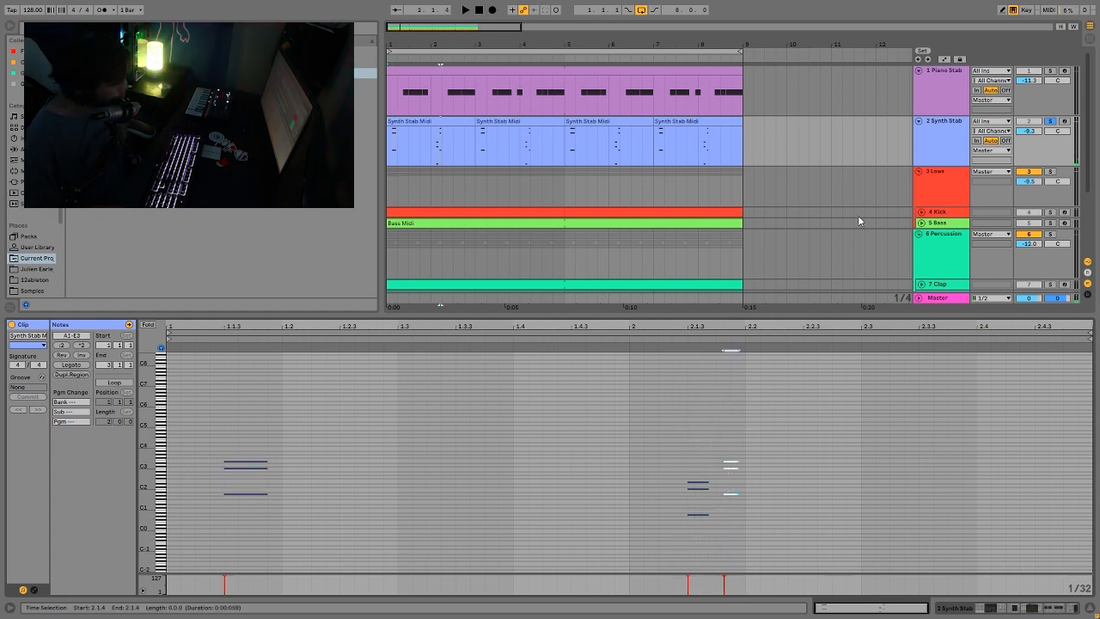
key("space")
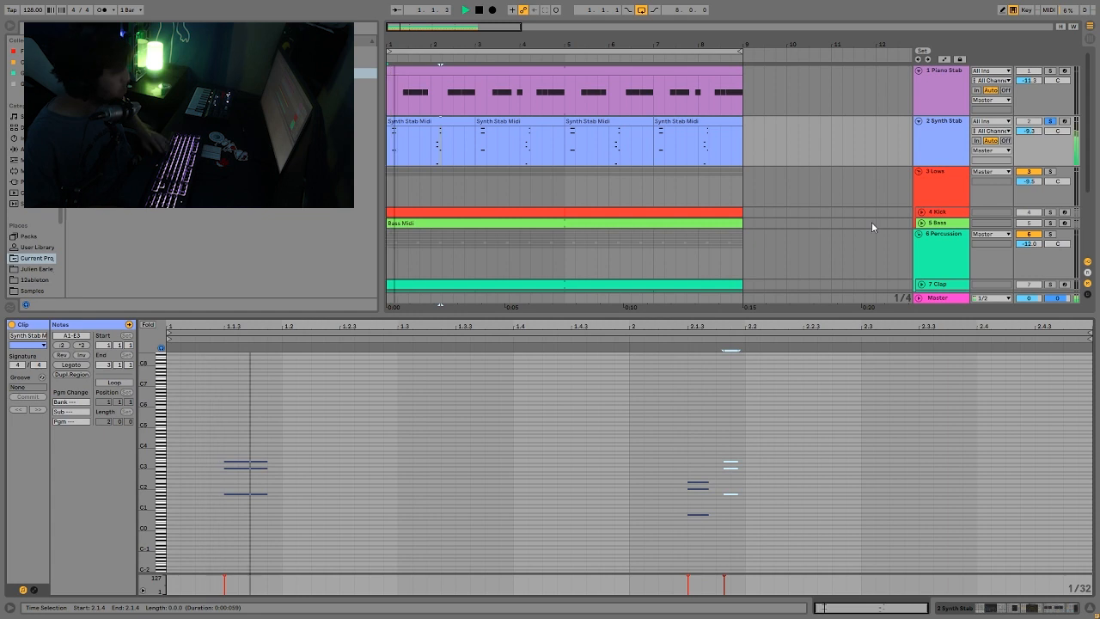
Step: Show the Synth Stab track's devices, add the Piano Stab track to the solo, and play both parts together
left_click(929, 148)
key("space")
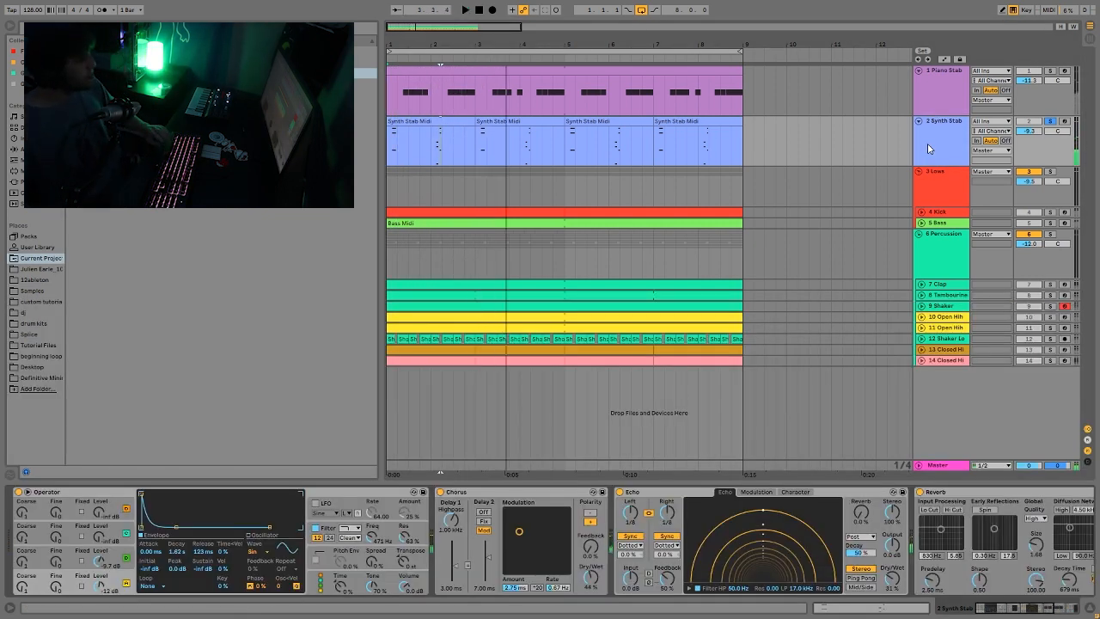
left_click(1050, 71)
key("space")
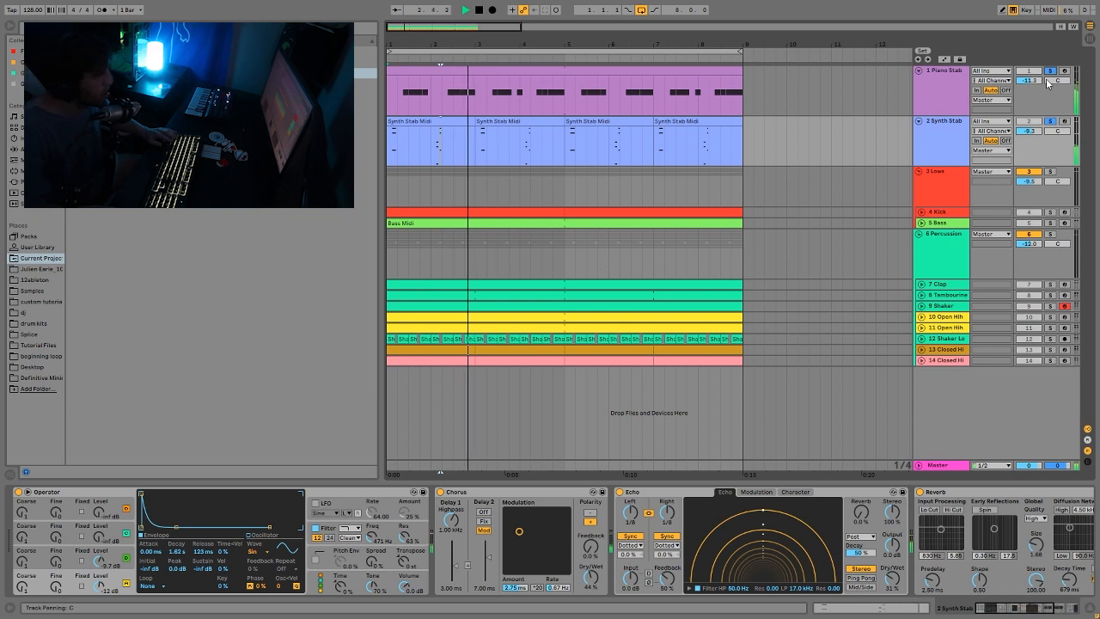
key("space")
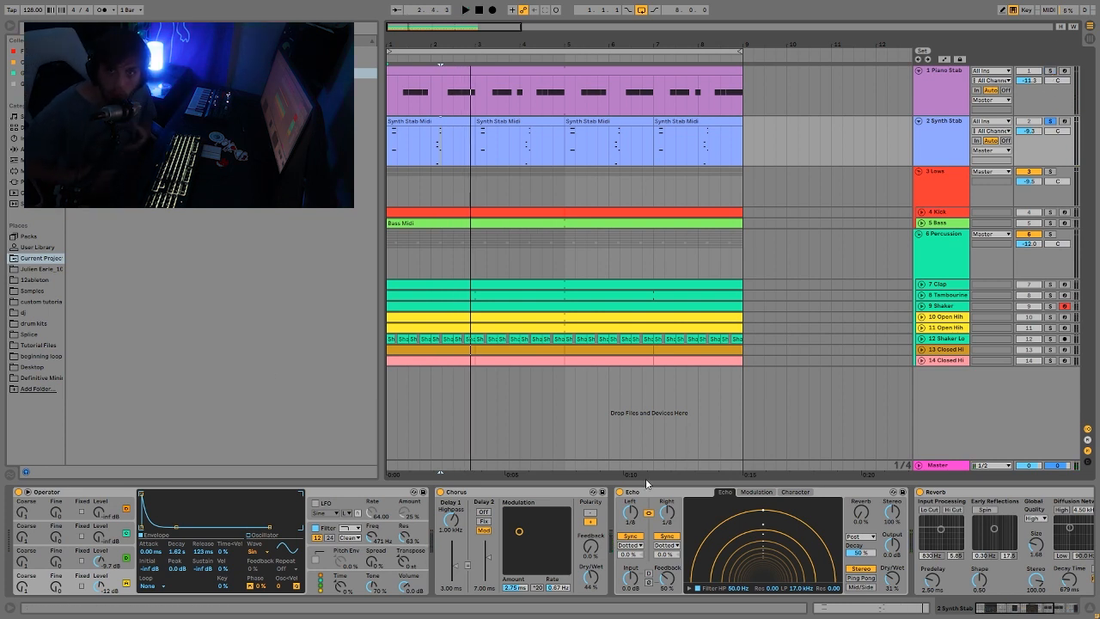
Step: Audition the Synth Stab track alone, and the Piano Stab track alone for comparison
key("space")
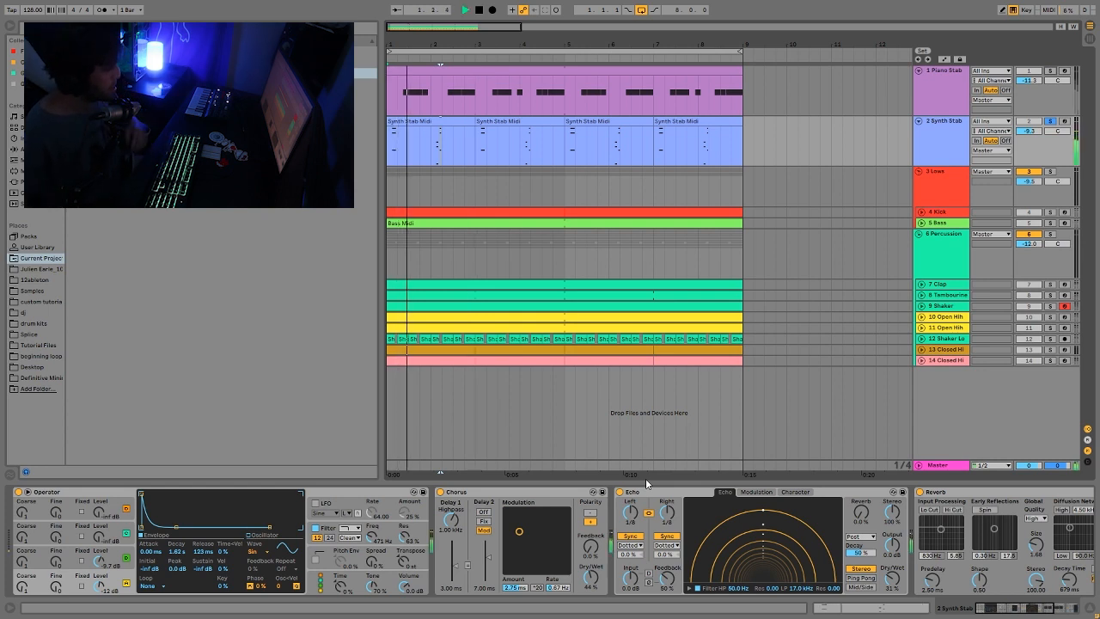
left_click(1050, 74)
key("space")
key("space")
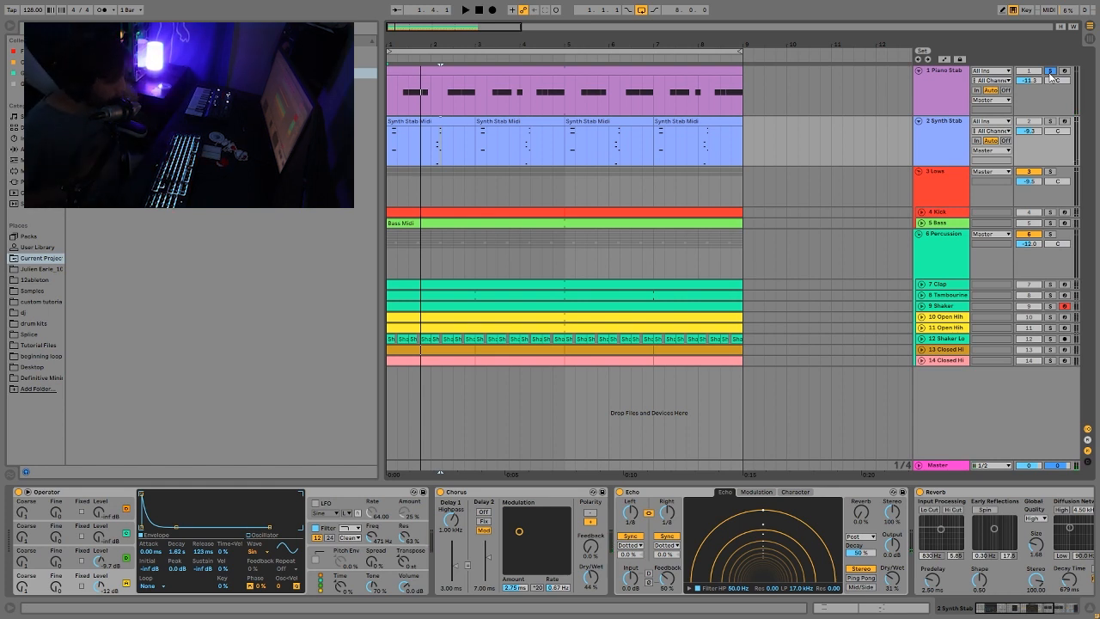
Step: Solo only the Synth Stab track and compare the settings and envelopes of Operator's oscillators A and B
left_click(927, 129)
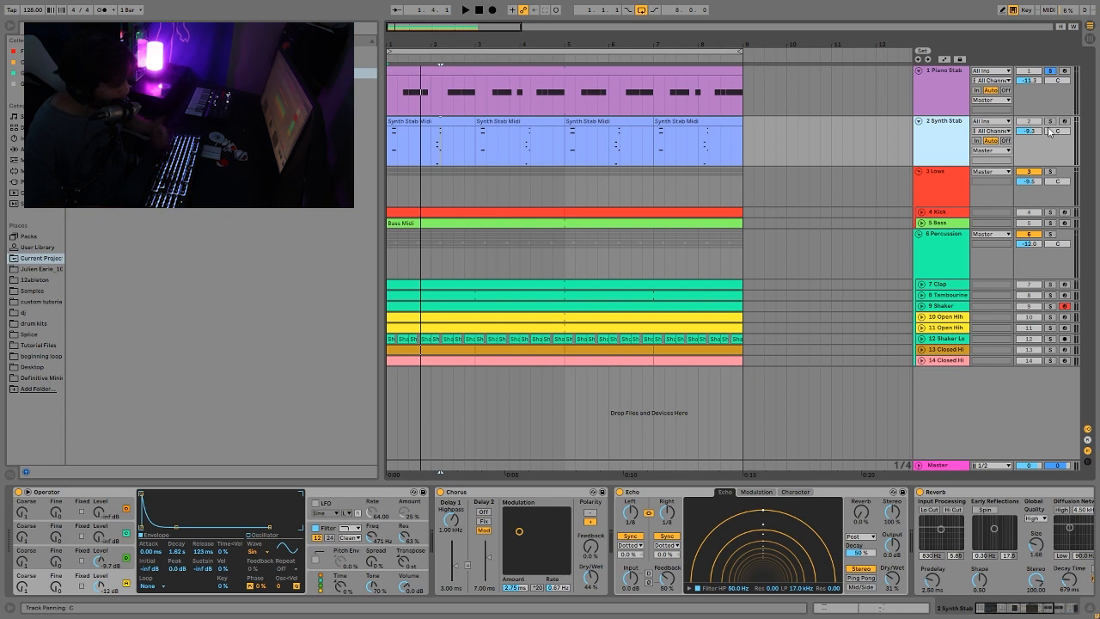
left_click(1050, 121)
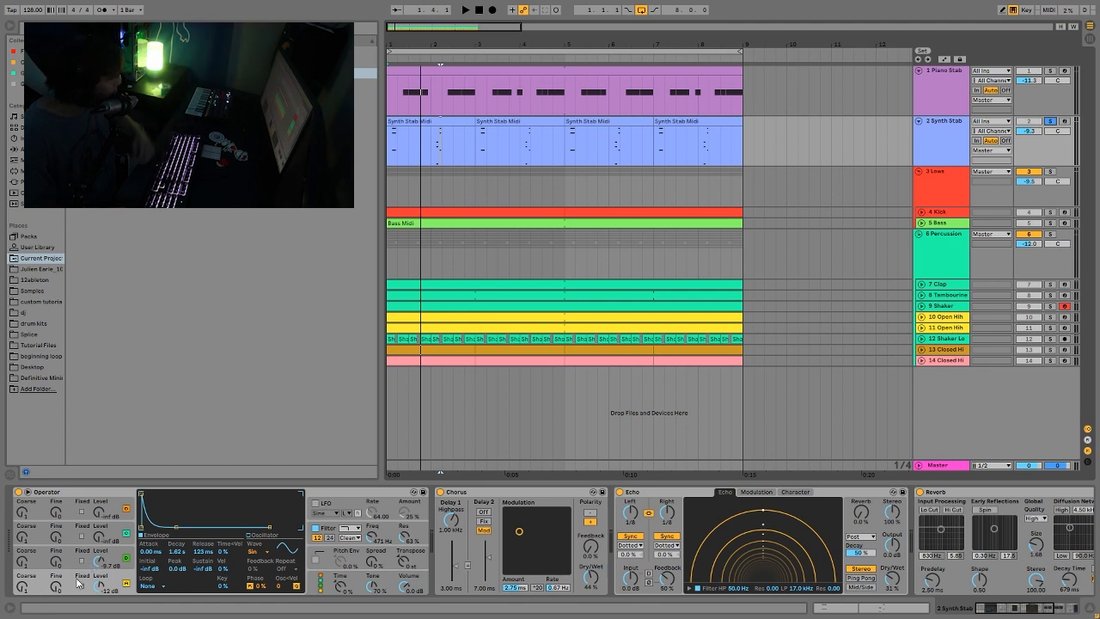
left_click(131, 553)
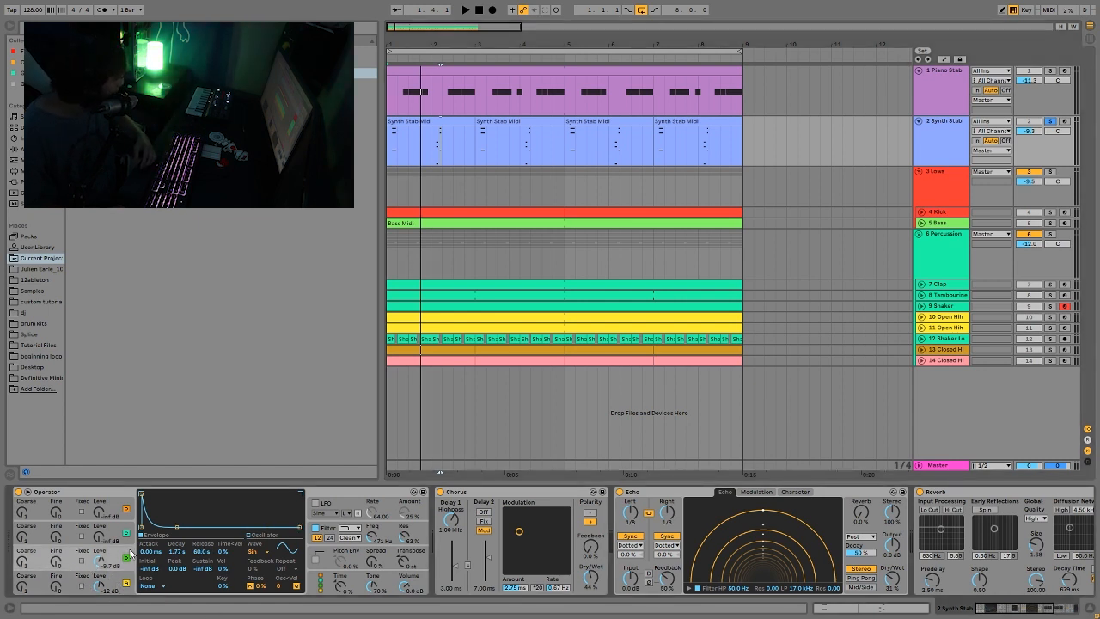
left_click(120, 583)
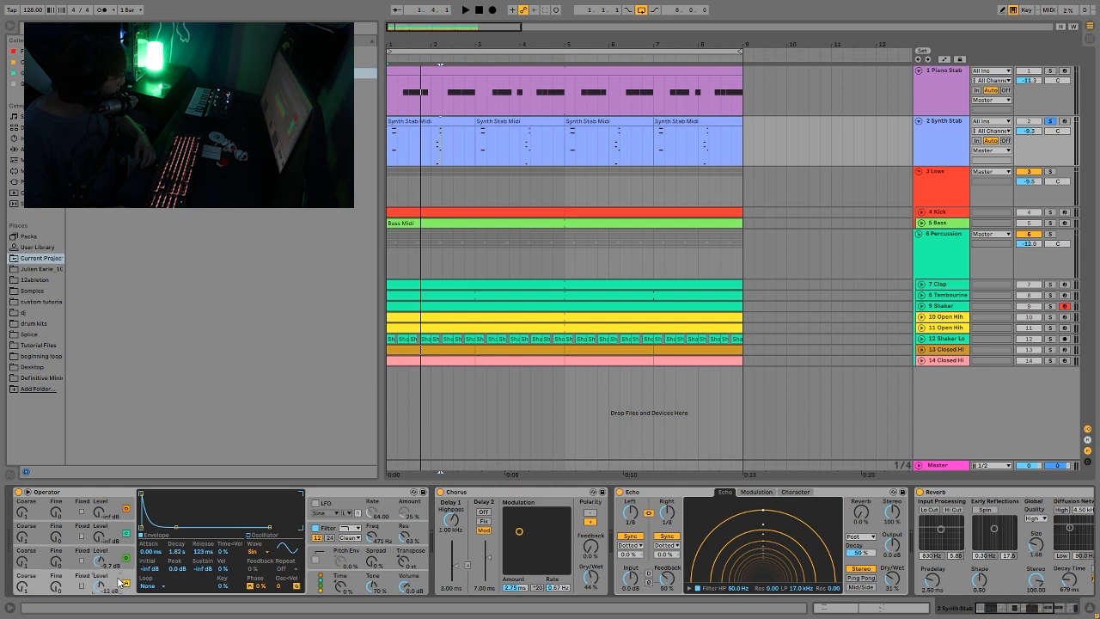
left_click(121, 559)
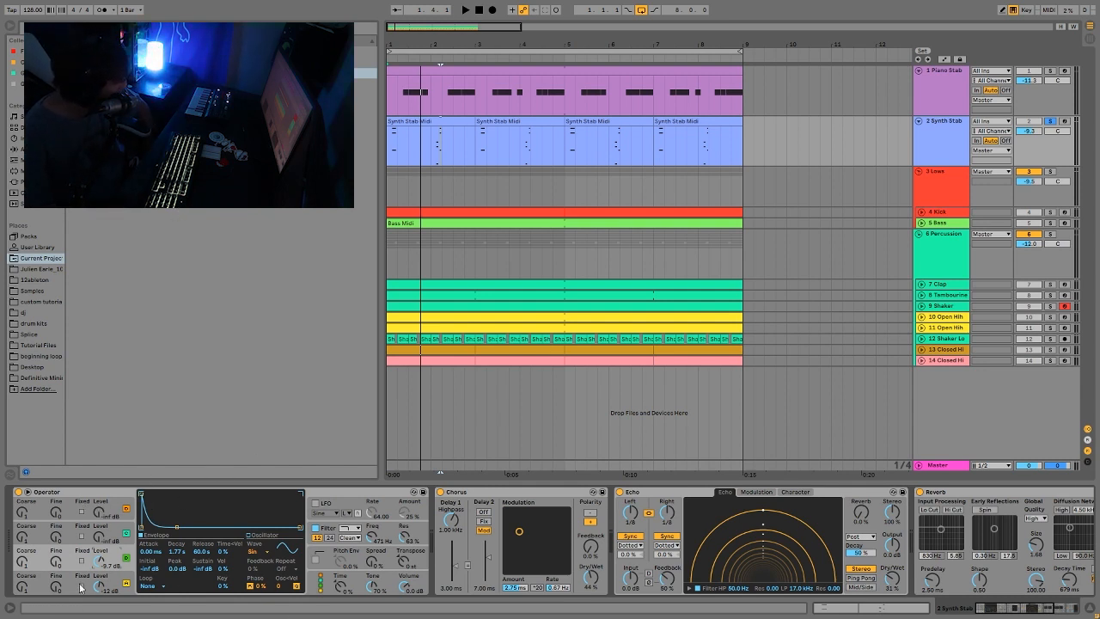
left_click(121, 583)
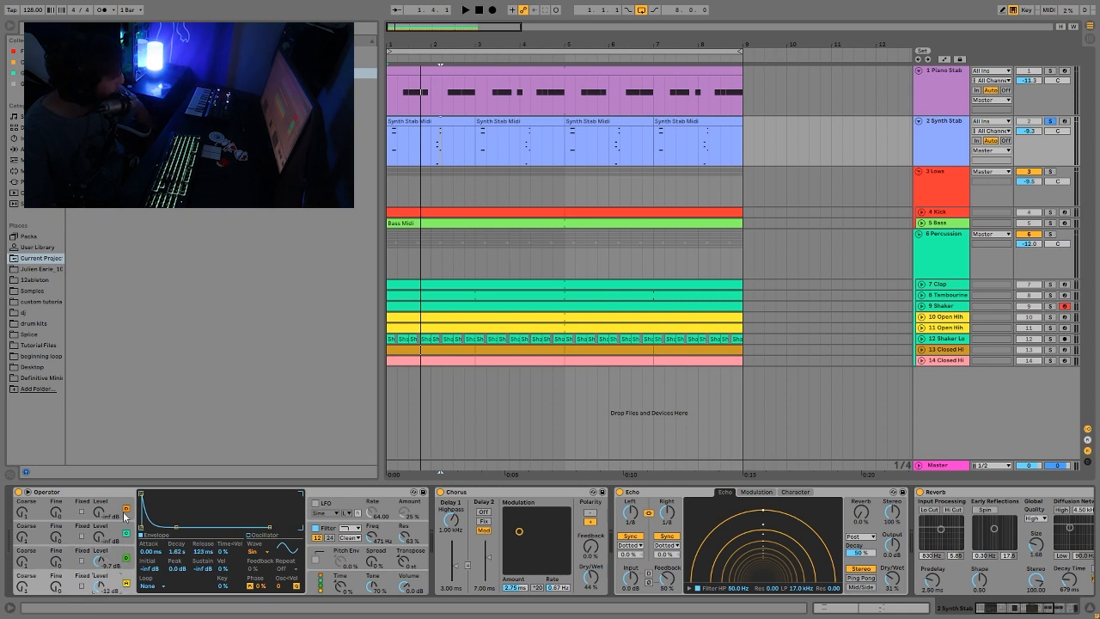
left_click(118, 561)
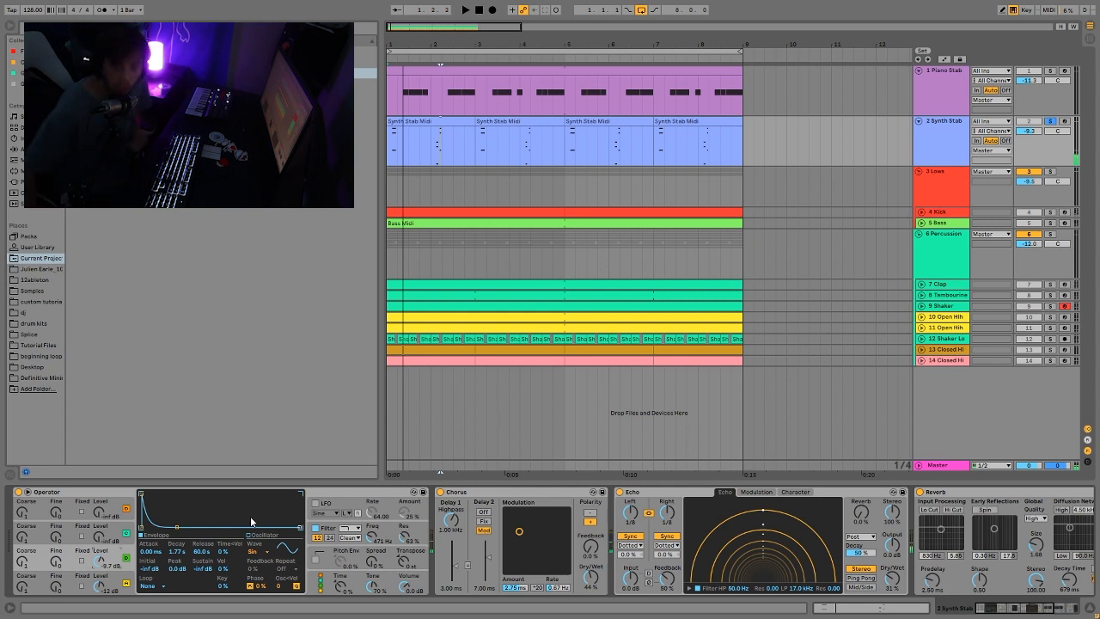
Step: Turn off Operator's filter, play the stab, and return to oscillator B's envelope
left_click(316, 527)
key("space")
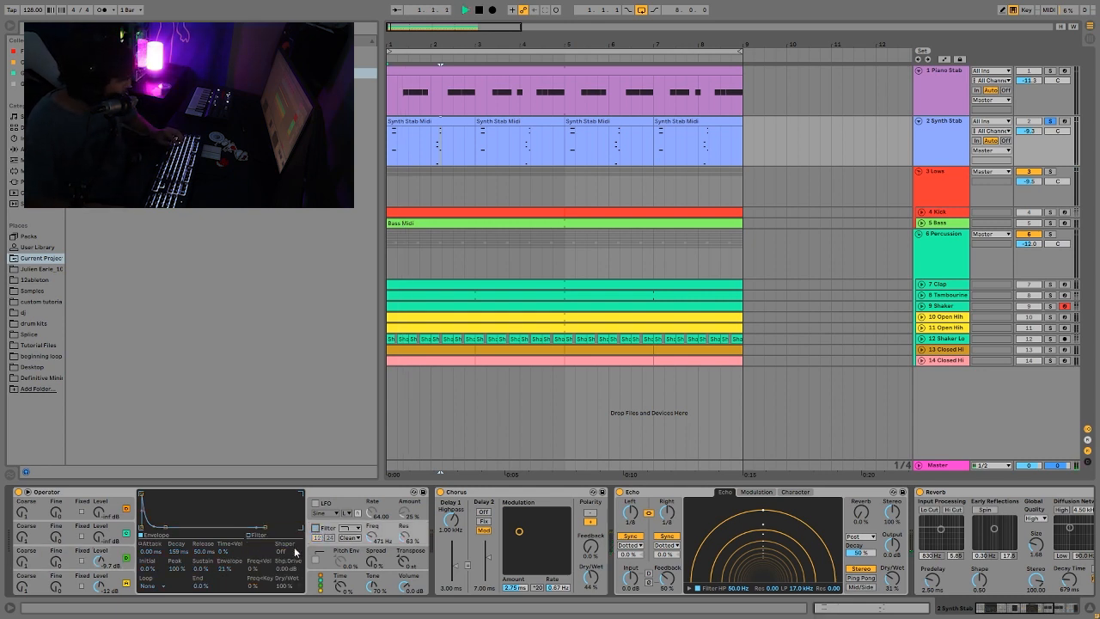
left_click(123, 556)
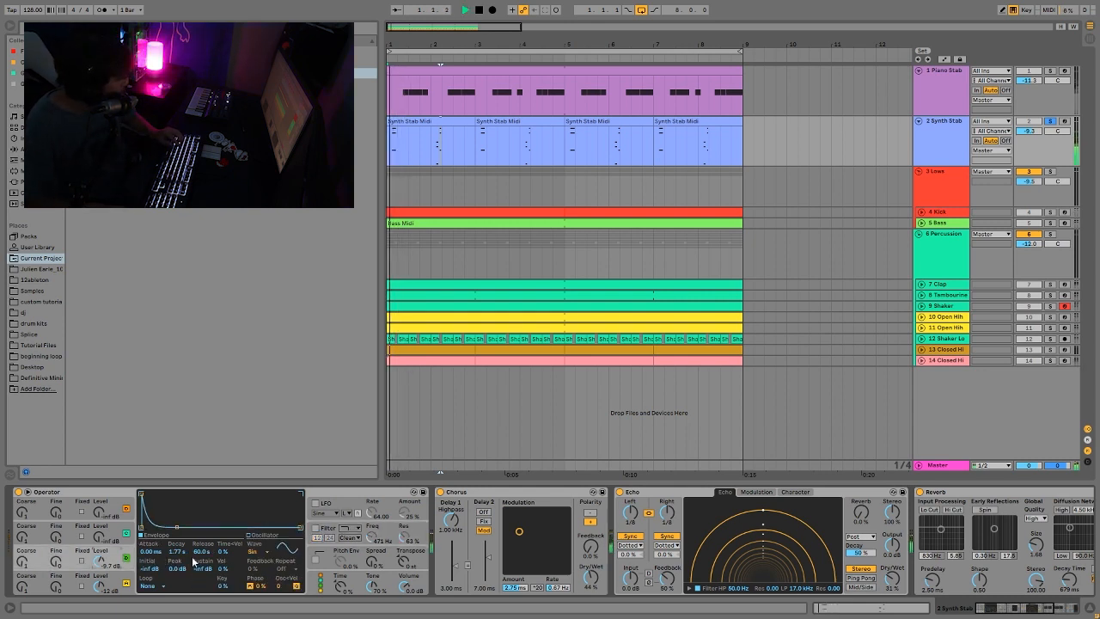
key("space")
Step: Try oscillator B's sustain at 0.0 dB, audition the stab, and return the sustain to -inf dB for comparison
left_click_drag(198, 570, 200, 571)
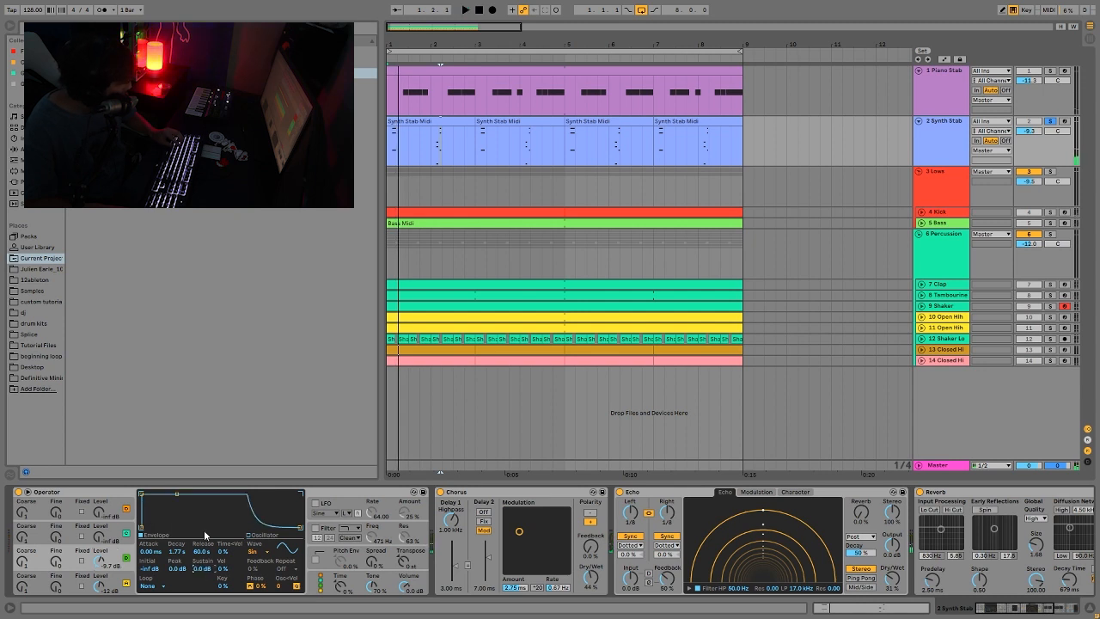
key("space")
key("space")
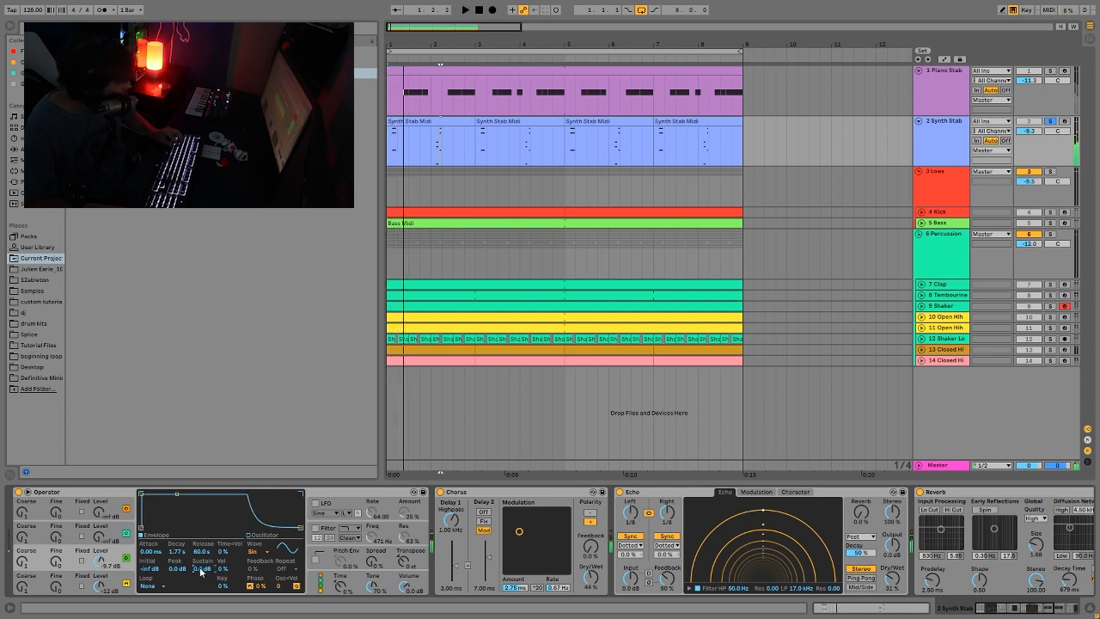
left_click_drag(200, 572, 201, 573)
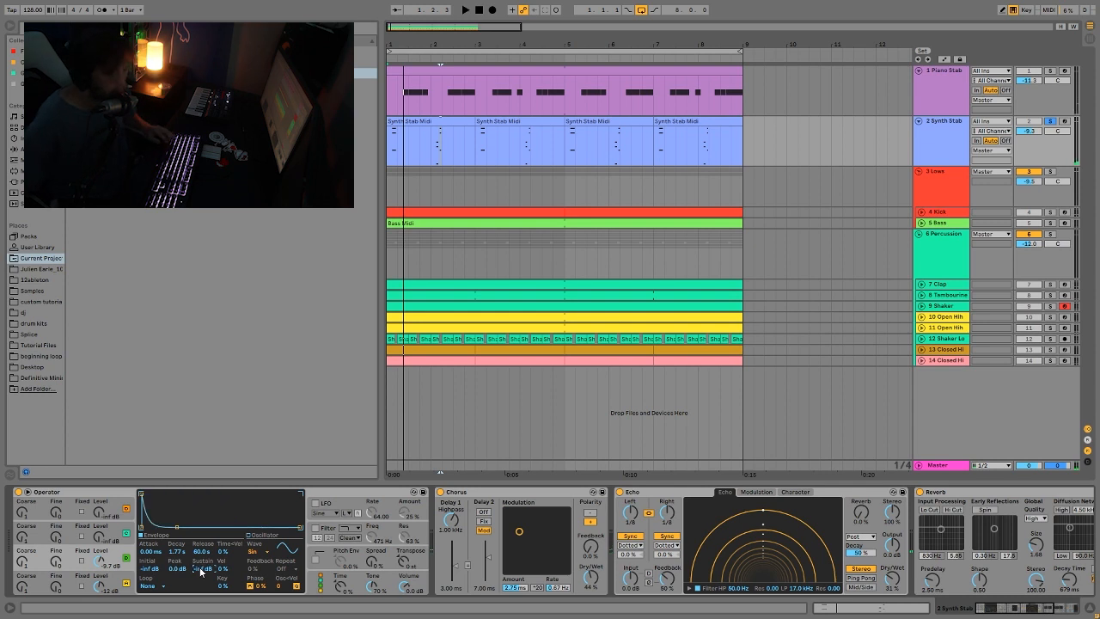
key("space")
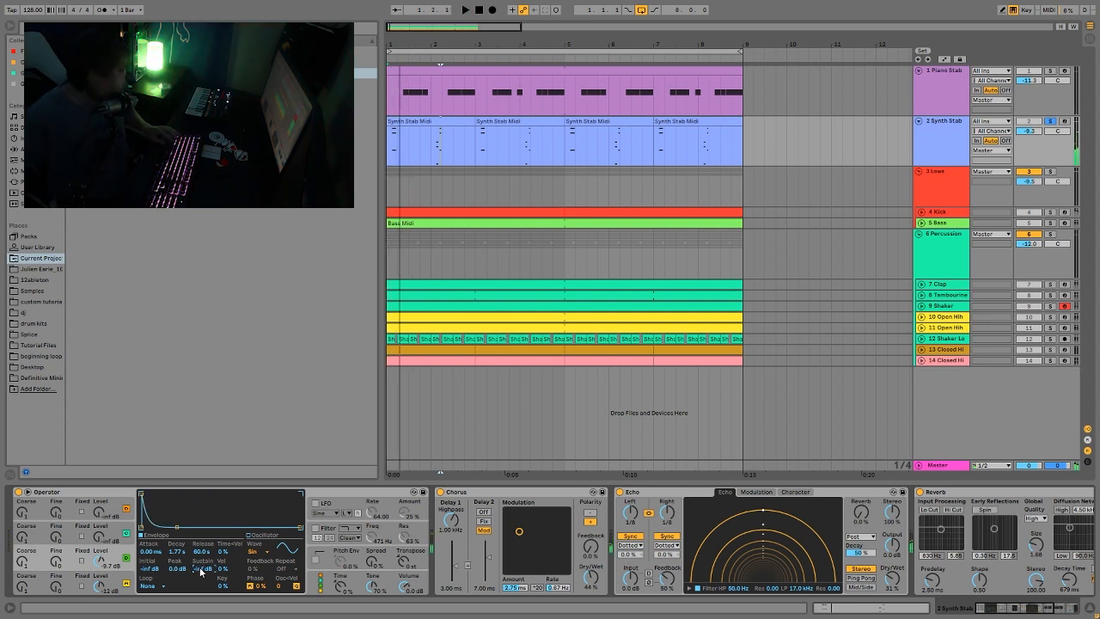
Step: Turn Operator's filter back on, show its envelope settings, and audition the filtered stab
left_click(316, 528)
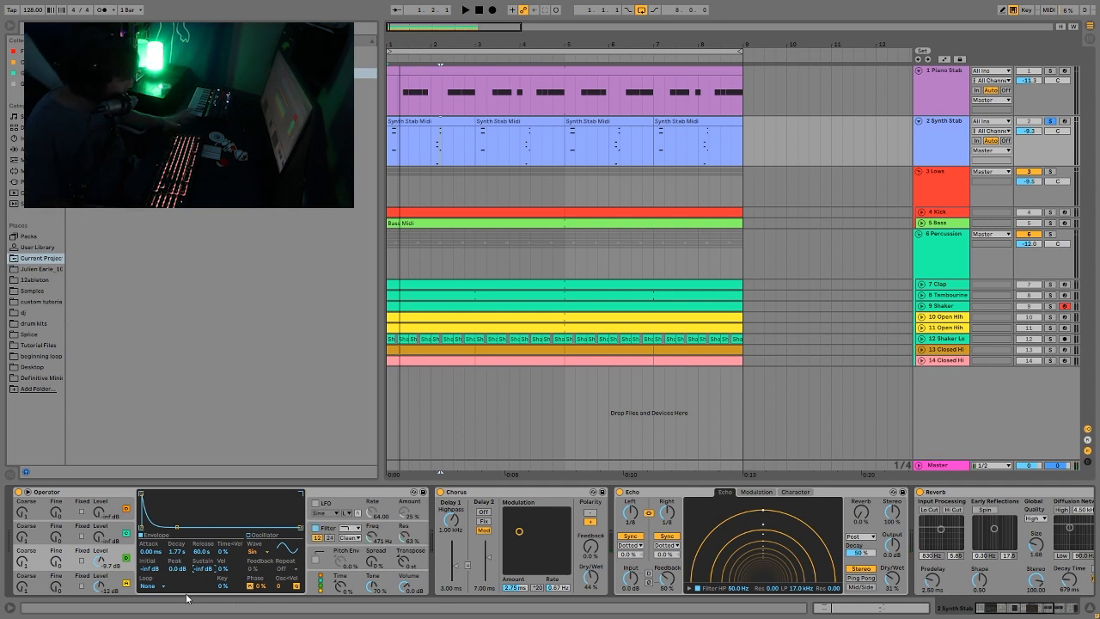
left_click(333, 531)
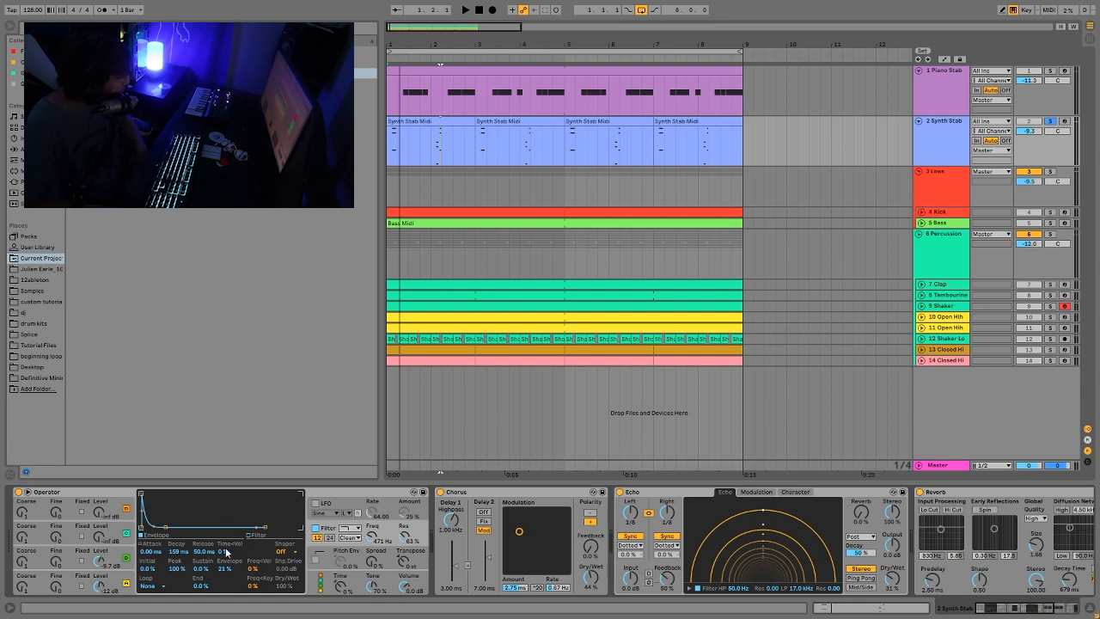
key("space")
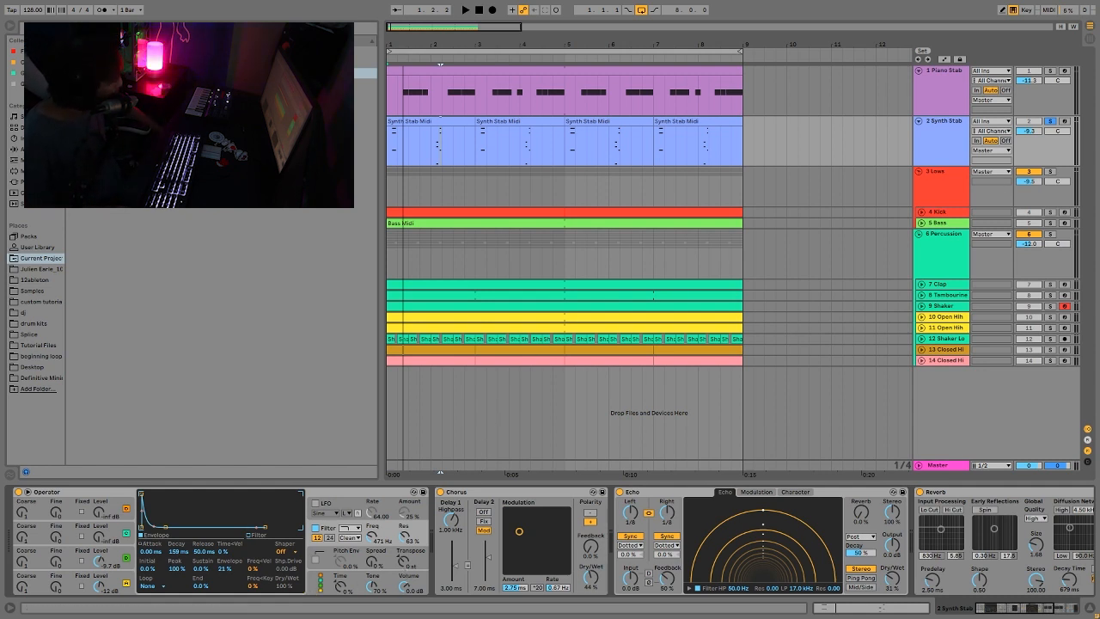
Step: Turn off the Synth Stab track's solo and play the full mix
left_click(1051, 121)
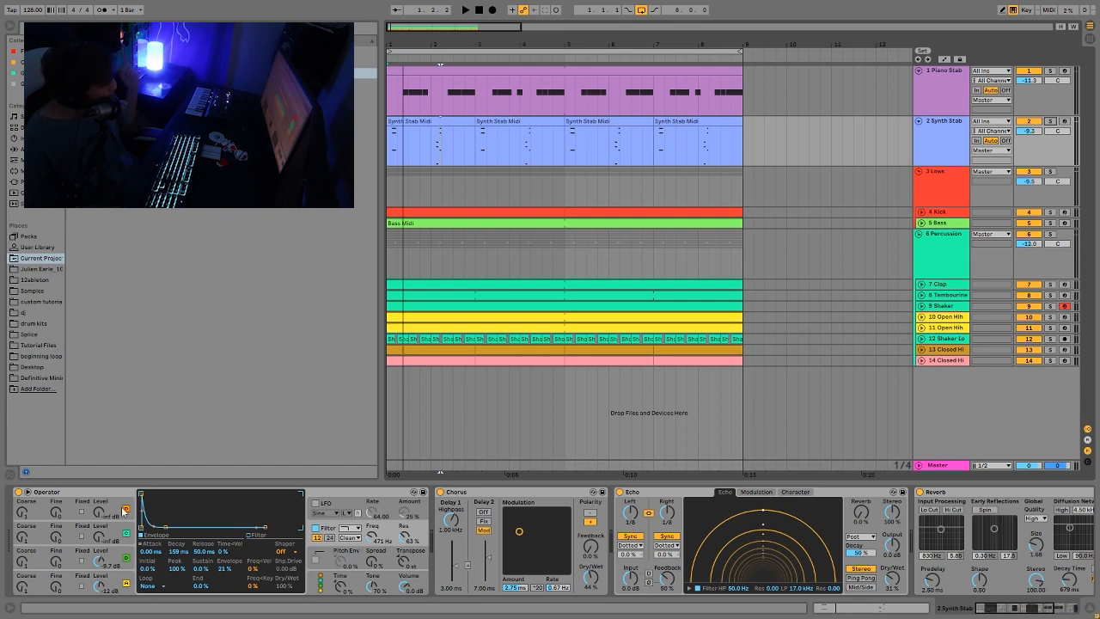
scroll(589, 528, "right", 3)
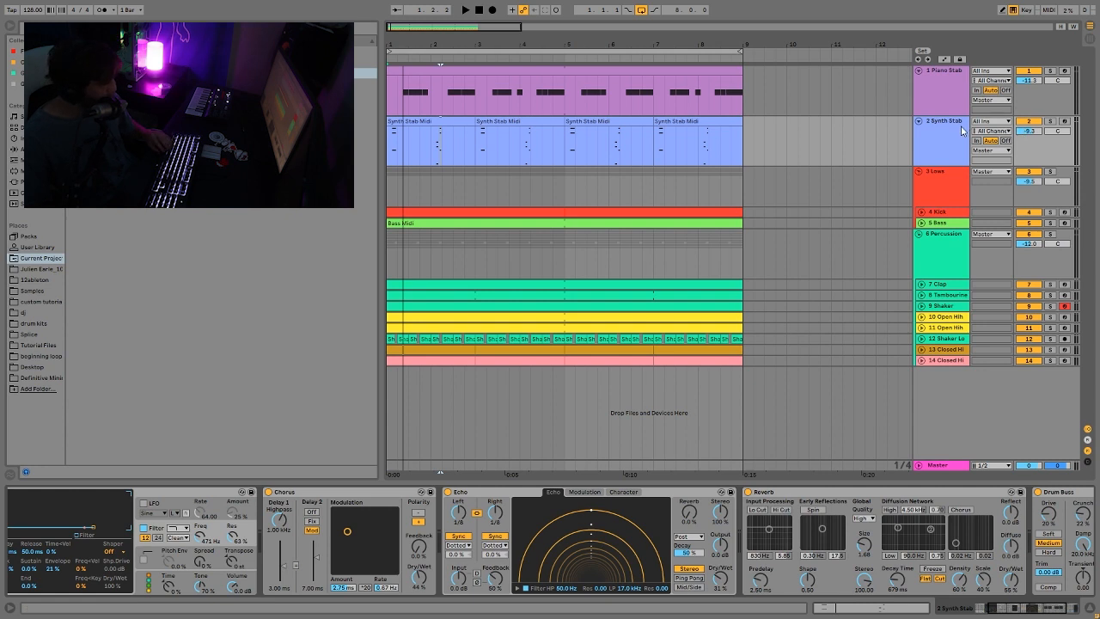
key("space")
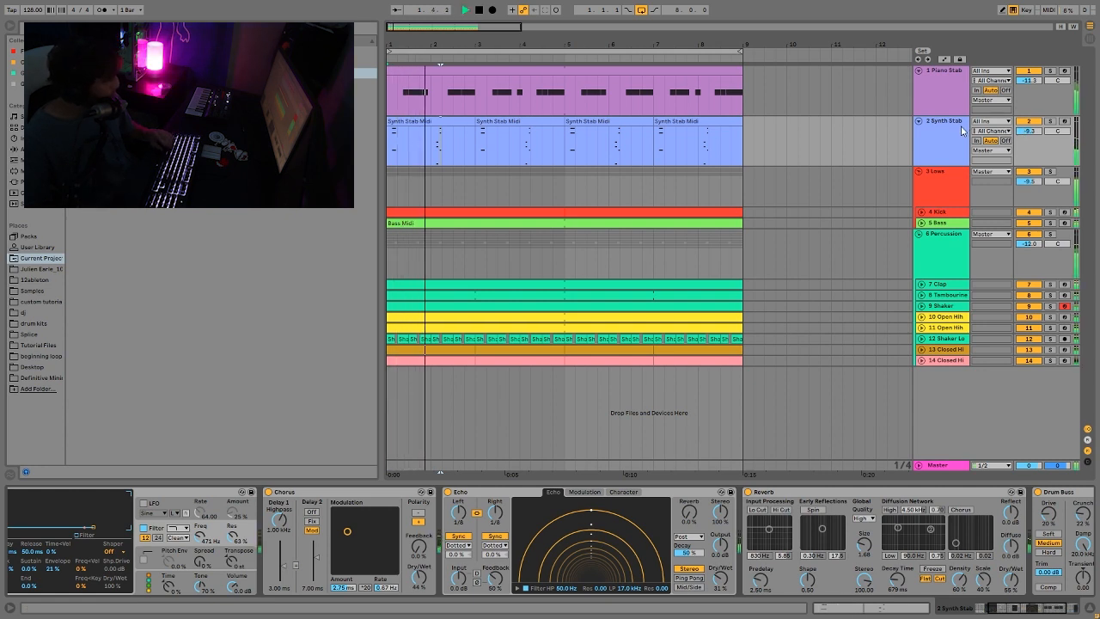
Step: Solo the Synth Stab and Piano Stab tracks together and play the layered stabs
left_click(1050, 121)
key("space")
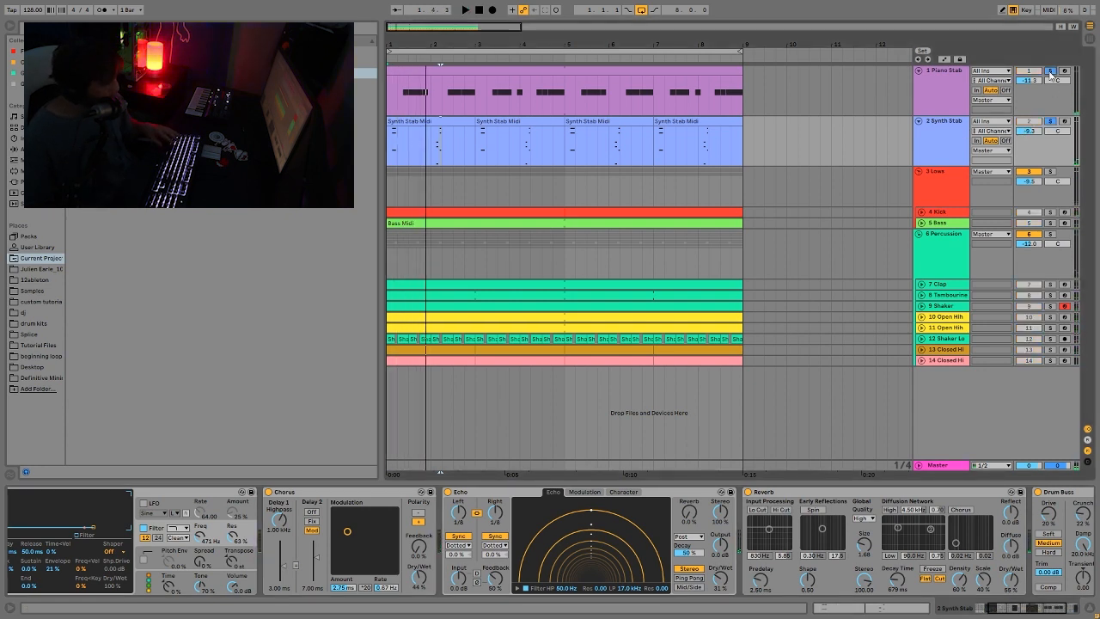
left_click(1050, 71, "ctrl")
key("space")
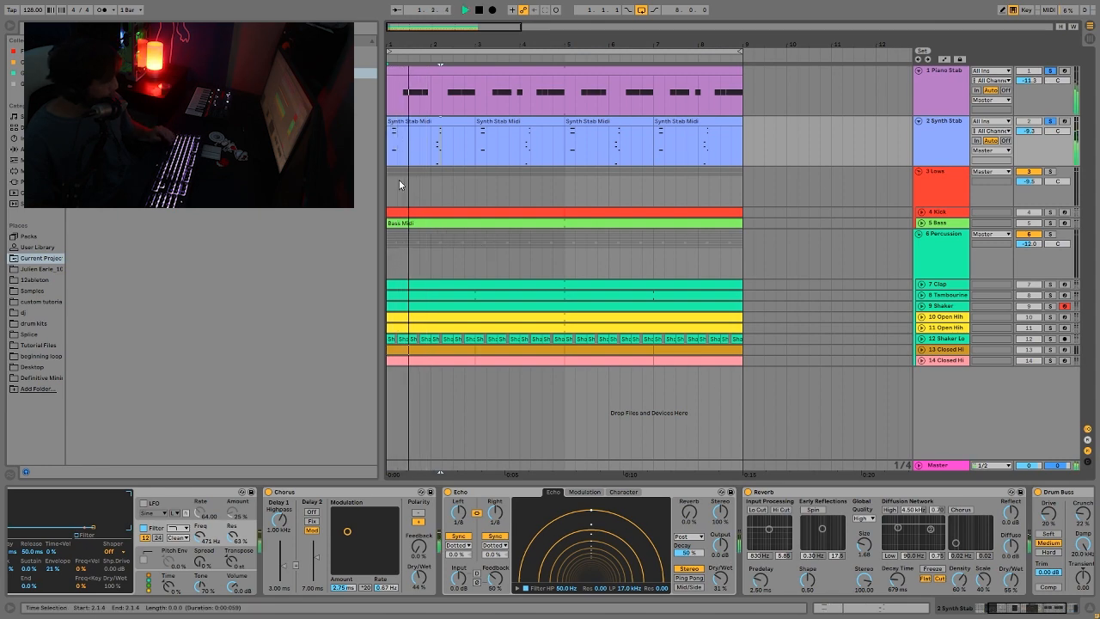
key("space")
Step: Solo only the Synth Stab track and examine its Chorus, Echo, Reverb and Drum Buss effects while playing the part
left_click(887, 149)
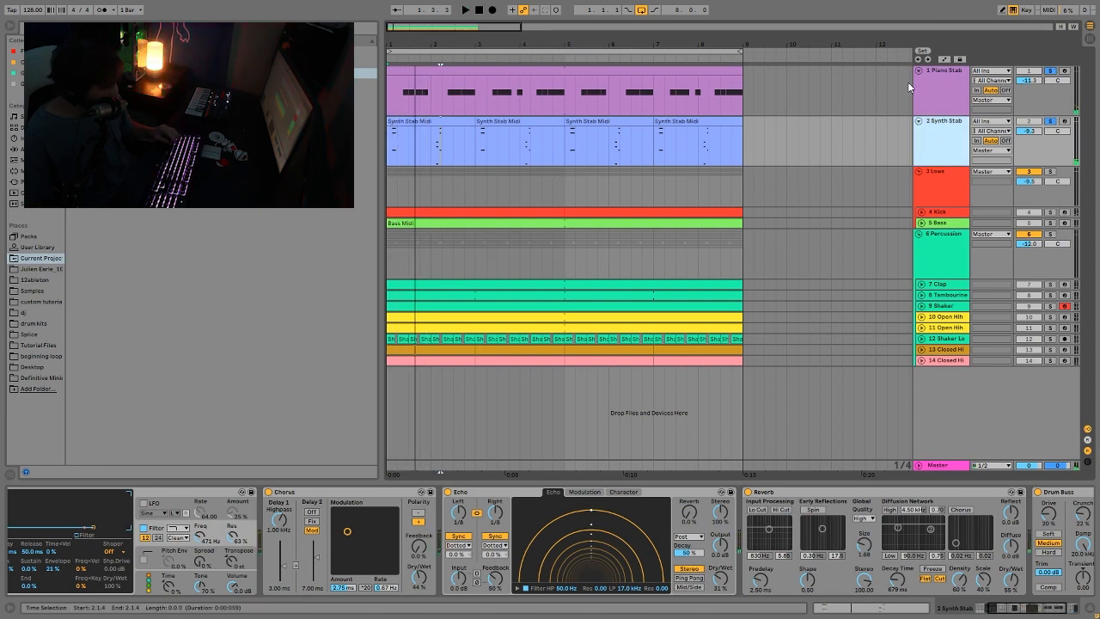
left_click(1049, 122)
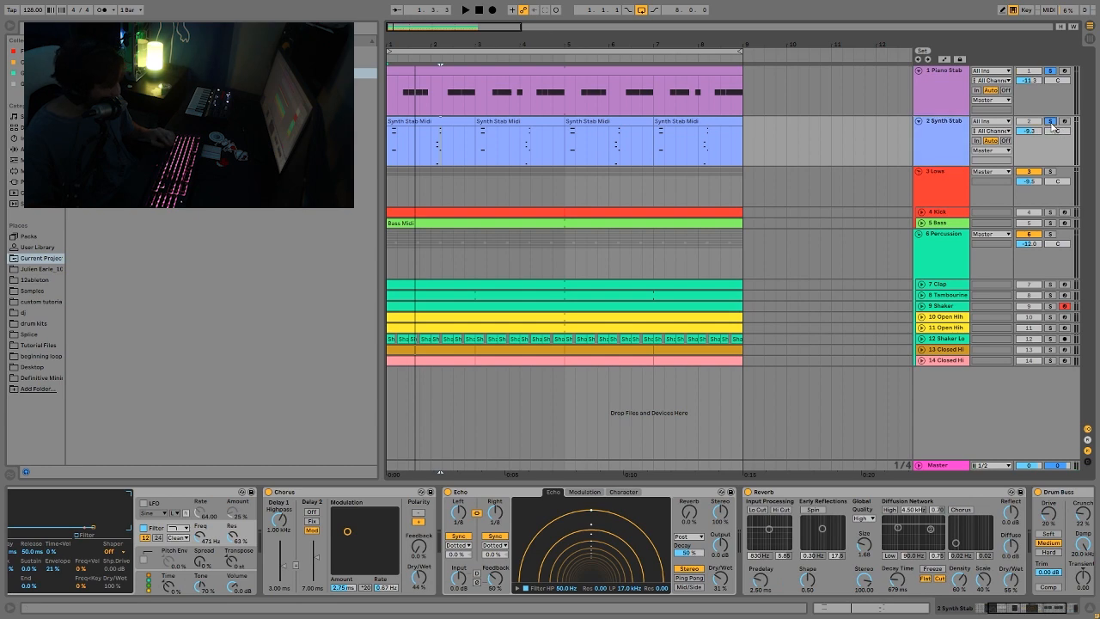
scroll(791, 516, "right", 3)
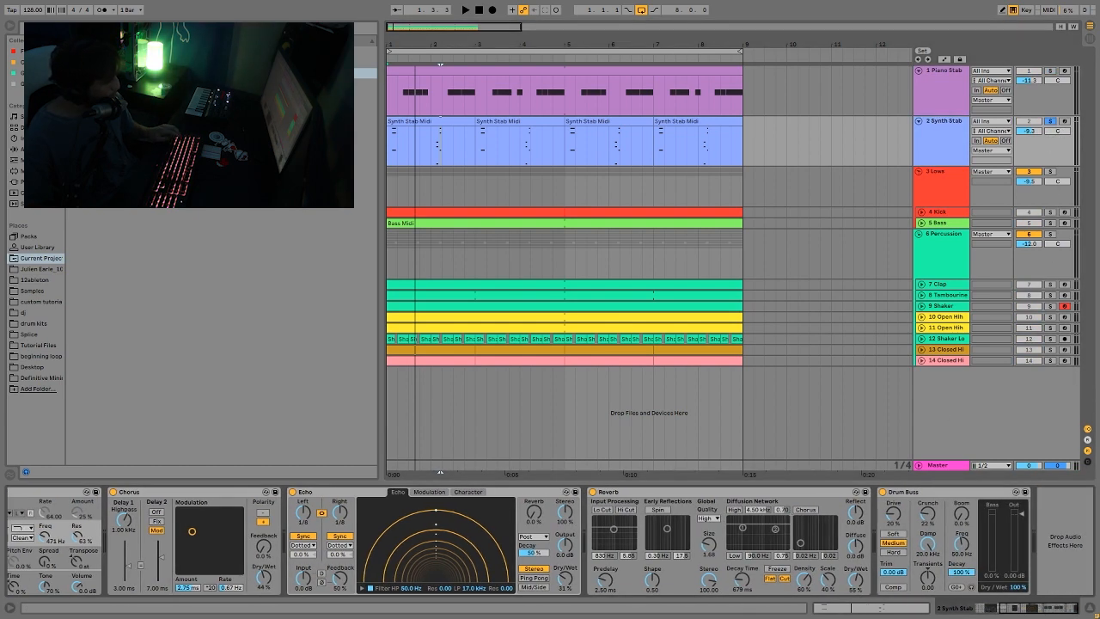
key("space")
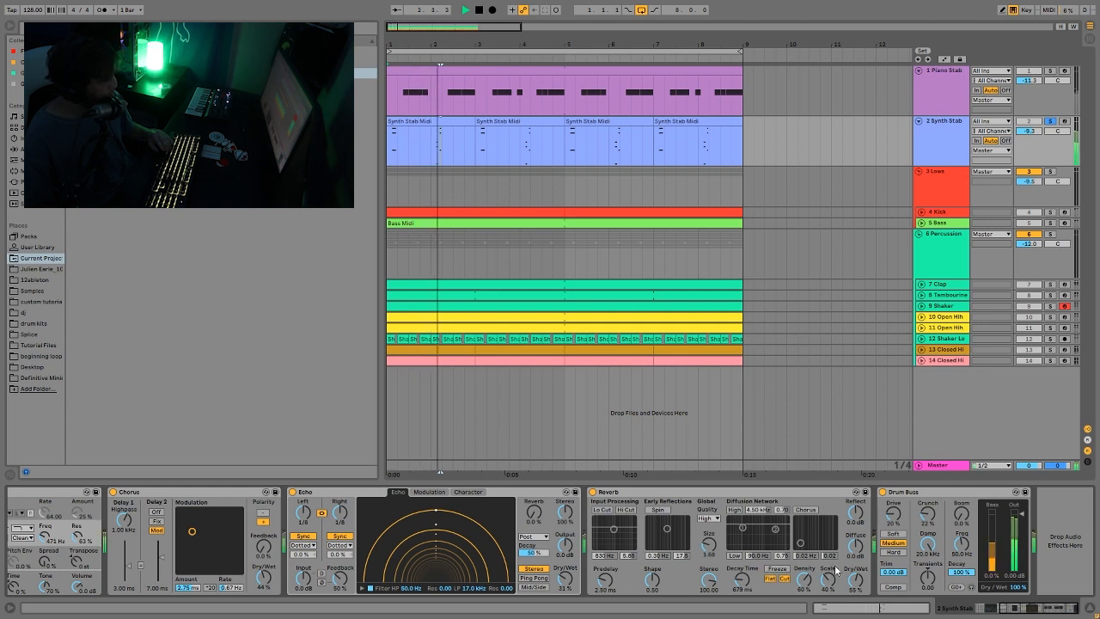
key("space")
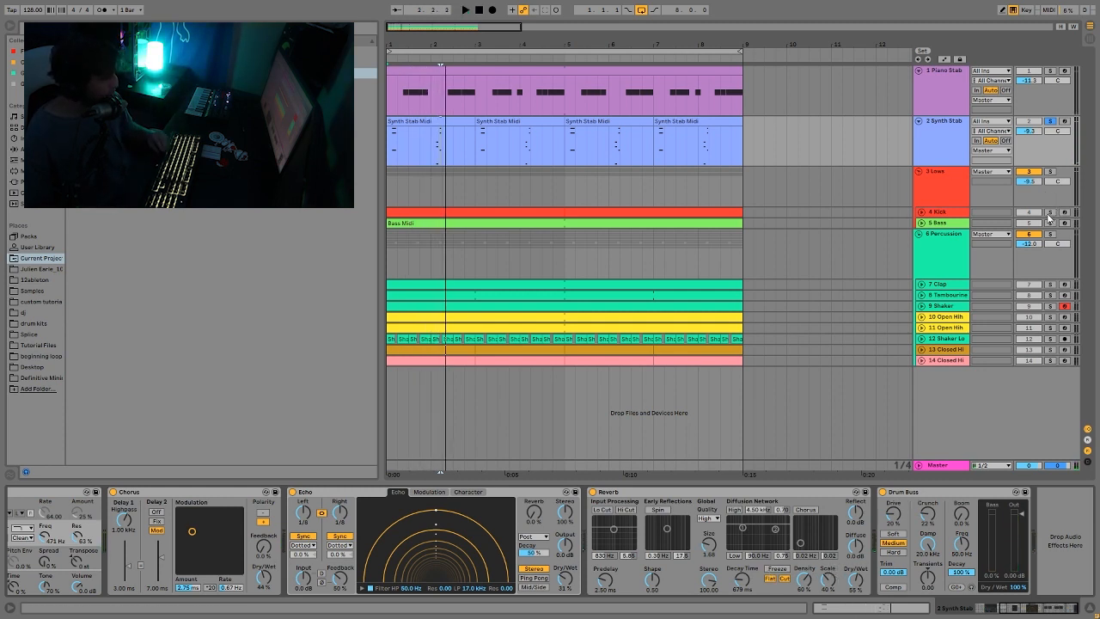
Step: Solo the Kick track, unfold it in the arrangement, and play it while examining its sampler and Drum Buss
left_click(1050, 212)
key("space")
left_click(922, 213)
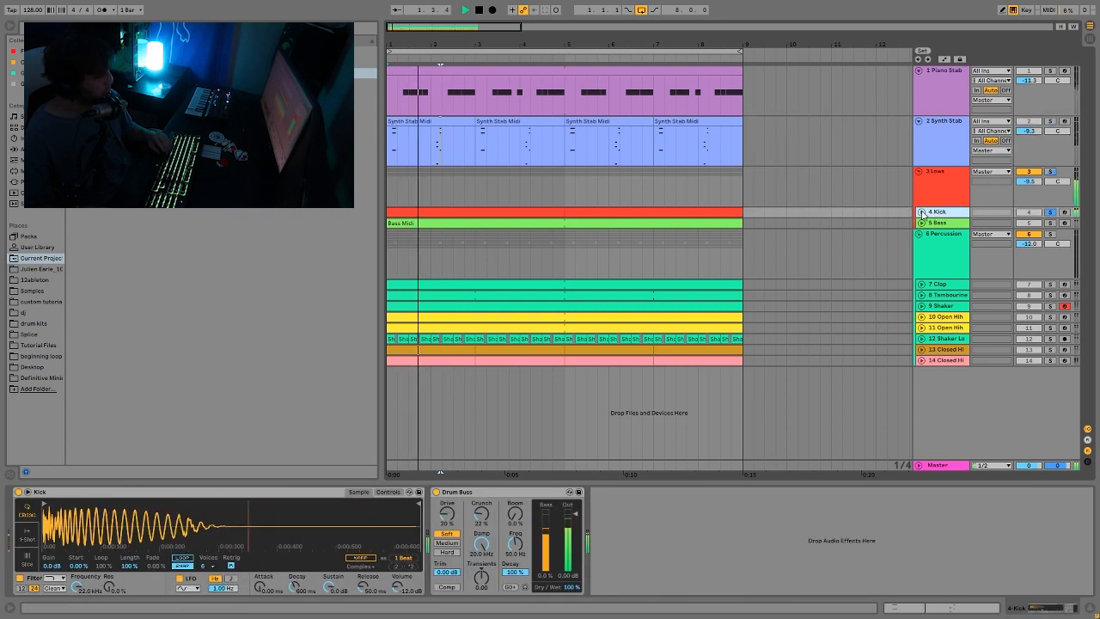
left_click(922, 212)
key("space")
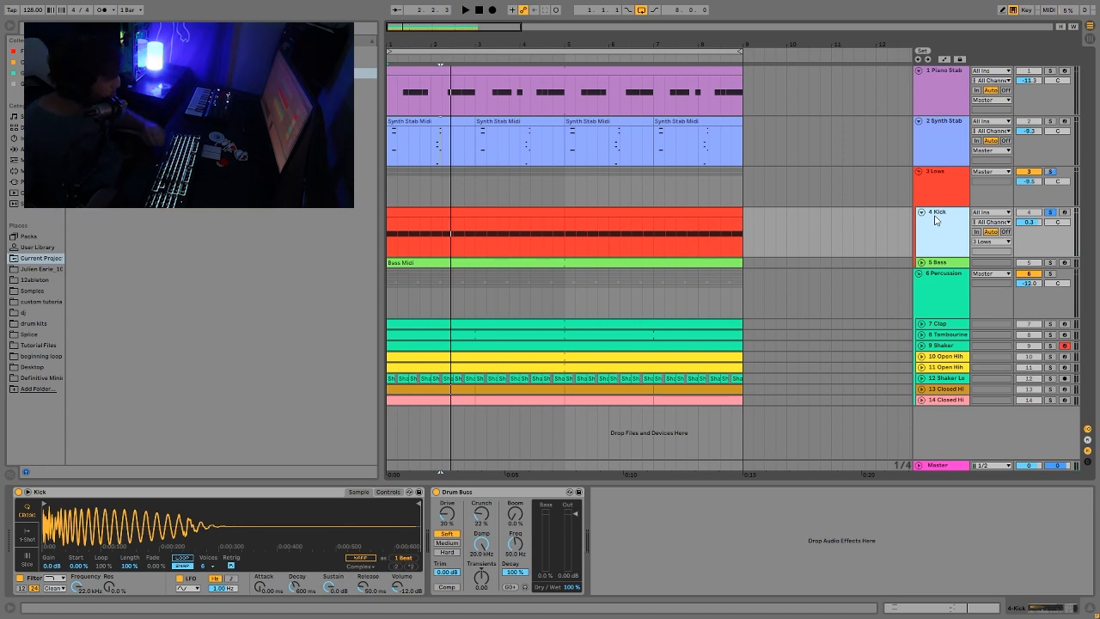
key("space")
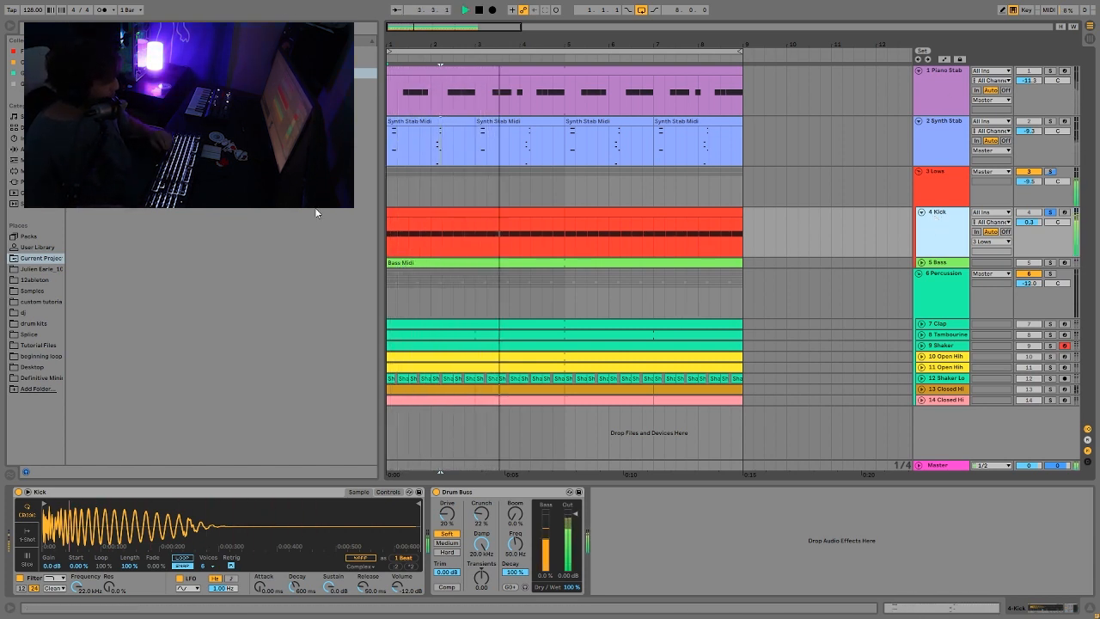
key("space")
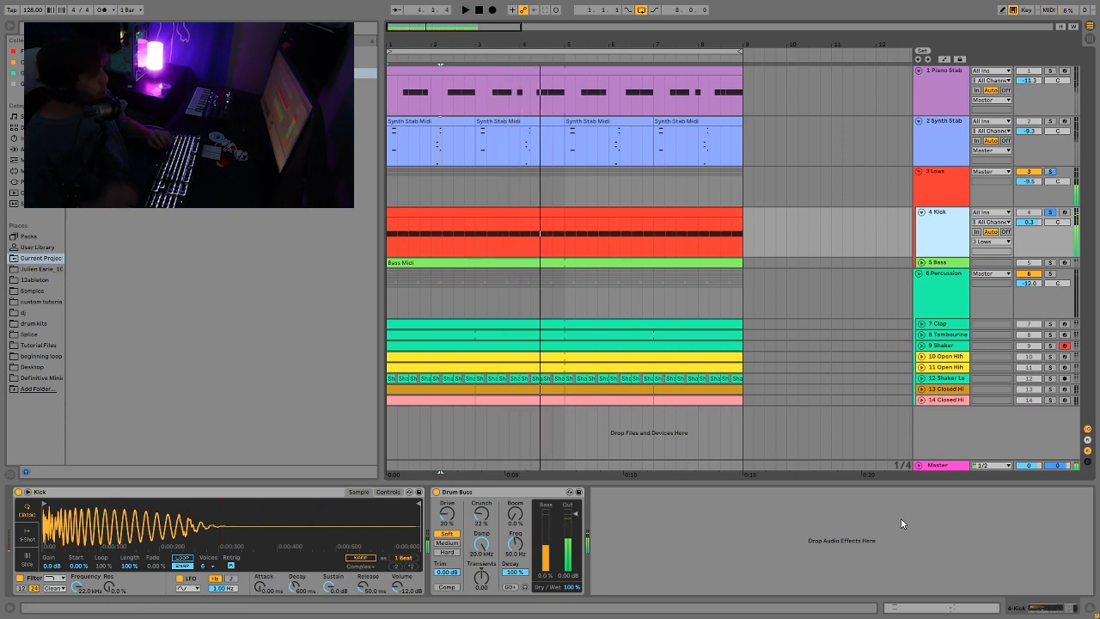
Step: Turn off the Kick track's solo, play the full mix, and select the Kick track
left_click(1048, 213)
key("space")
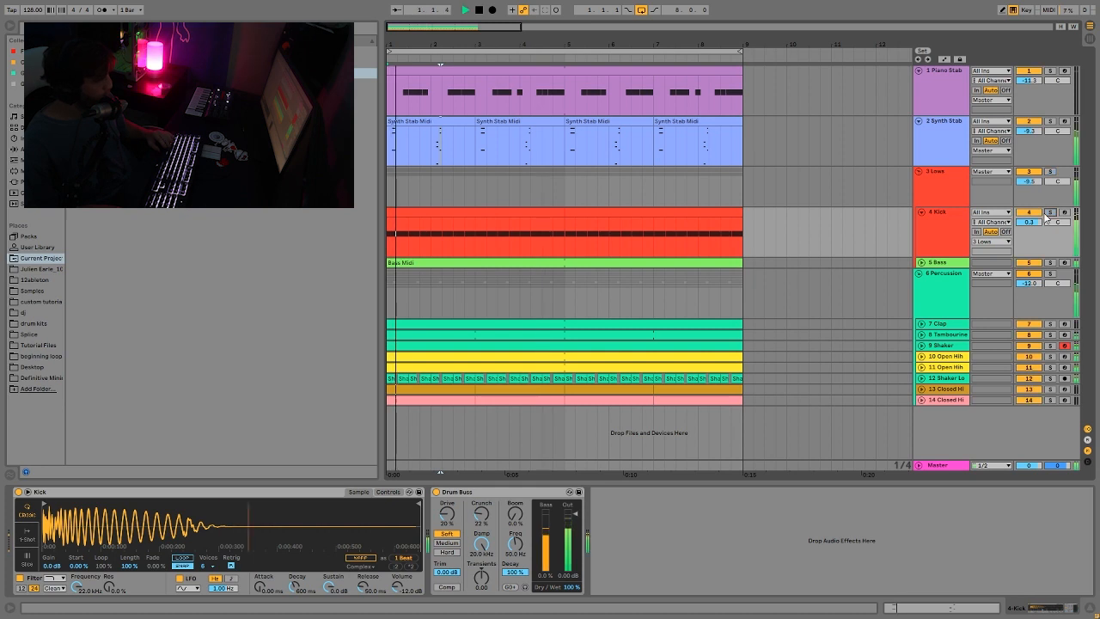
key("space")
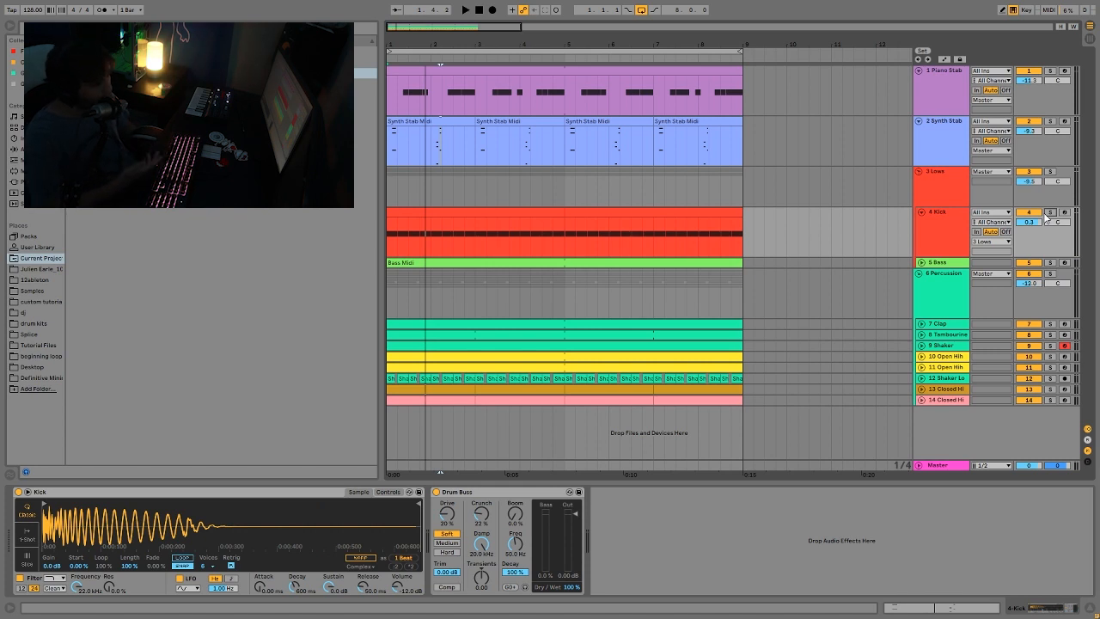
key("space")
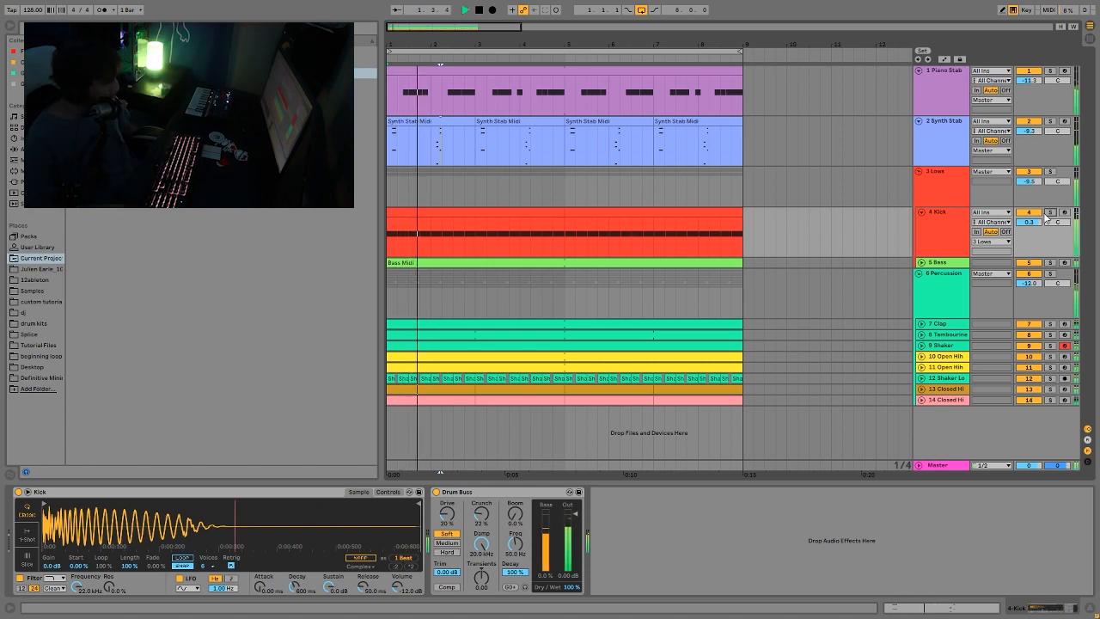
left_click(943, 240)
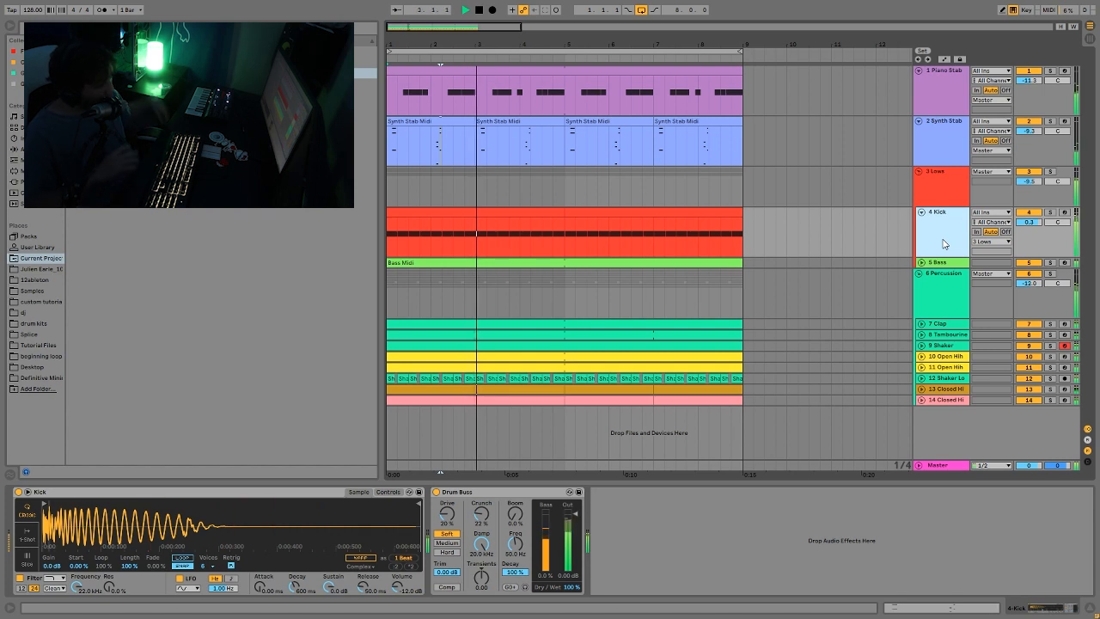
Step: Solo the Kick track and play it while examining its sample waveform and Drum Buss settings
left_click(1051, 212)
key("space")
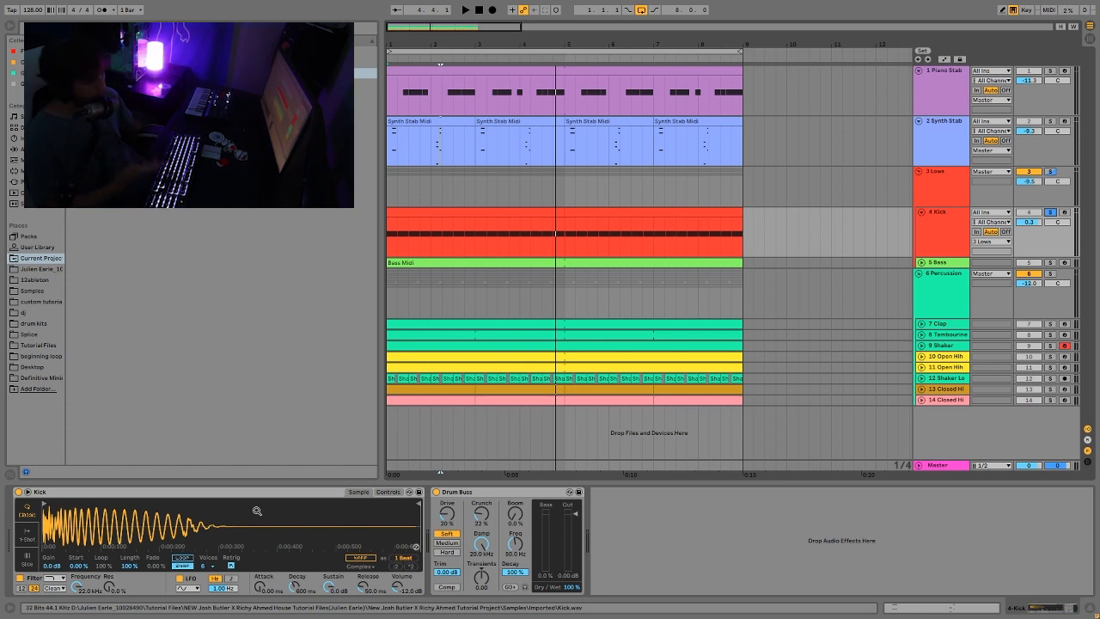
key("space")
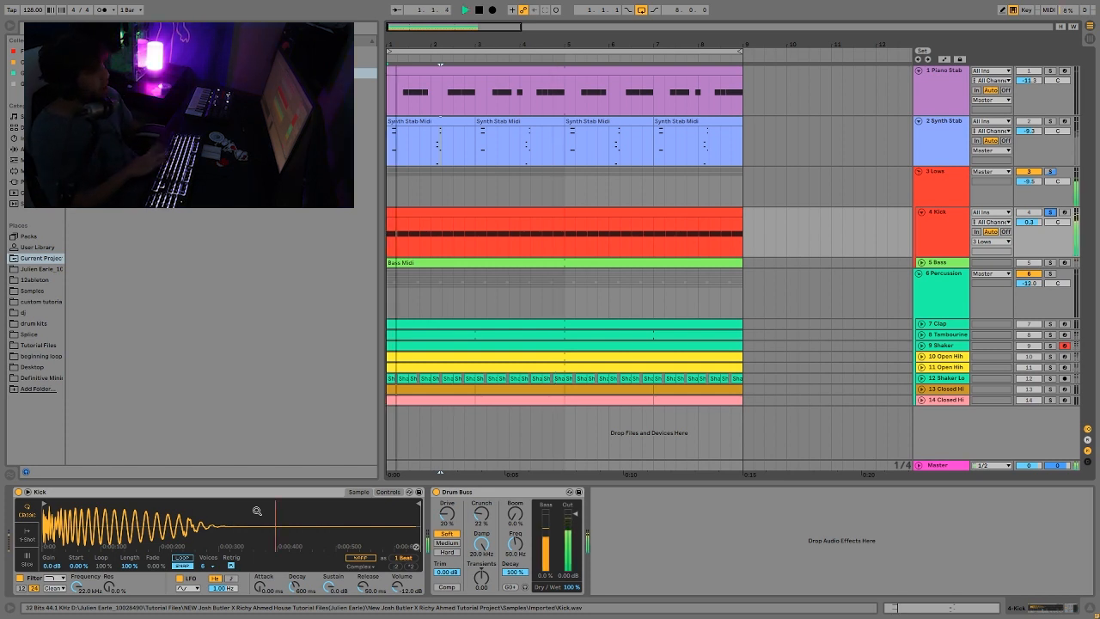
key("space")
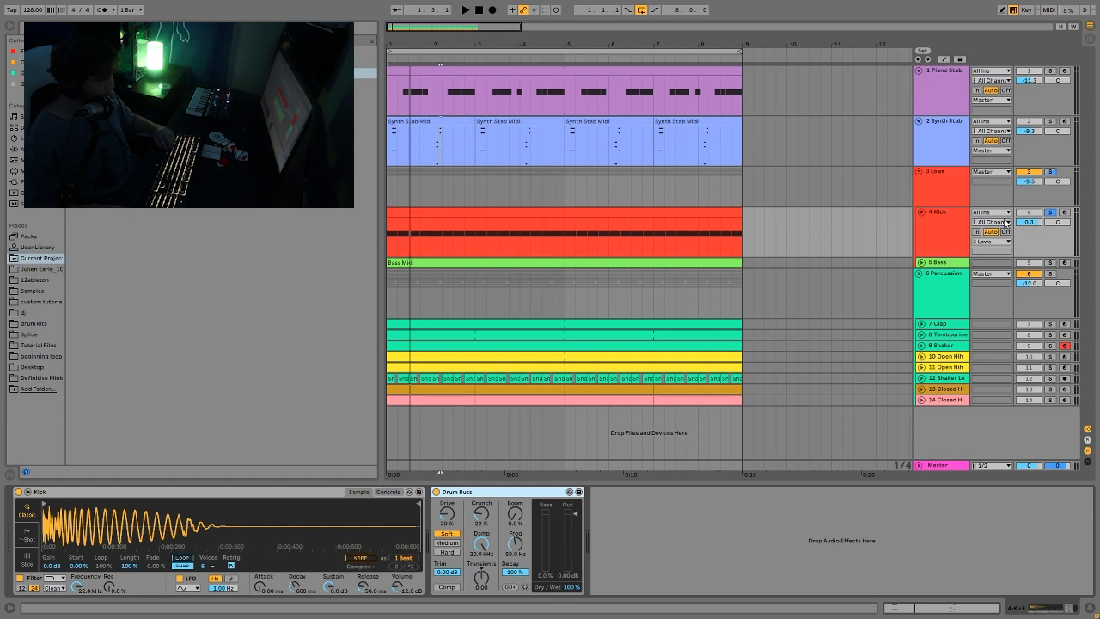
Step: Remove the solo from the Kick track and listen to the whole loop from the start
left_click(1049, 212)
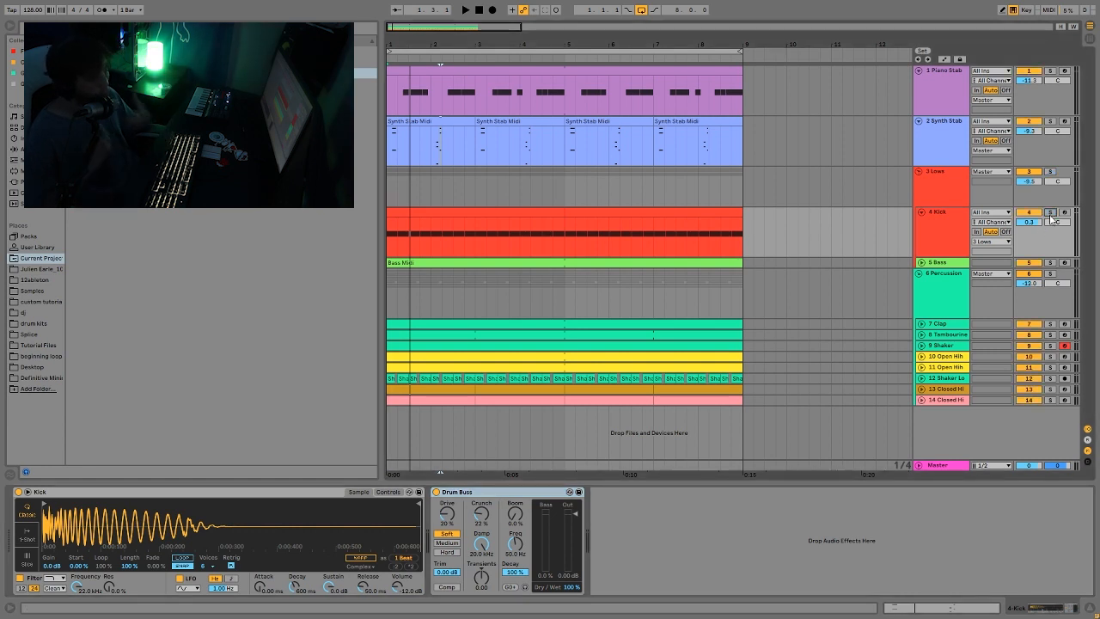
key("space")
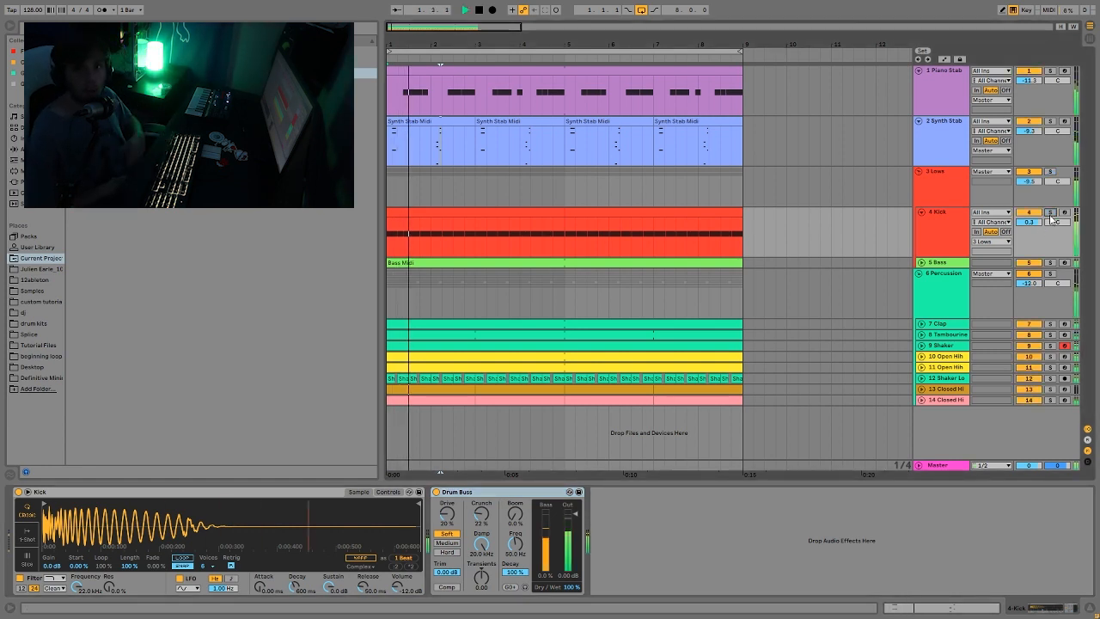
key("space")
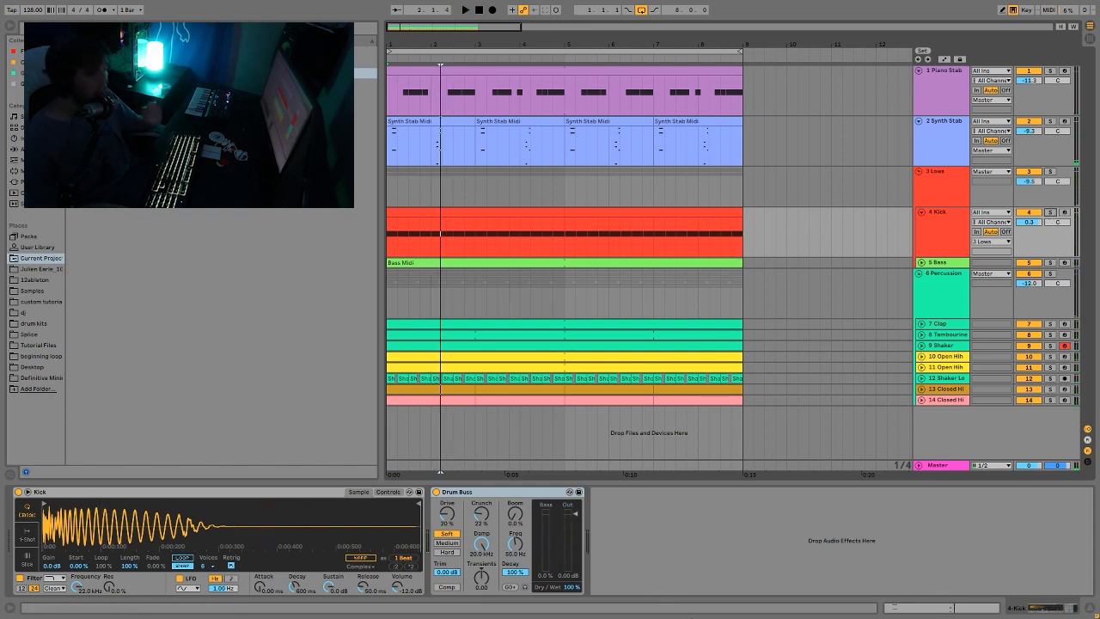
key("space")
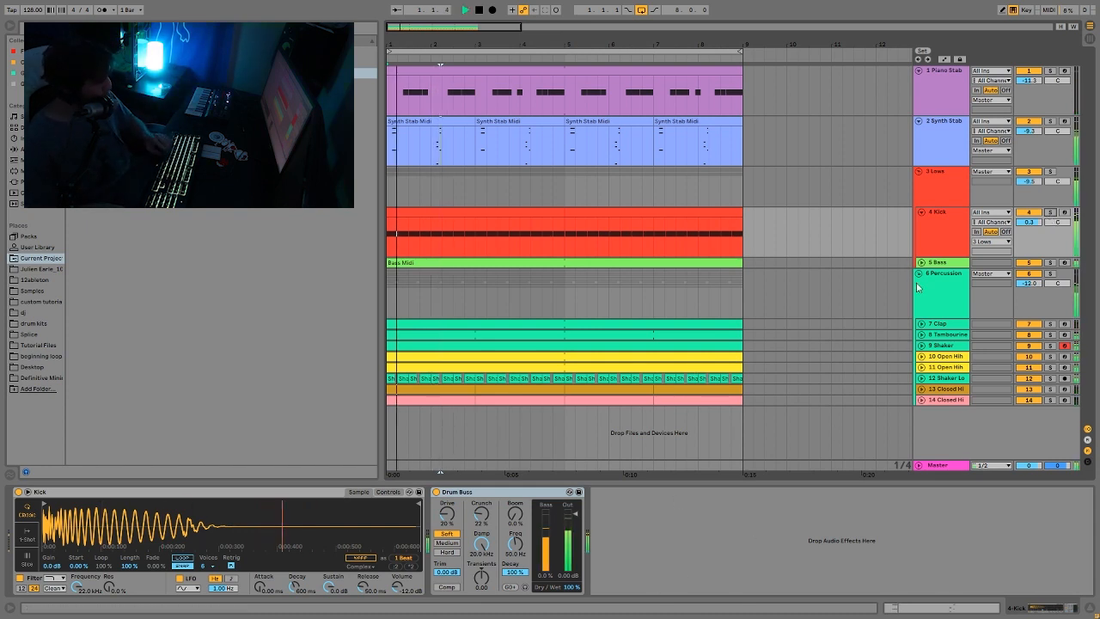
Step: Solo the Bass track, unfold it in the arrangement and play it with its Operator, Drum Buss and Compressor chain shown
left_click(1051, 263)
key("space")
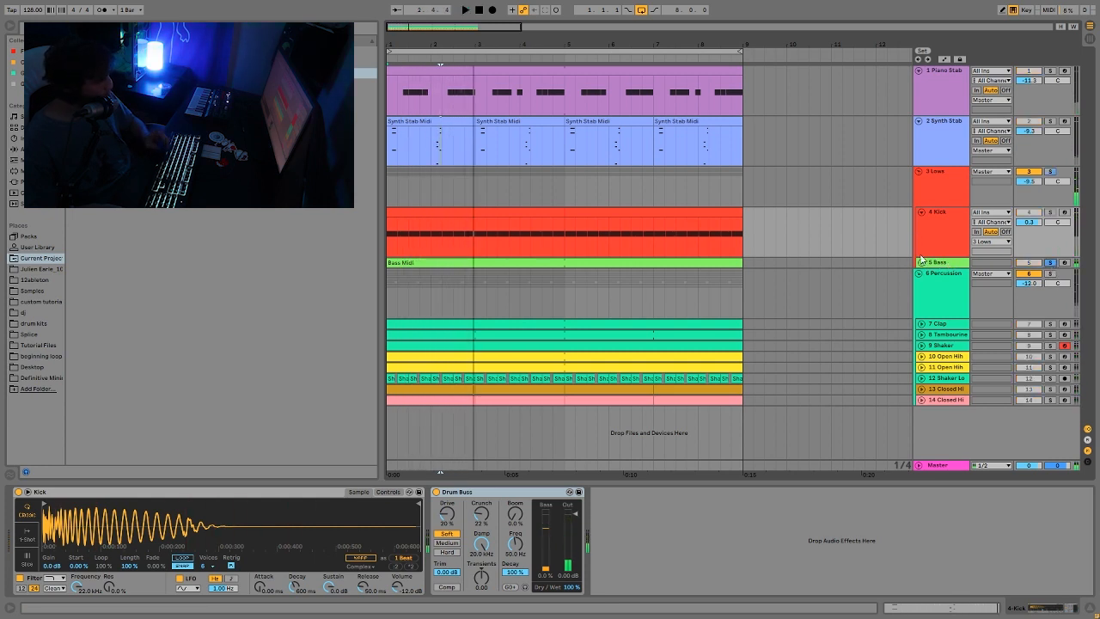
left_click(923, 264)
key("space")
left_click(922, 263)
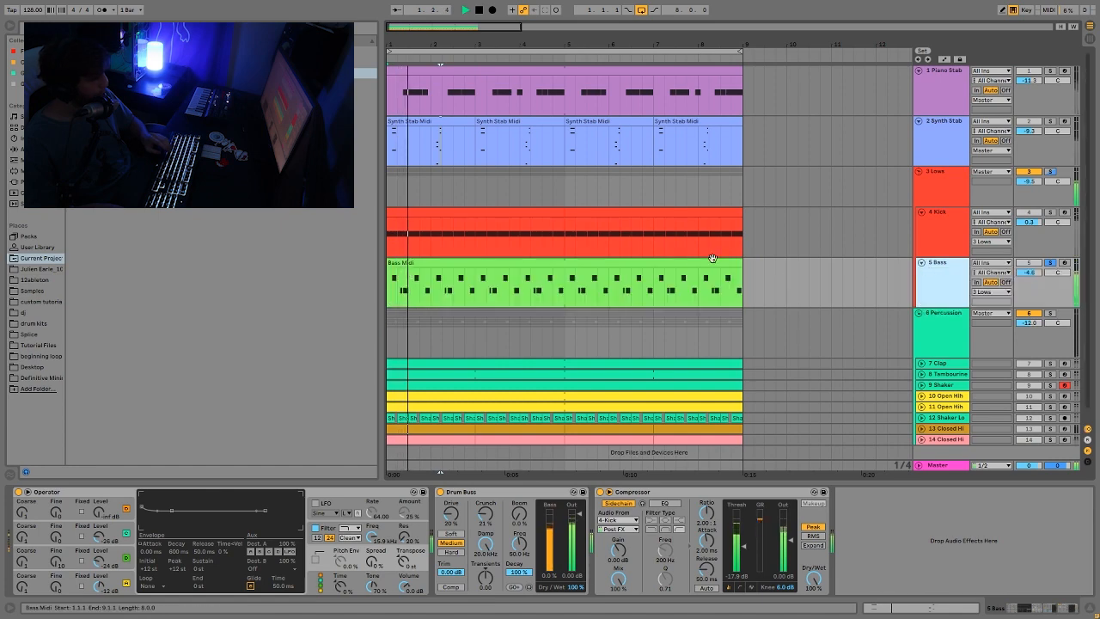
Step: Open the Bass Midi clip, select its first A0 note and the G0 note at 1.2.3, and play the bassline
double_click(691, 267)
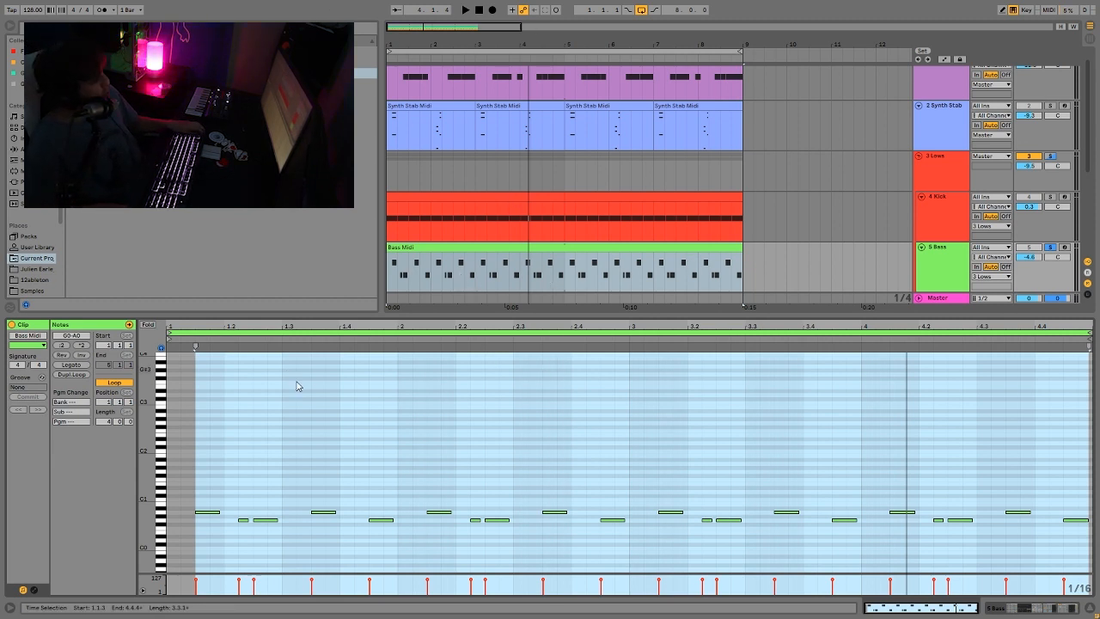
left_click(203, 513)
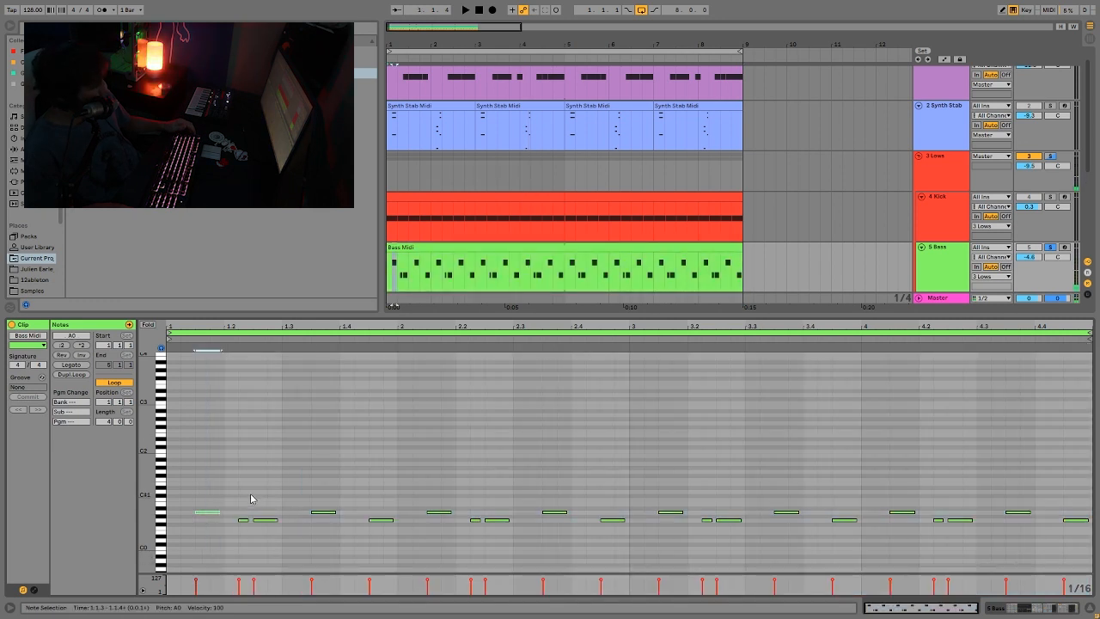
left_click(256, 521)
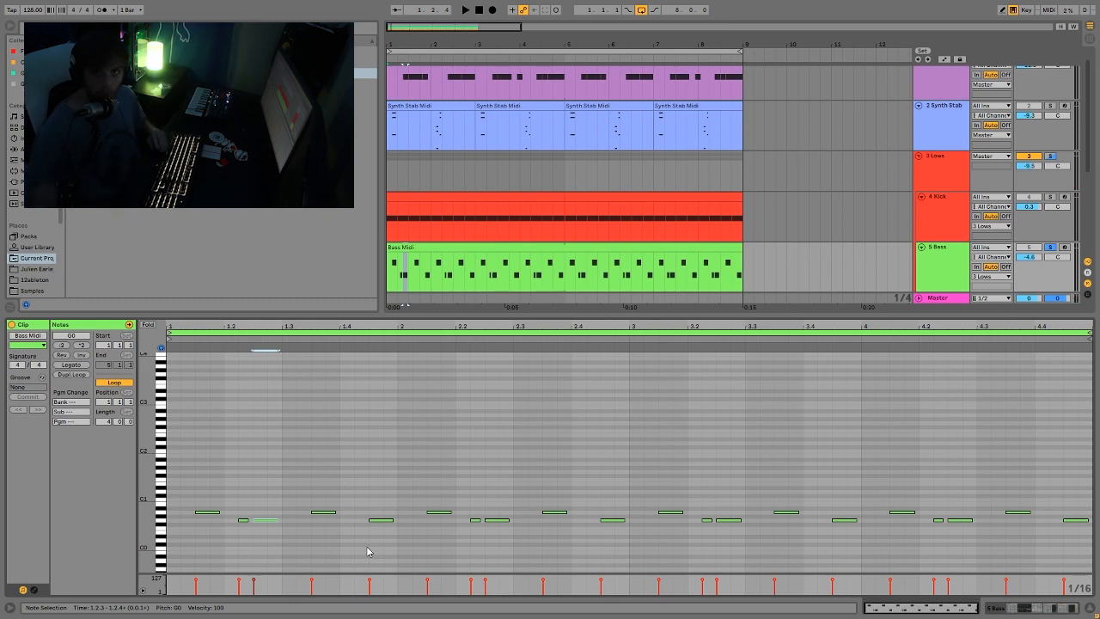
key("space")
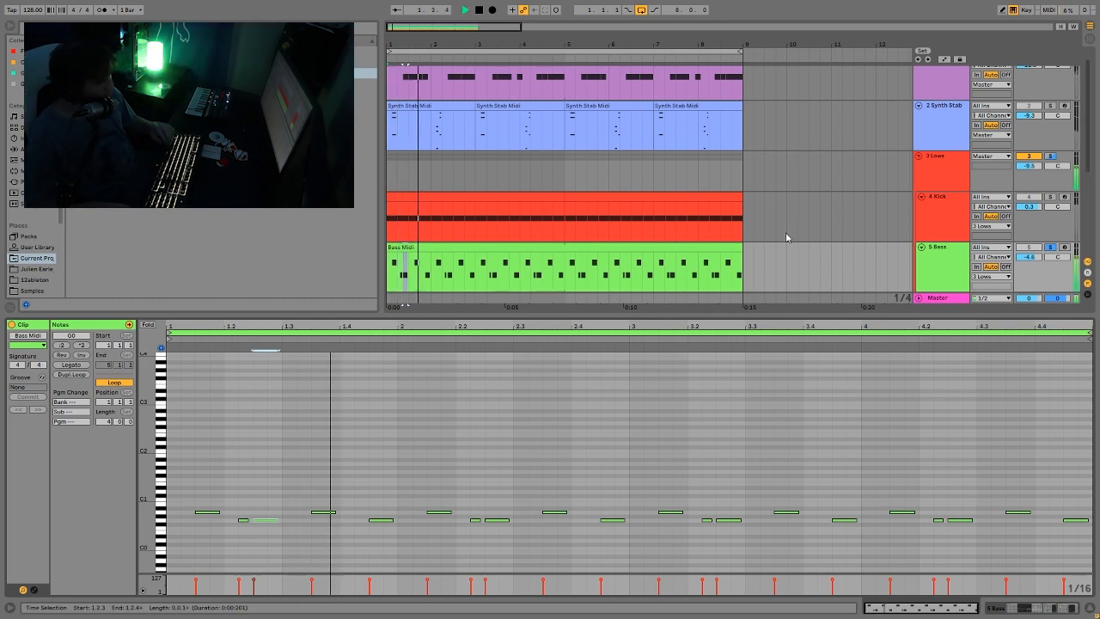
key("space")
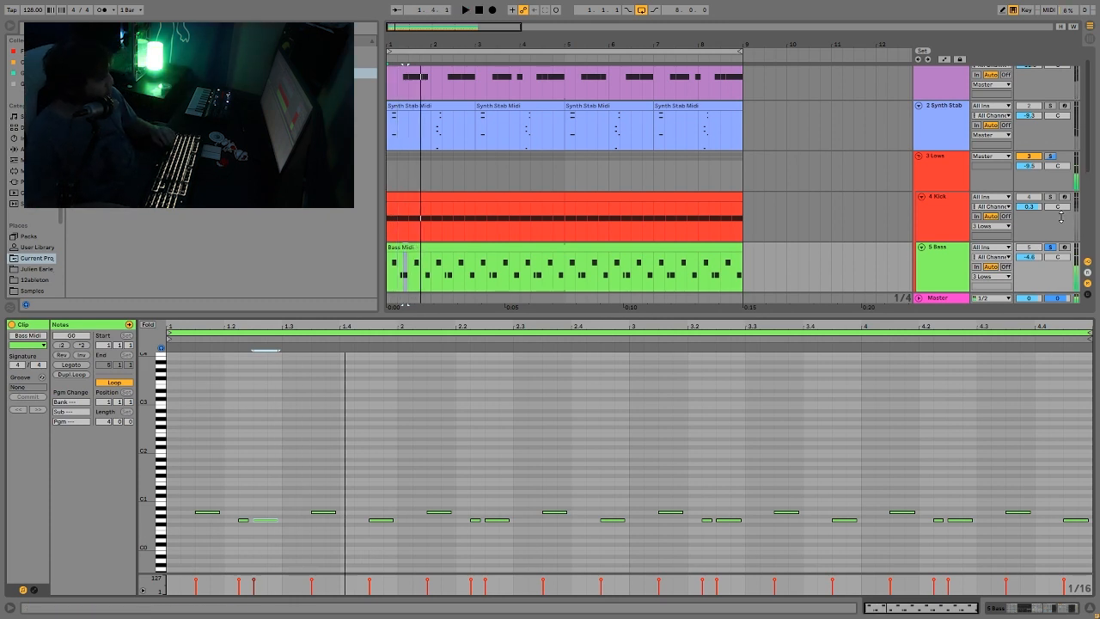
Step: Play the soloed bassline against the metronome, and switch the metronome off again
left_click(102, 9)
key("space")
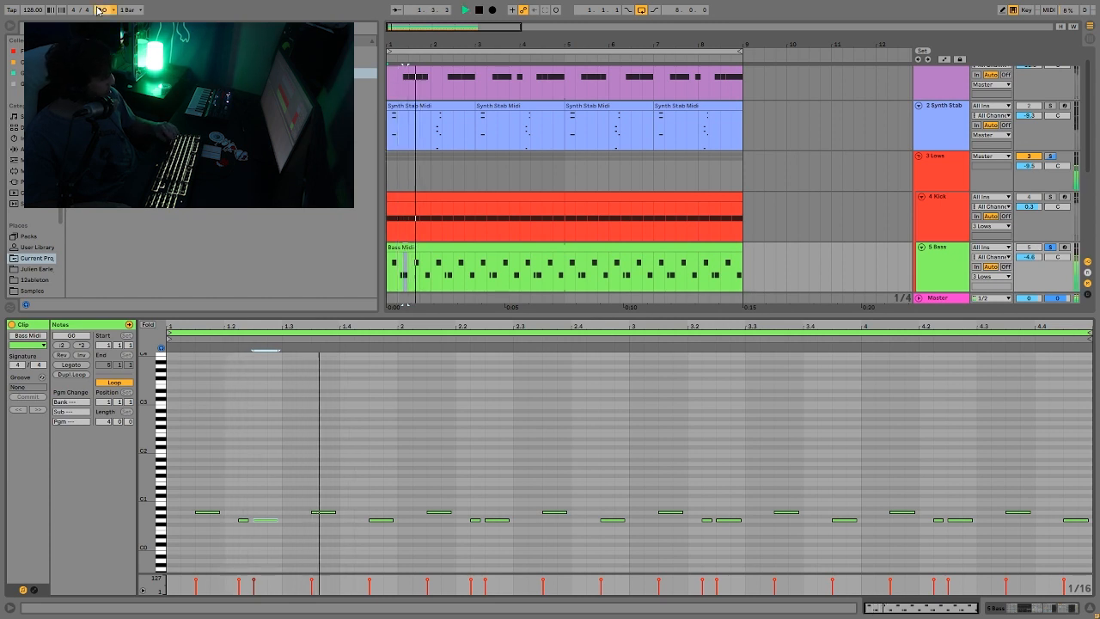
key("space")
left_click(102, 9)
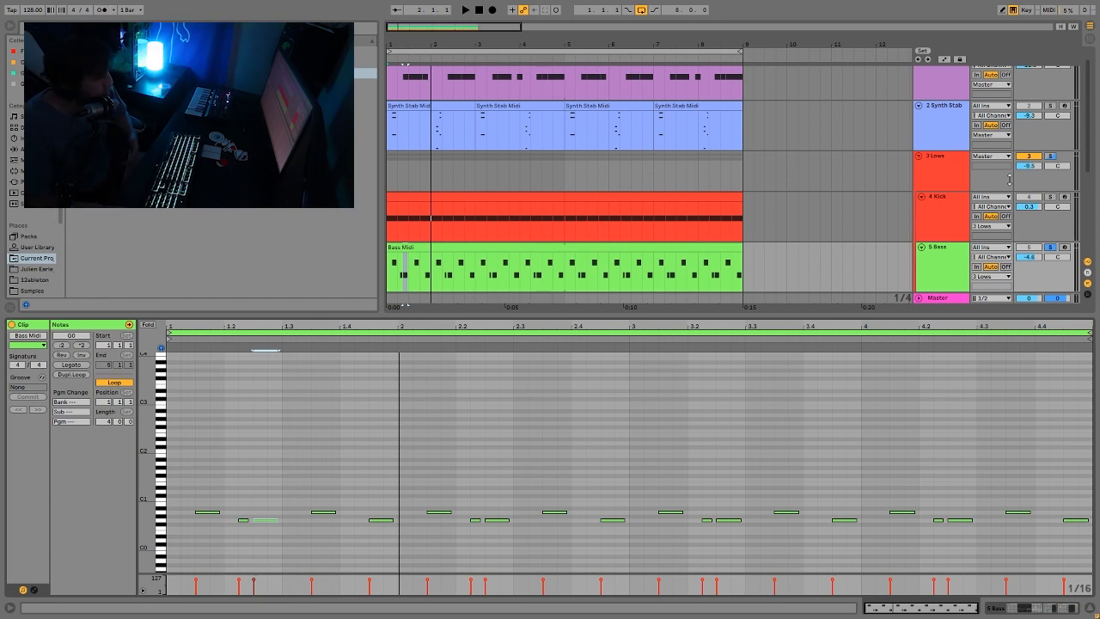
Step: Solo the whole Lows group and play the kick and bass together
left_click(1050, 156)
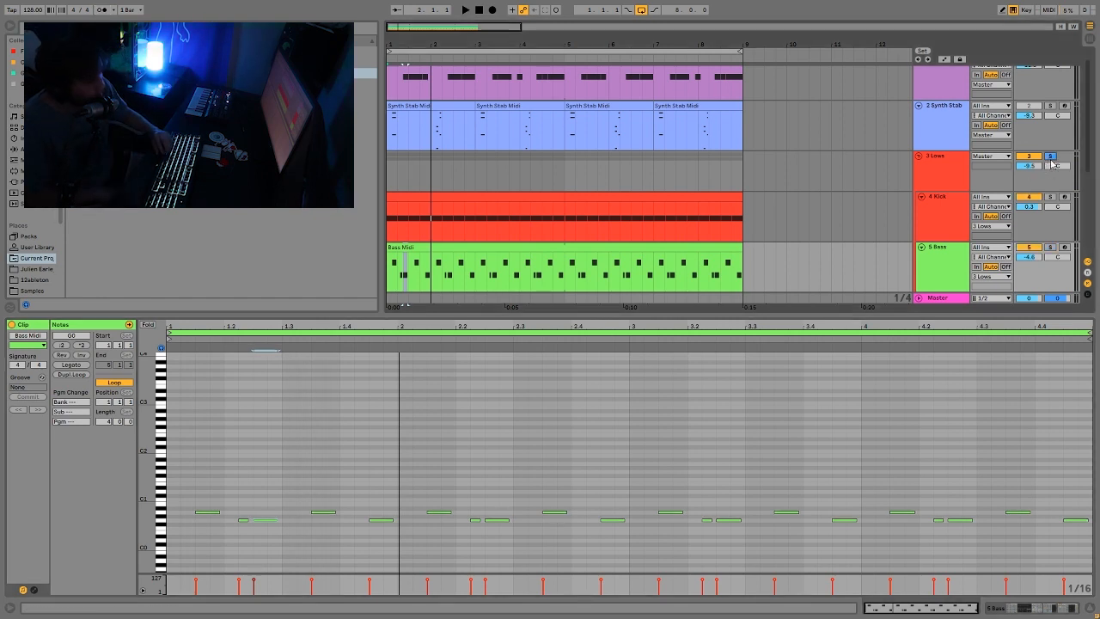
key("space")
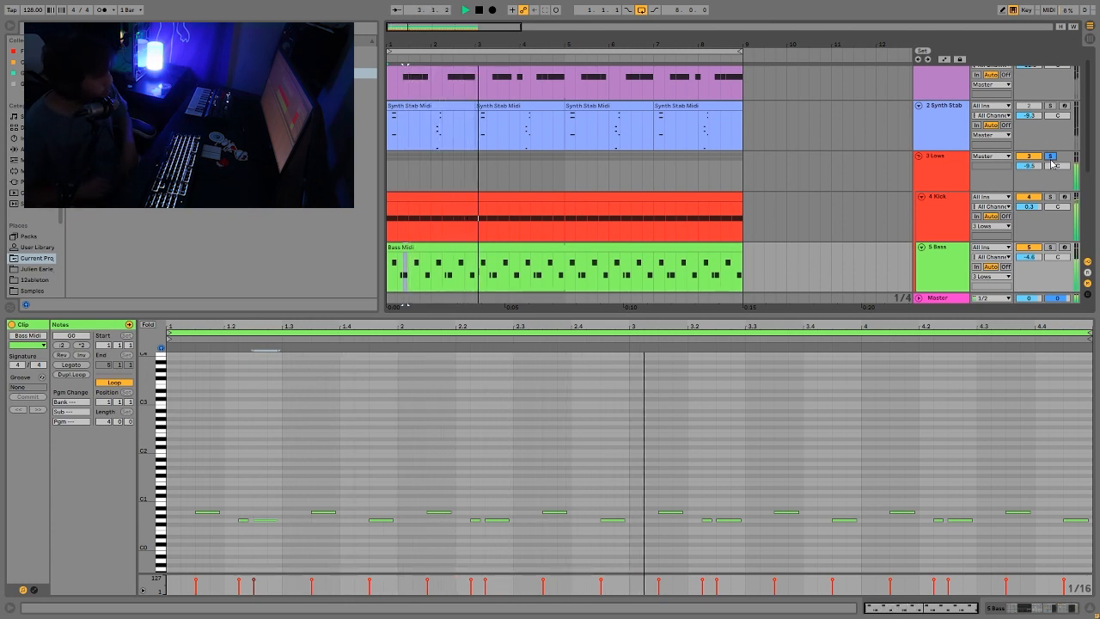
key("space")
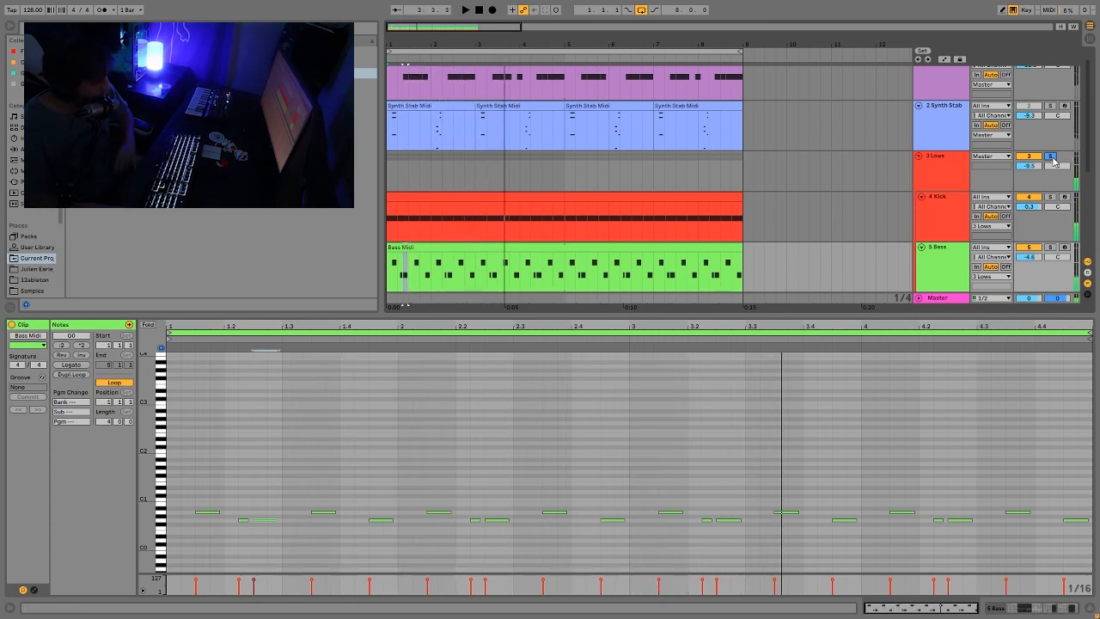
Step: Turn off the Lows group's solo, select the Bass track, and repeatedly play the full mix to hear the bassline in context
left_click(1052, 157)
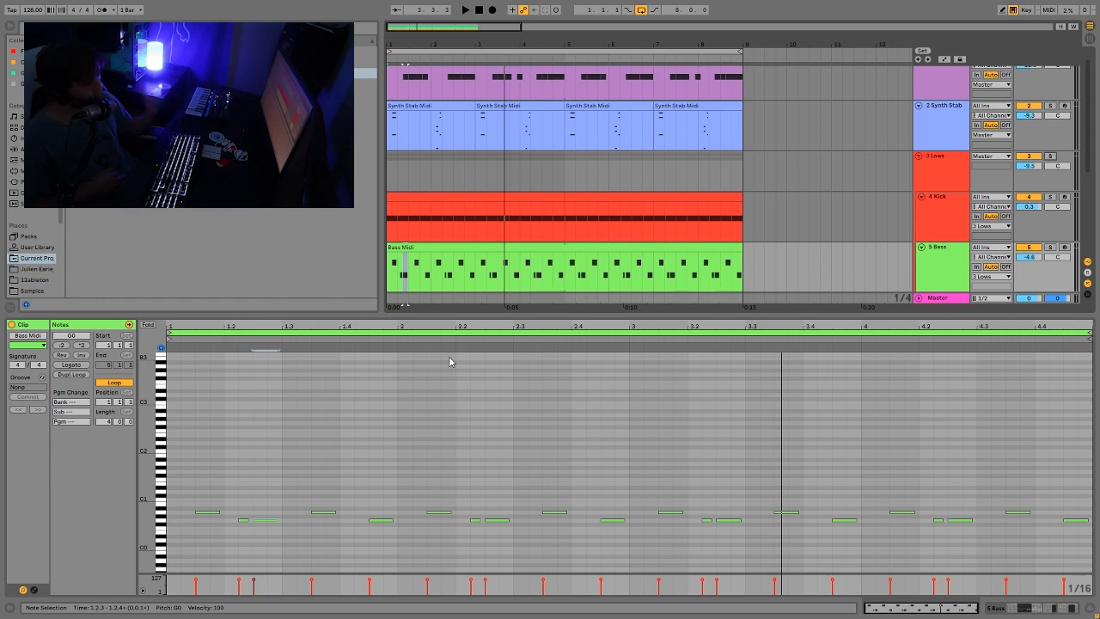
key("space")
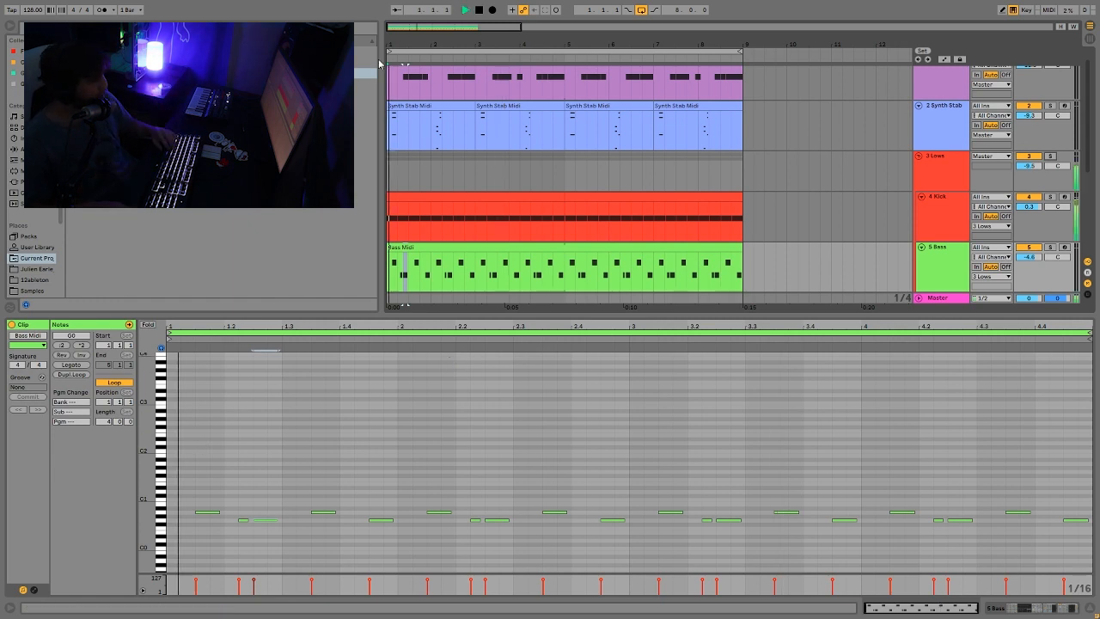
left_click(957, 262)
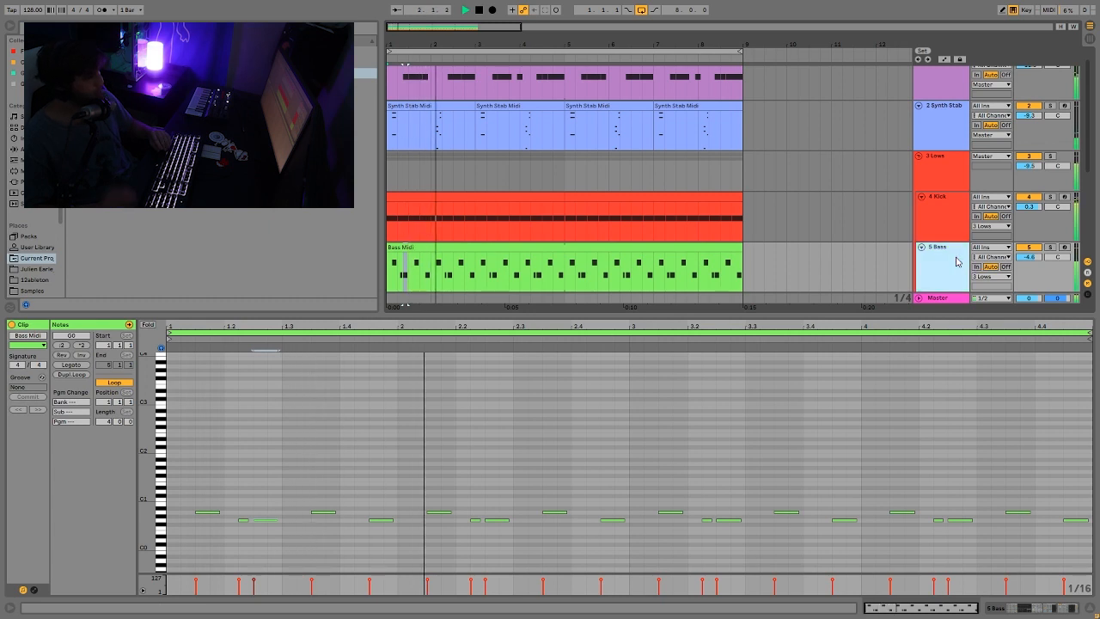
key("space")
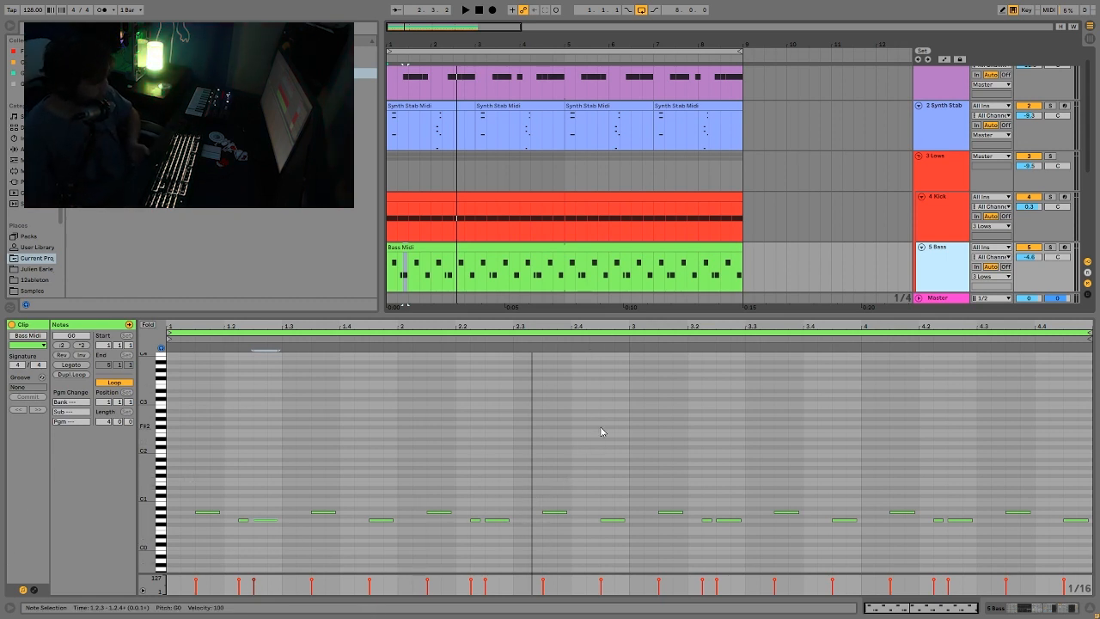
key("space")
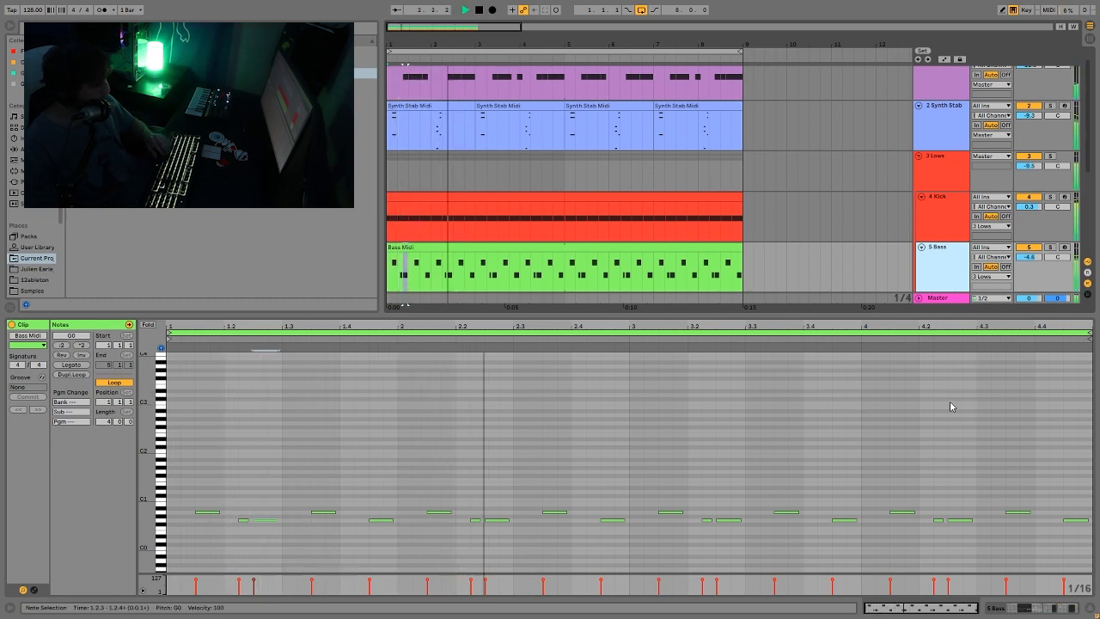
key("space")
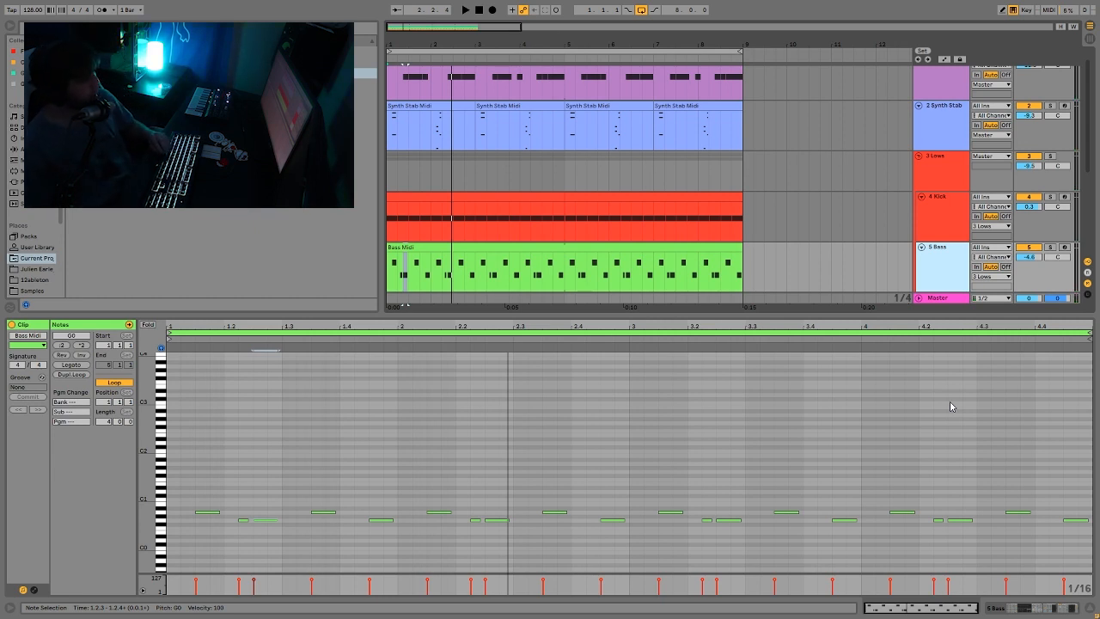
key("space")
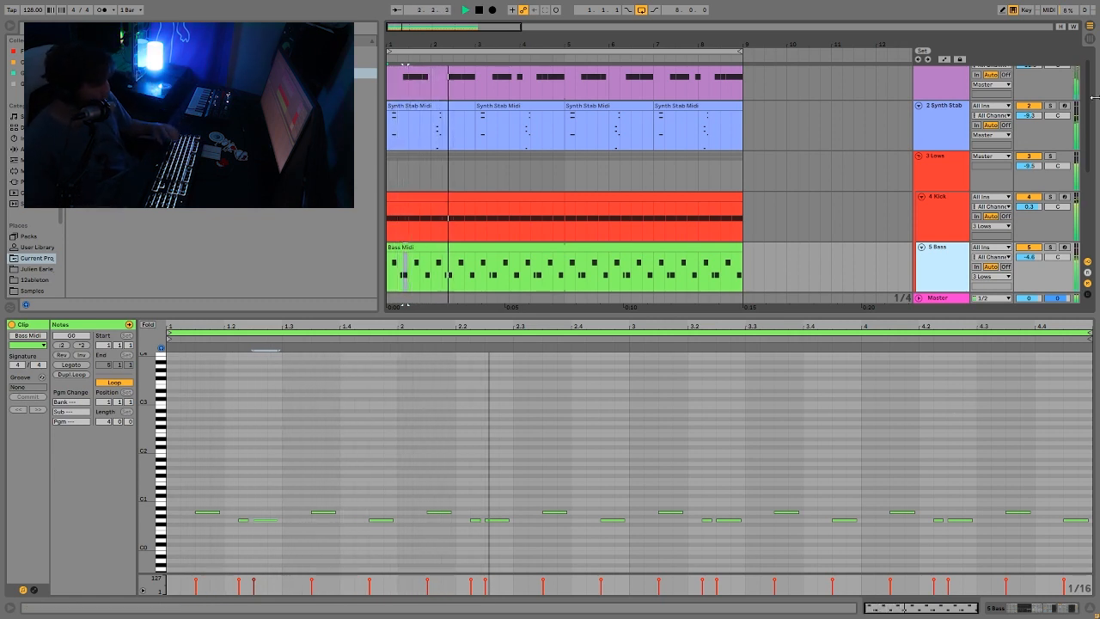
Step: Solo the Lows group again and play the kick and bass without the other parts
left_click(1053, 157)
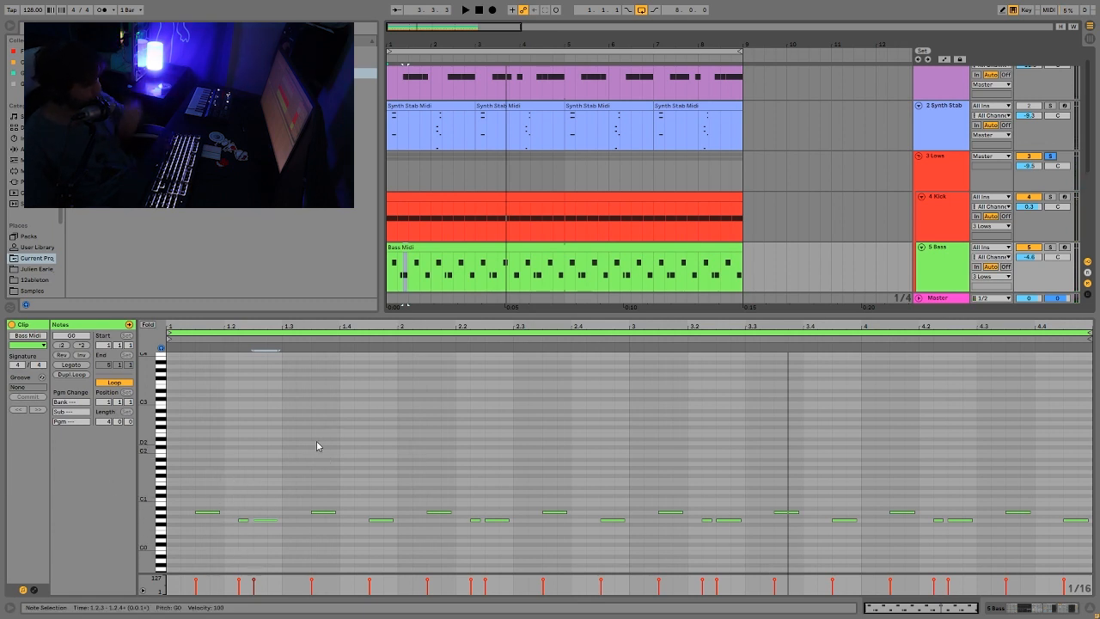
key("space")
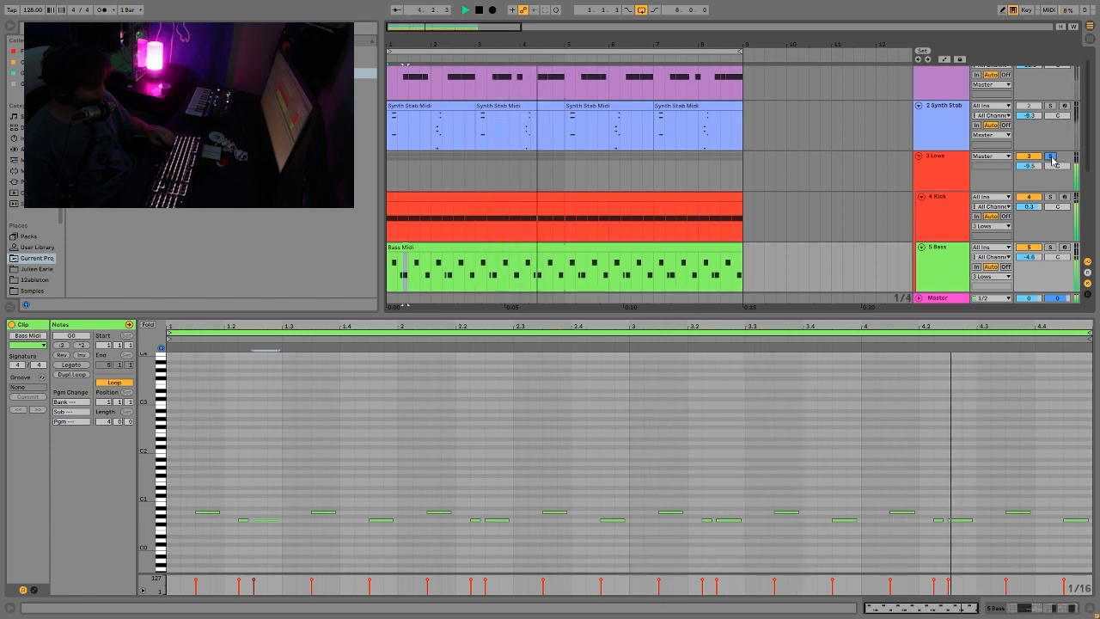
key("space")
Step: Solo the Bass track and display oscillator A's envelope and waveform settings in its Operator
key("space")
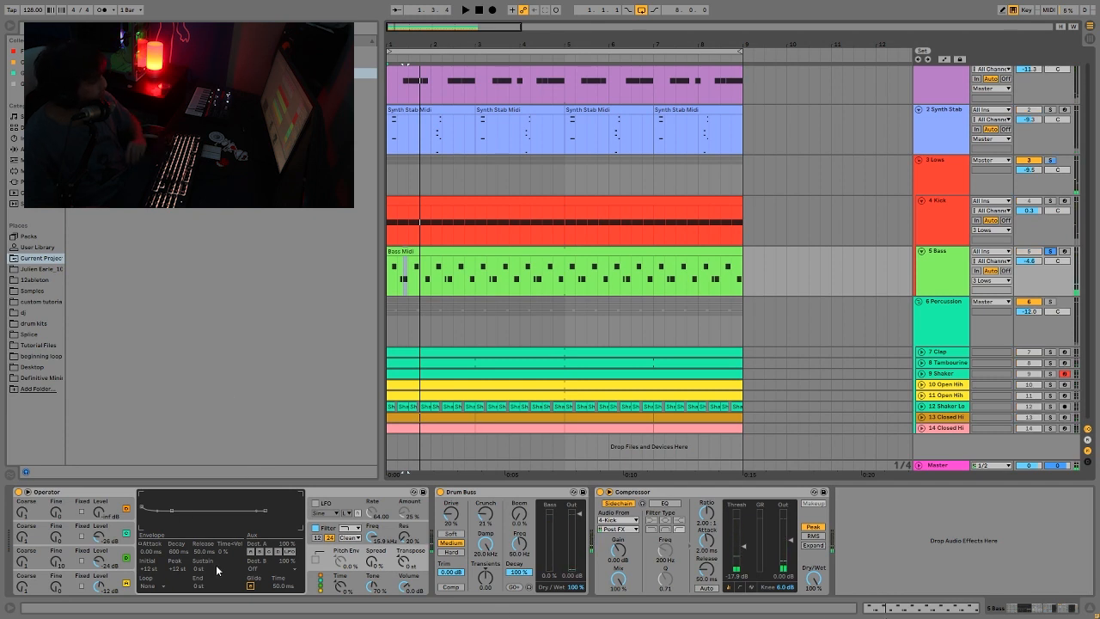
left_click(124, 582)
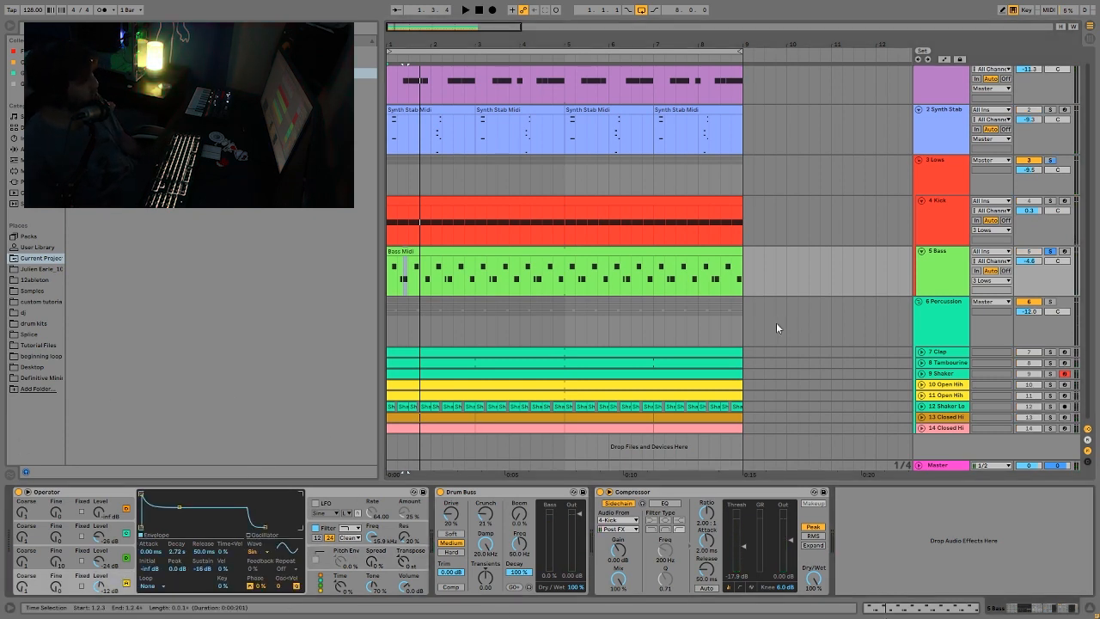
left_click(942, 289)
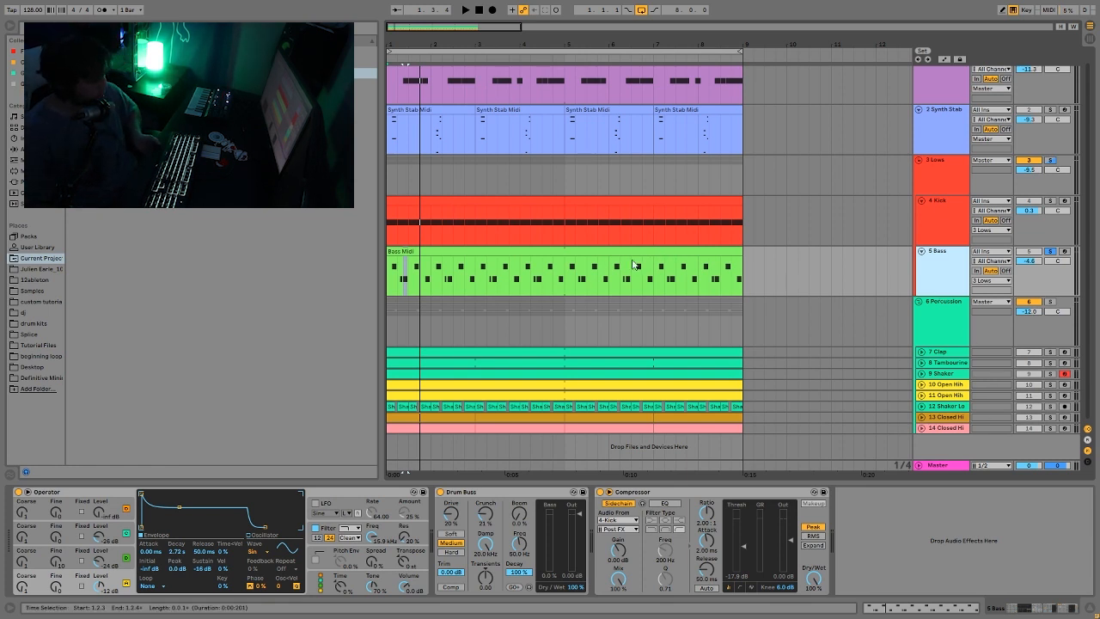
Step: Select the Bass MIDI clip and play the soloed bassline from the beginning of the loop
left_click(589, 251)
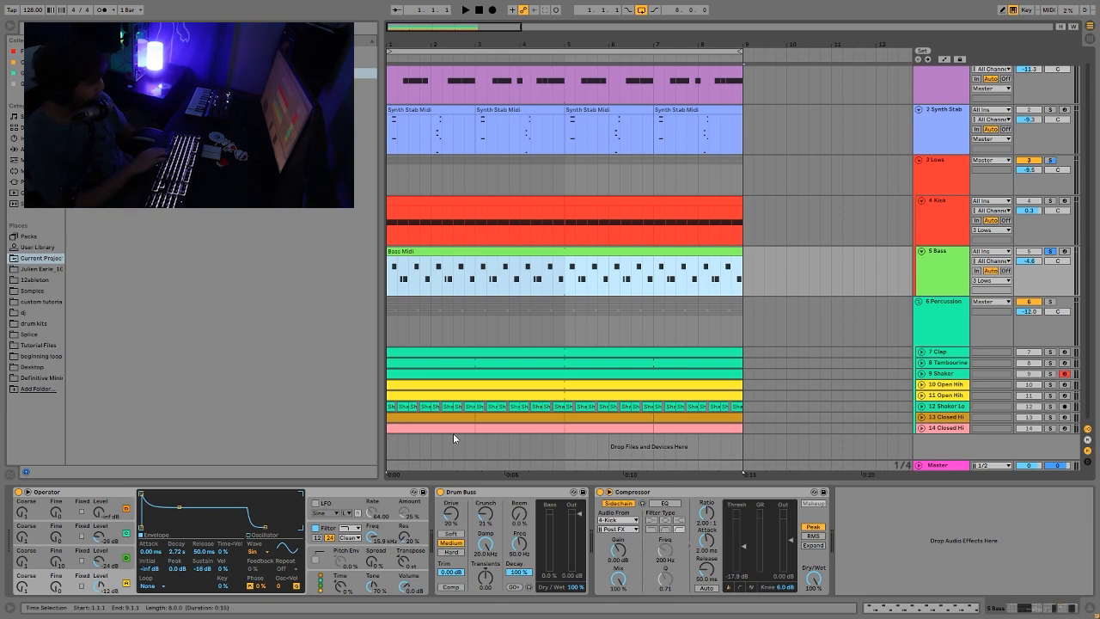
key("space")
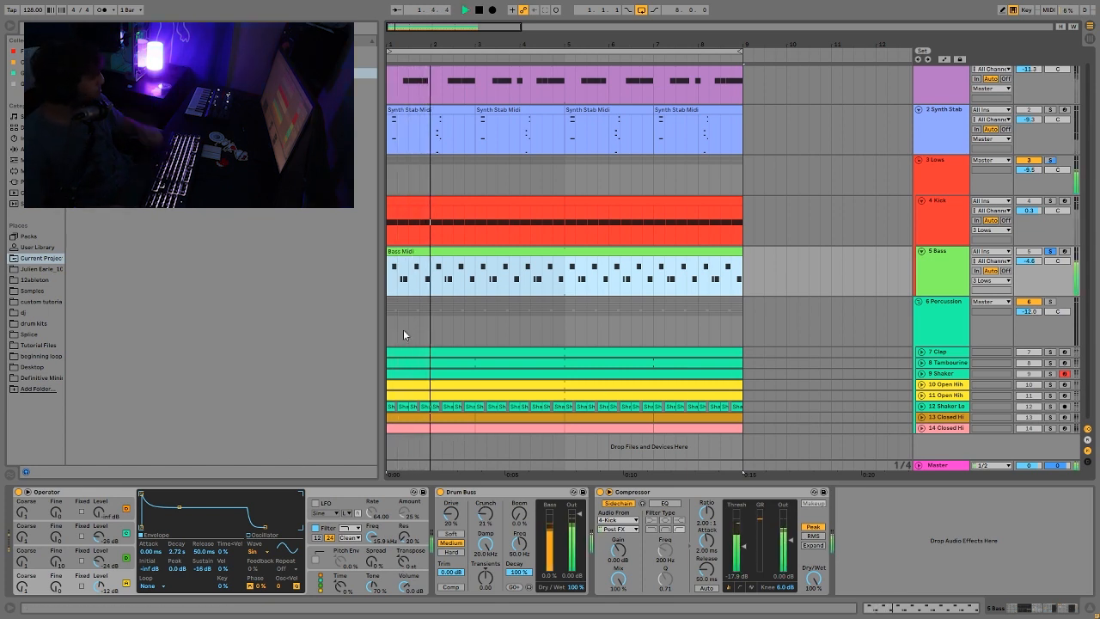
key("space")
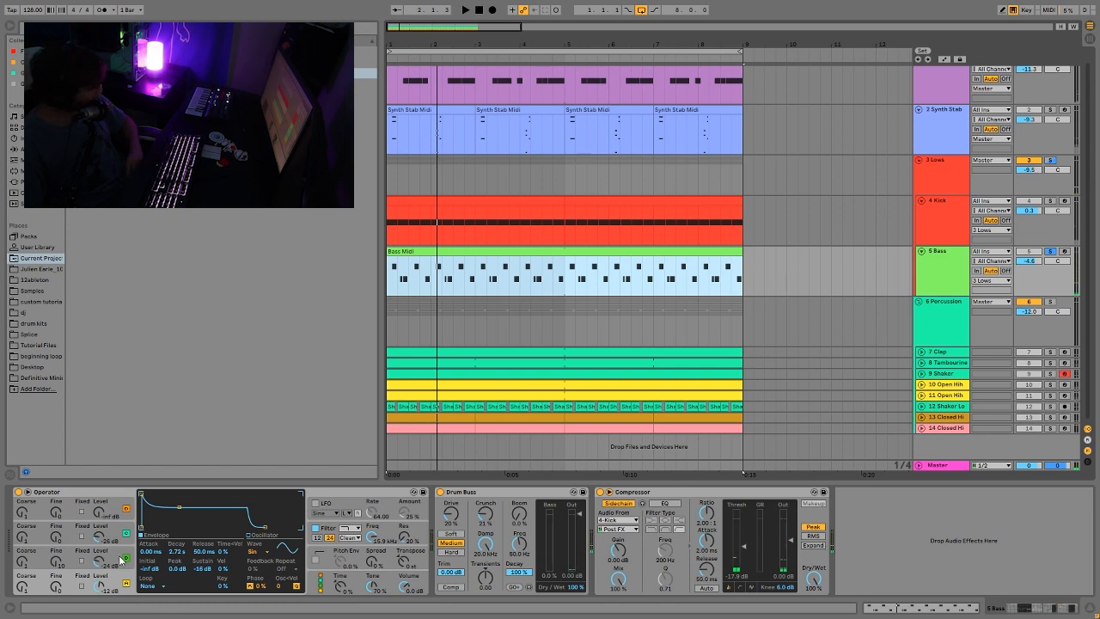
Step: Display the envelope and waveform settings of oscillators B and C in the Bass track's Operator
left_click(122, 560)
left_click(121, 533)
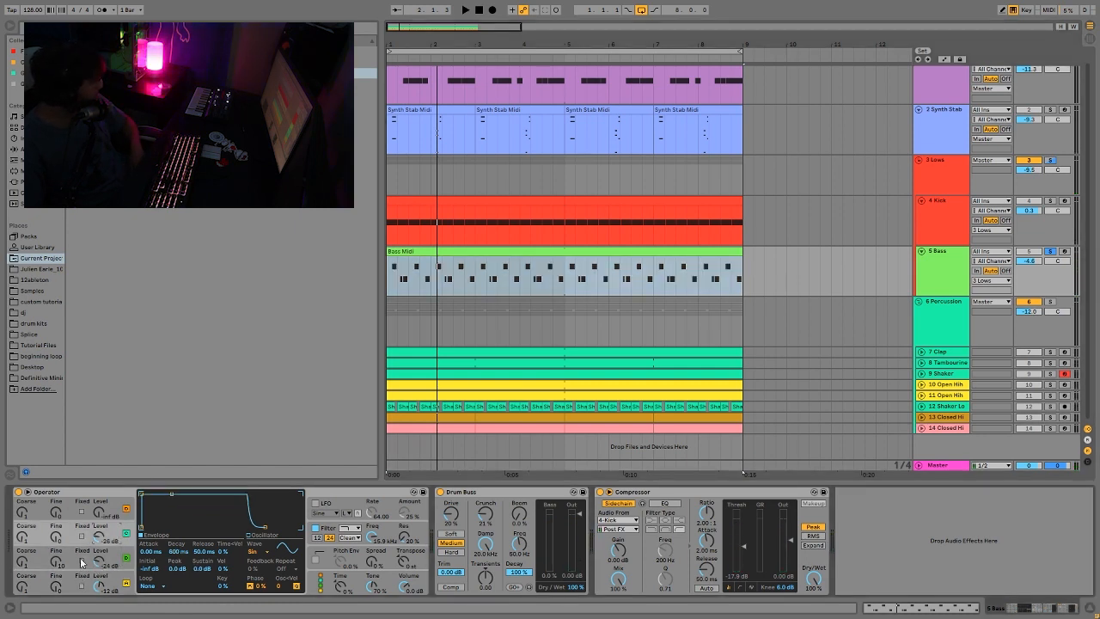
left_click(115, 551)
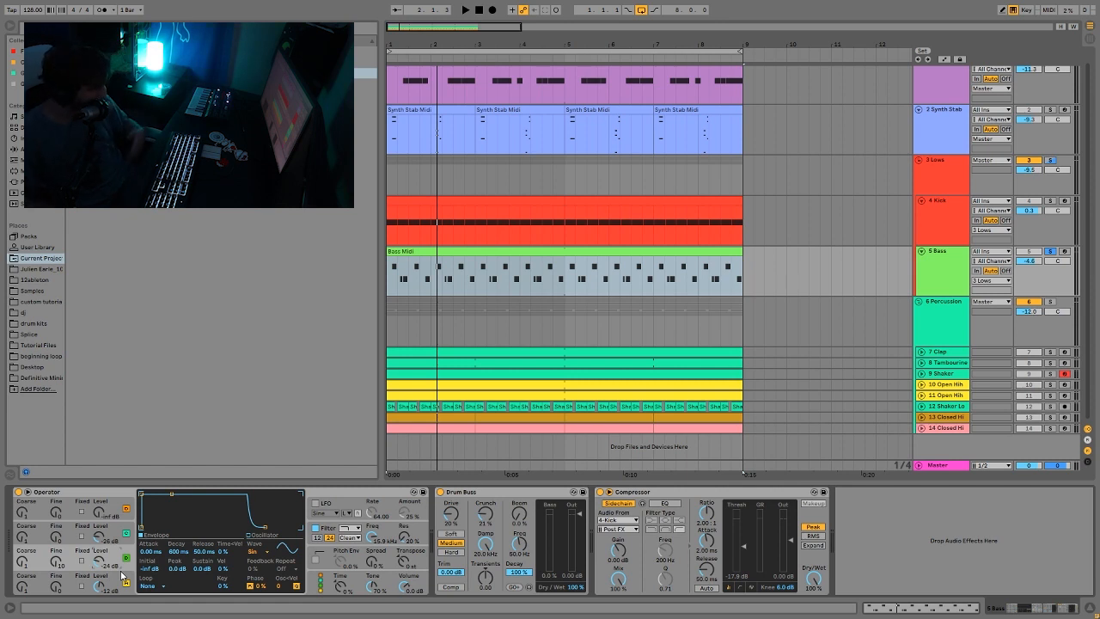
Step: Select the Operator device and play the soloed bass again to hear the combined oscillators
left_click(96, 491)
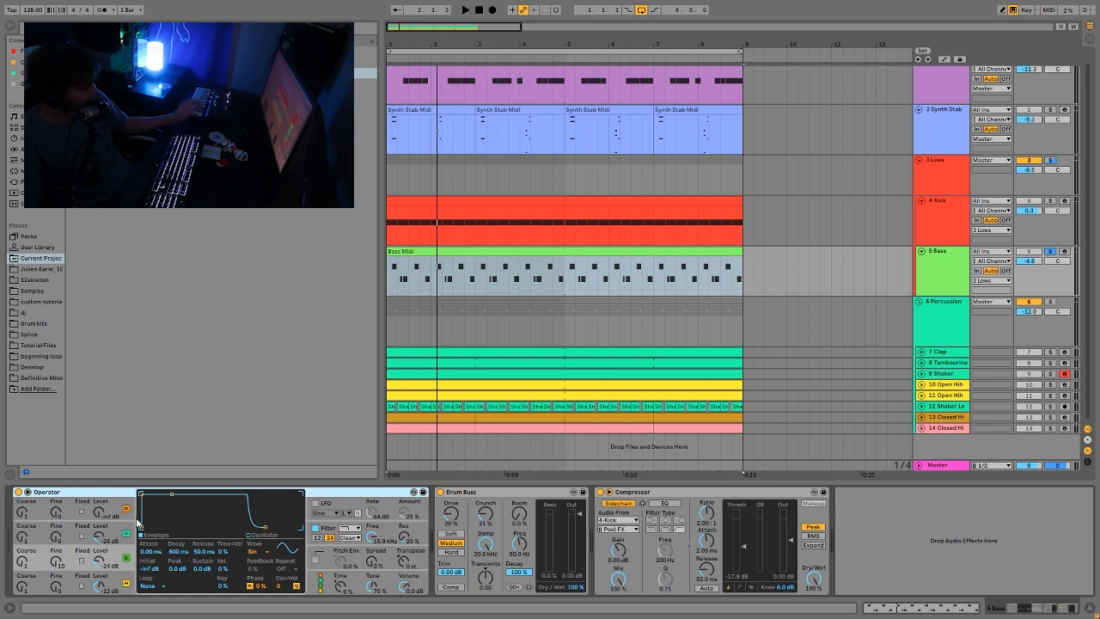
key("space")
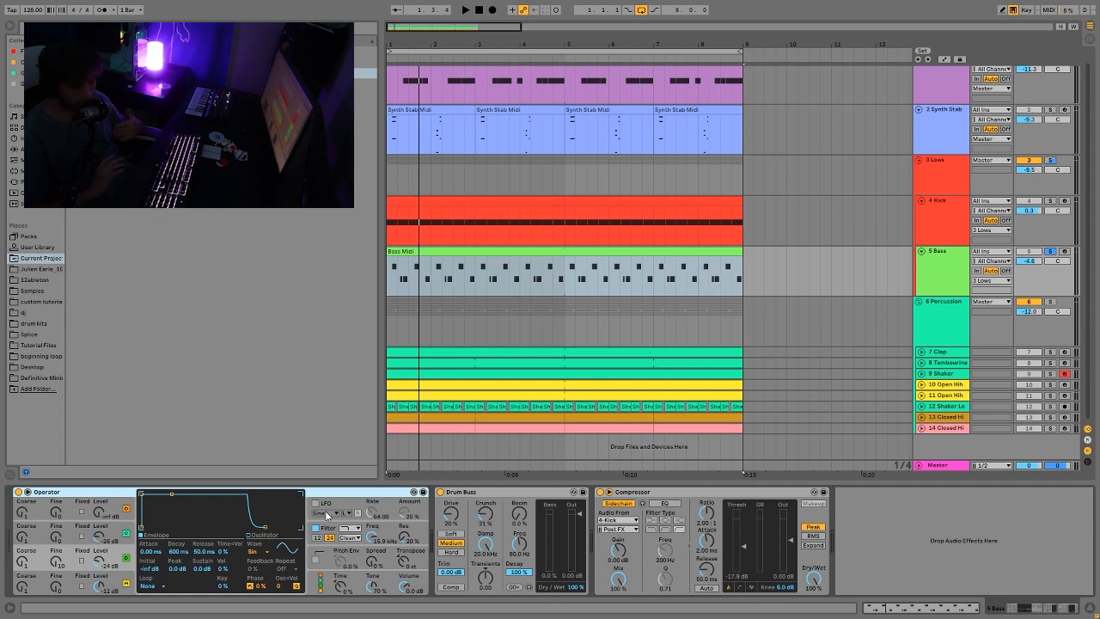
key("space")
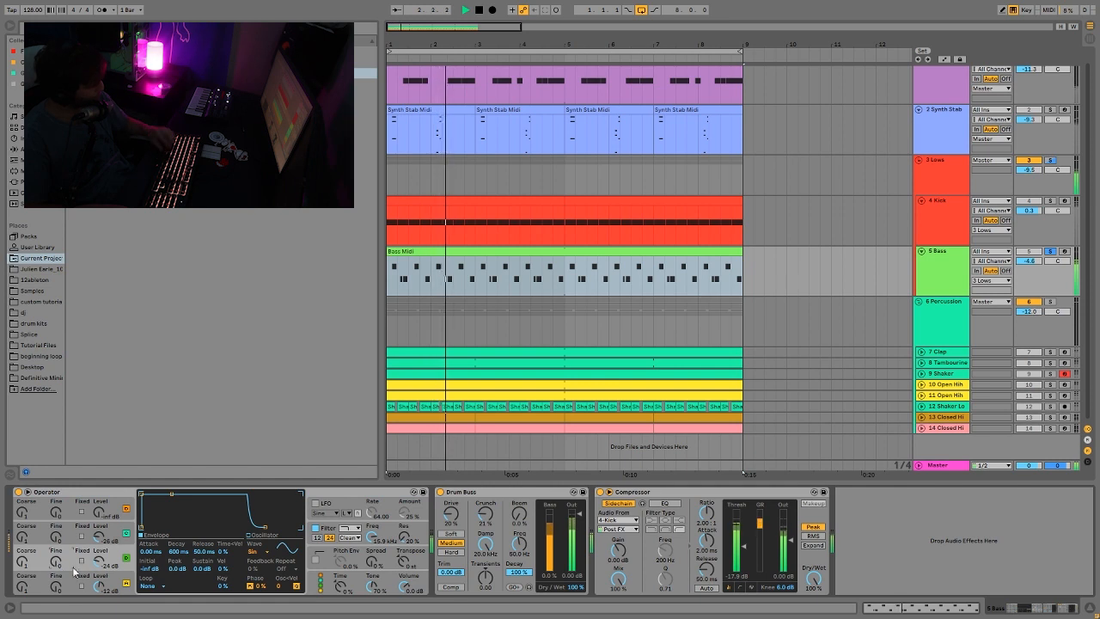
key("space")
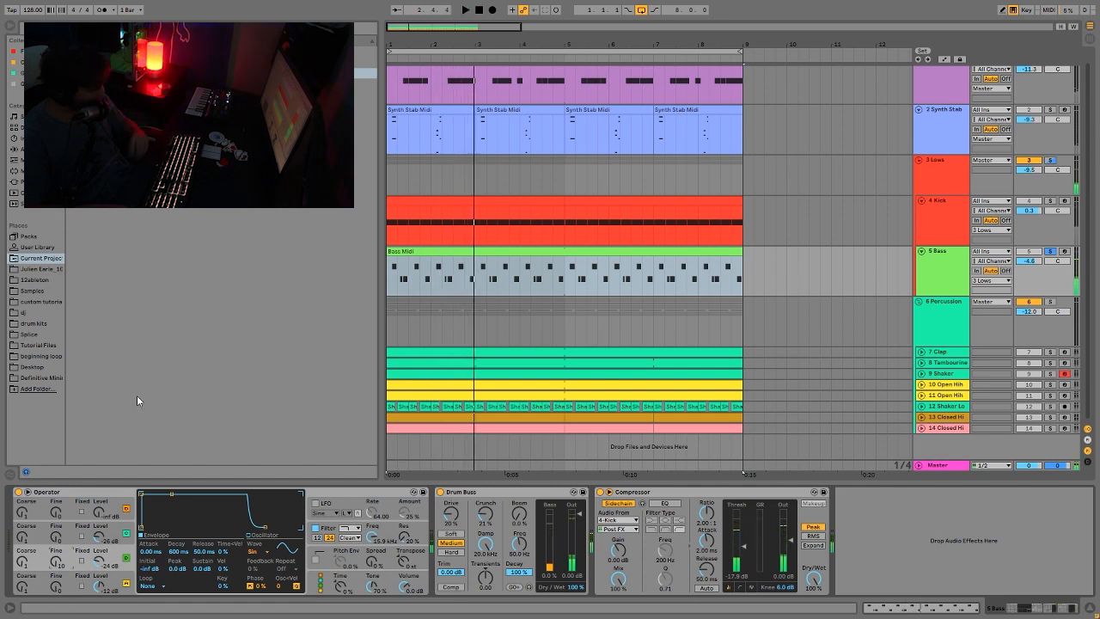
Step: Display Operator's filter settings and compare the bass with the filter Shaper off and with it restored to Soft
left_click(324, 527)
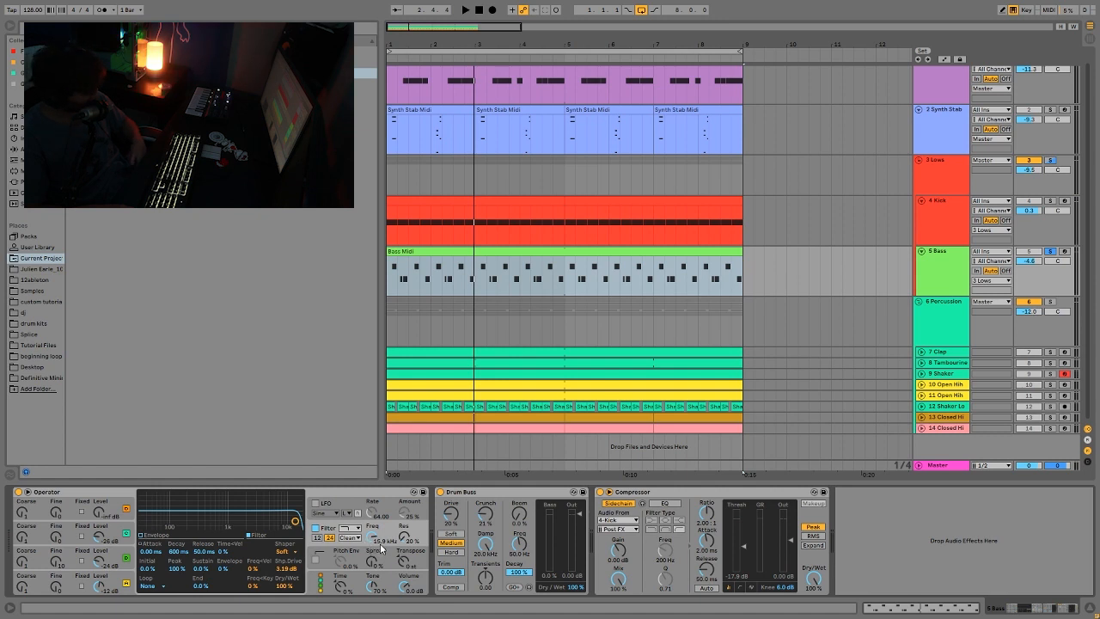
left_click(286, 551)
left_click(293, 516)
key("space")
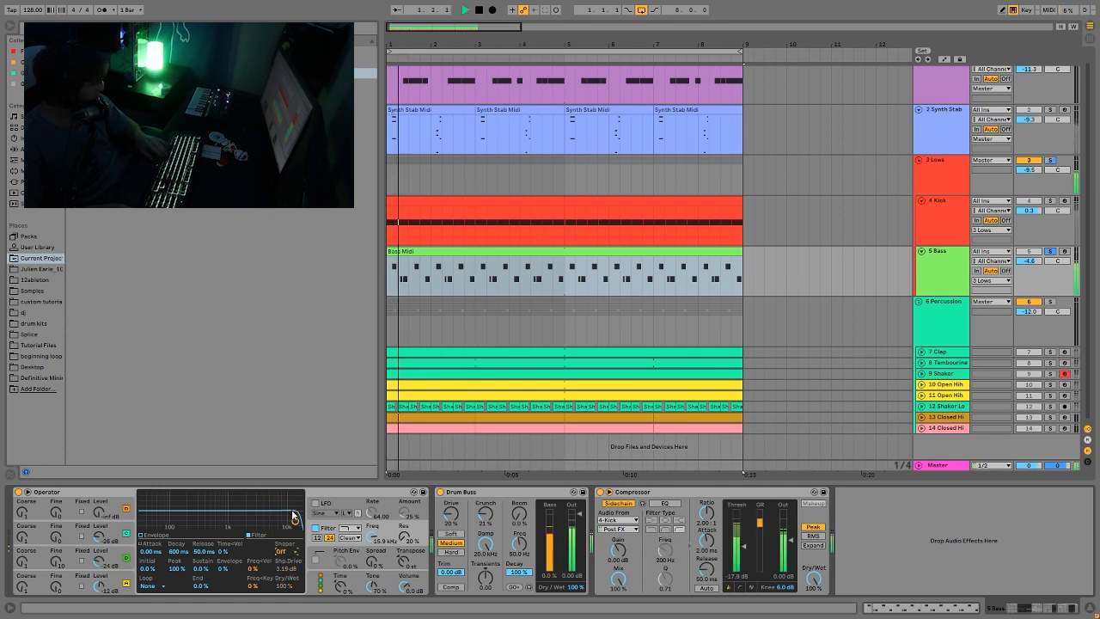
key("ctrl+z")
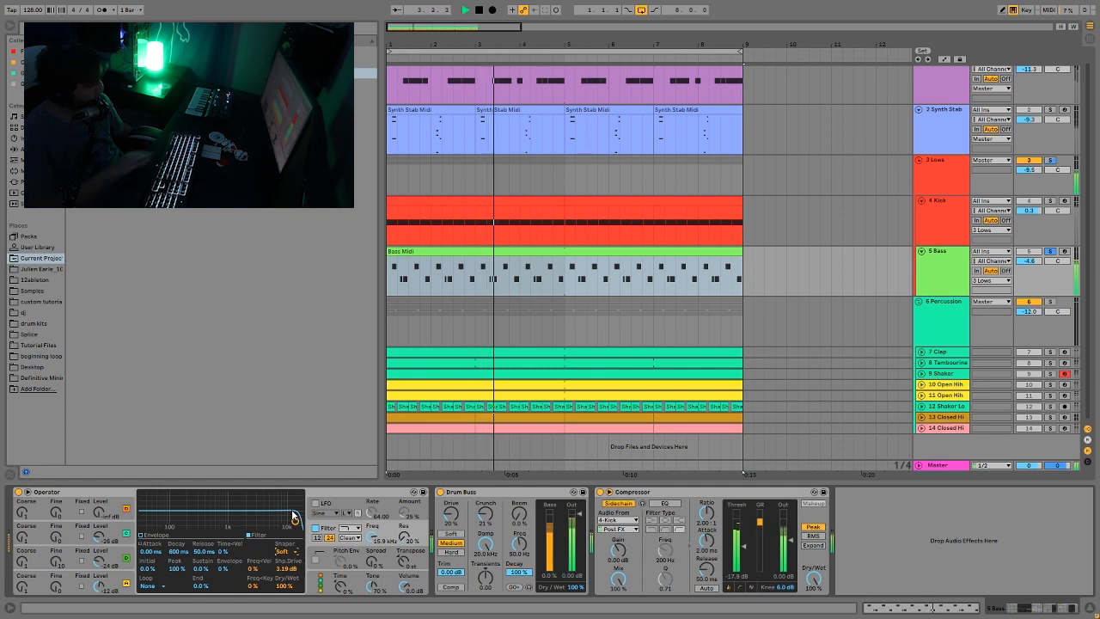
key("space")
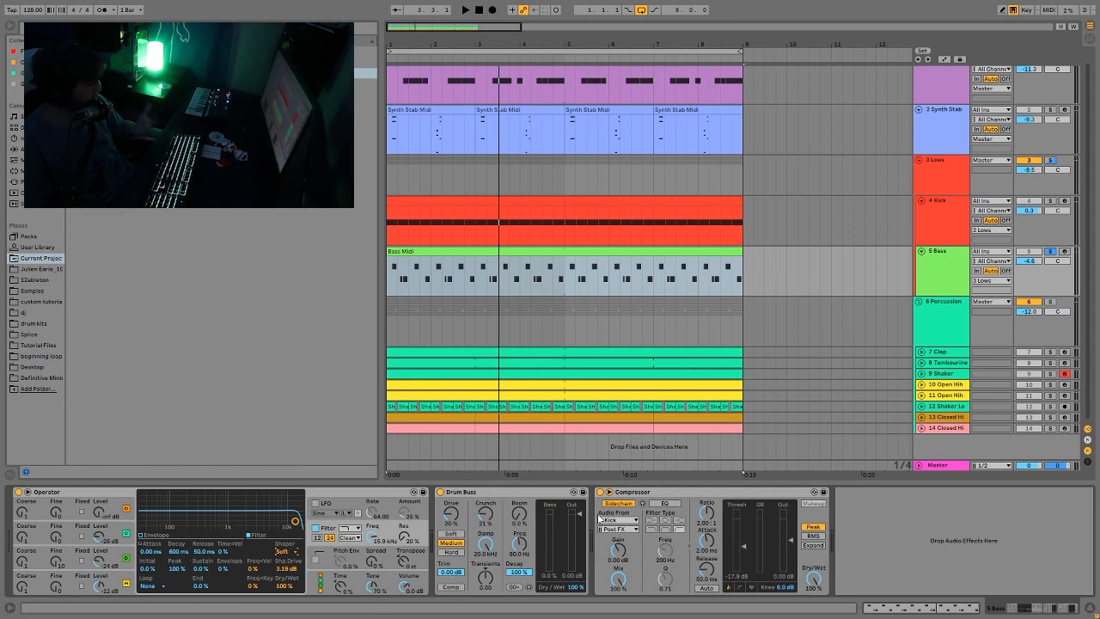
Step: Select the Bass track's sidechained Compressor, switch the solo to the Kick track, and play the kick alone
left_click(636, 495)
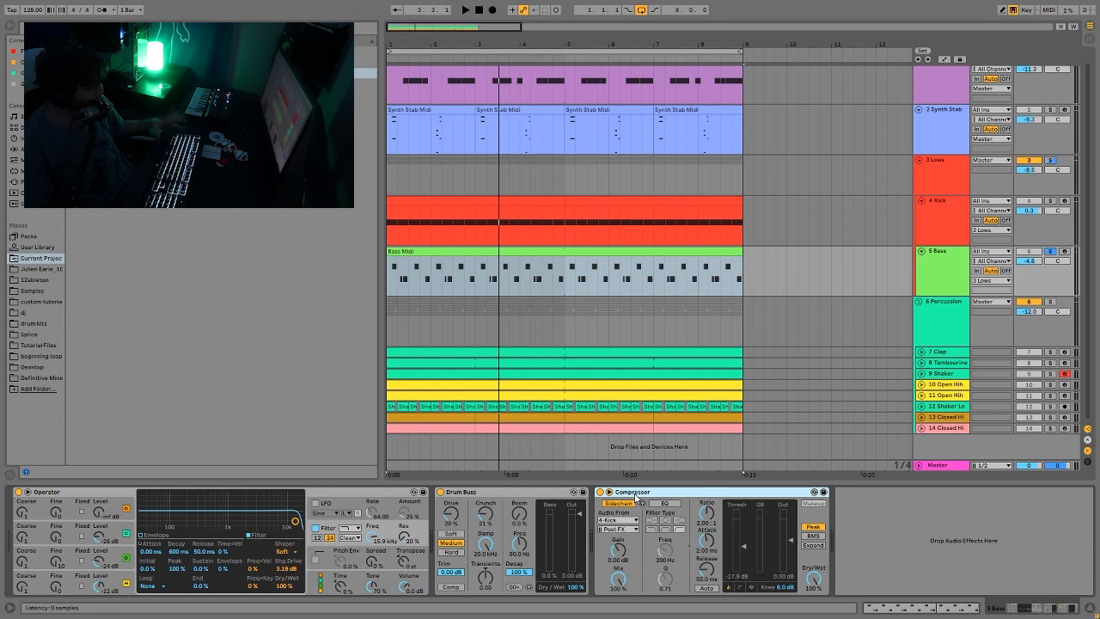
left_click(945, 240)
left_click(1049, 201)
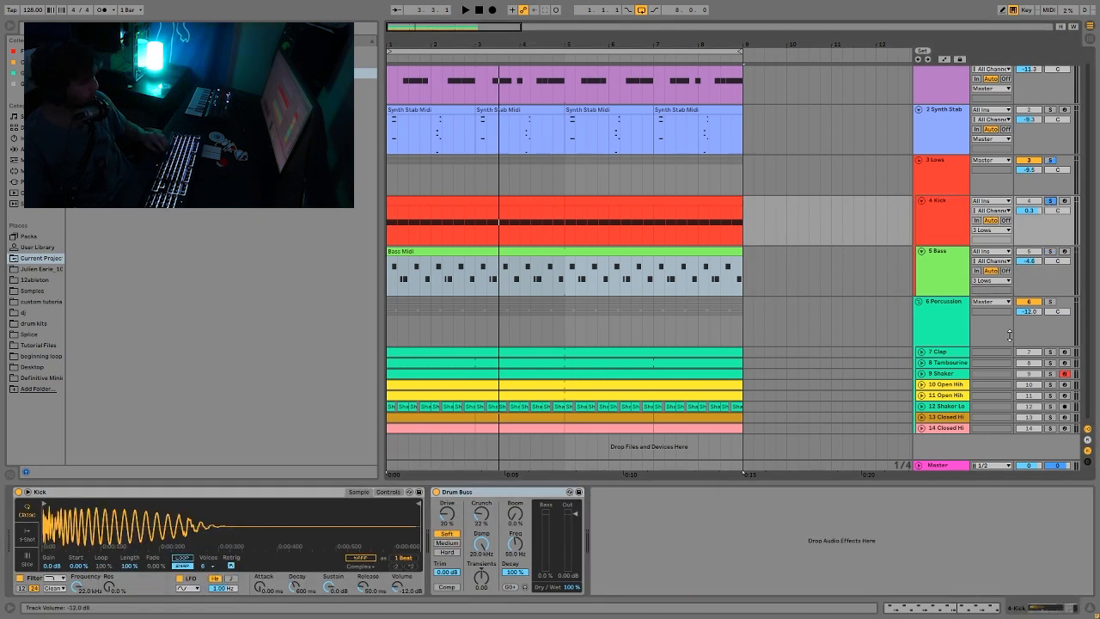
key("space")
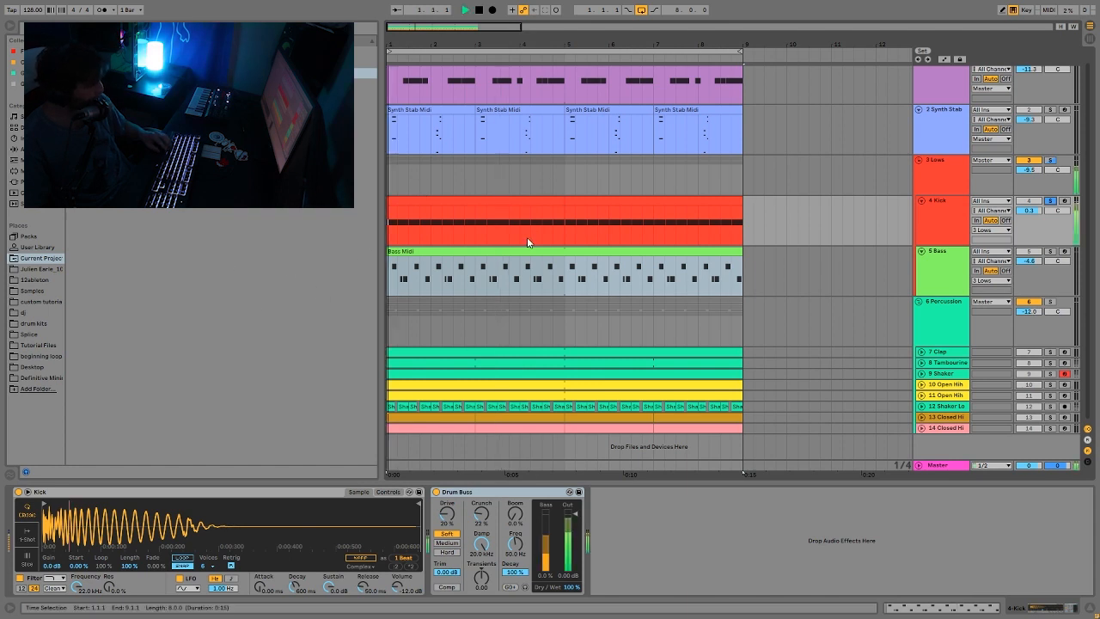
left_click(1051, 252, "ctrl")
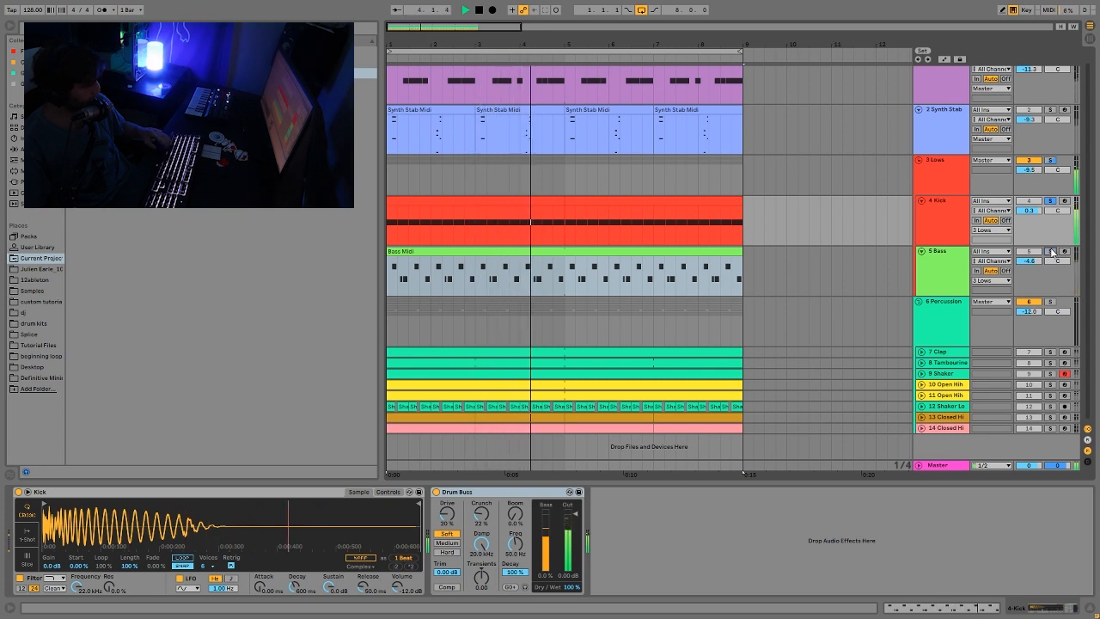
key("space")
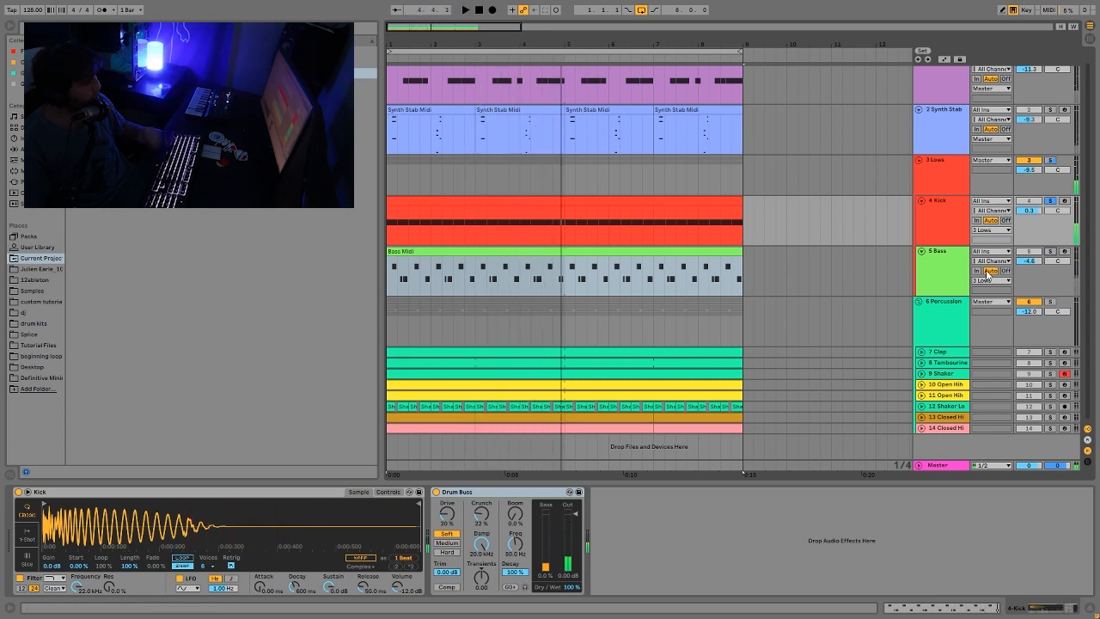
Step: Switch the solo back to the Bass track and play it alone to hear the sidechain ducking
left_click(961, 268)
left_click(1049, 255)
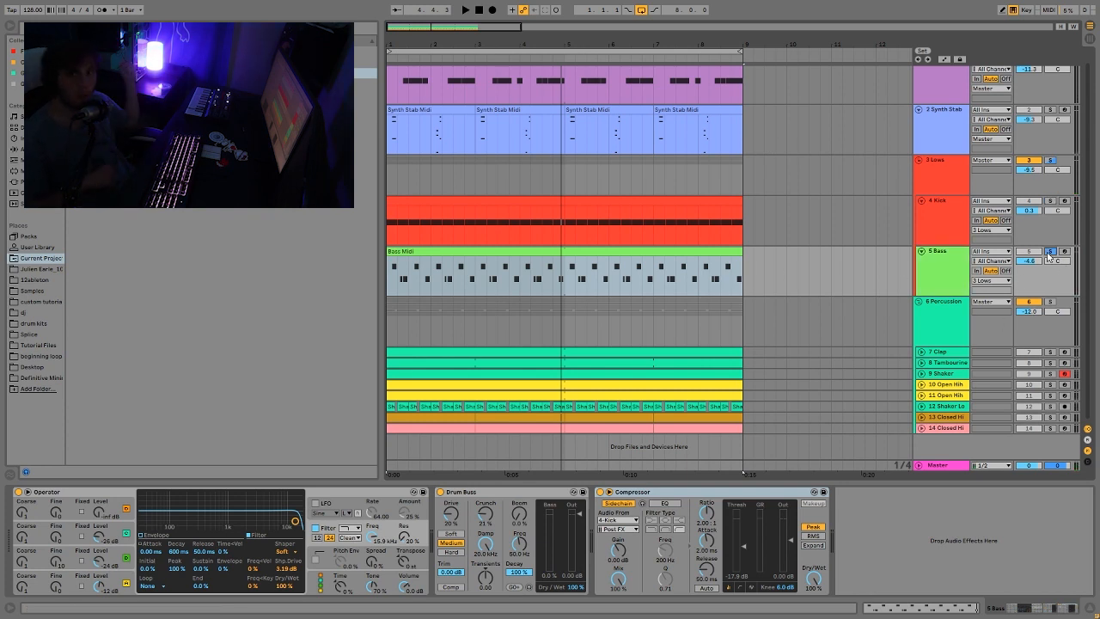
key("space")
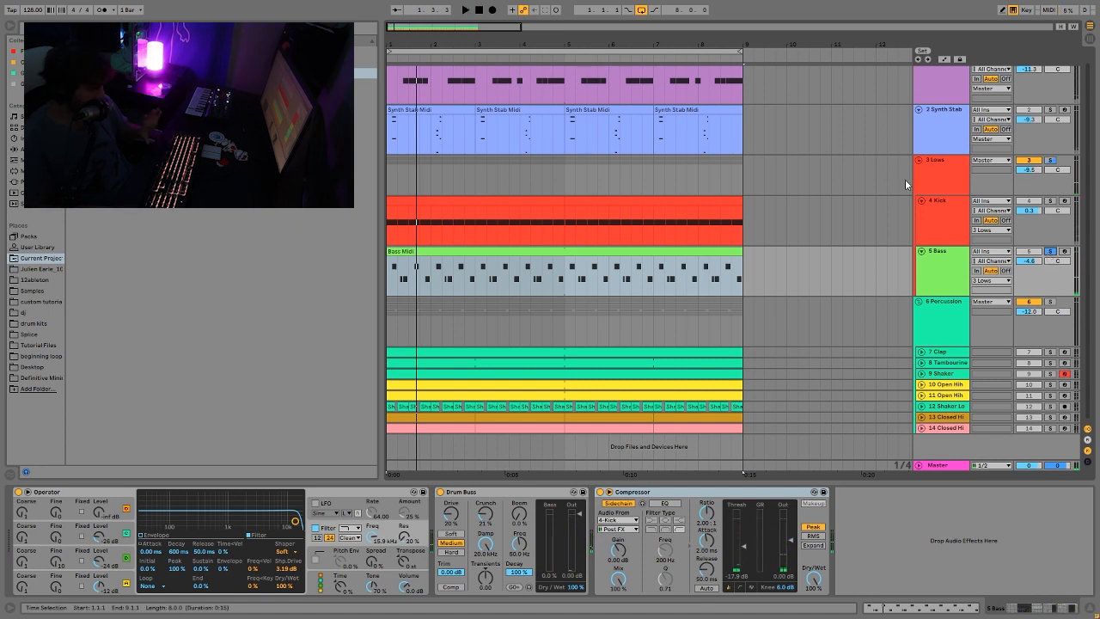
key("space")
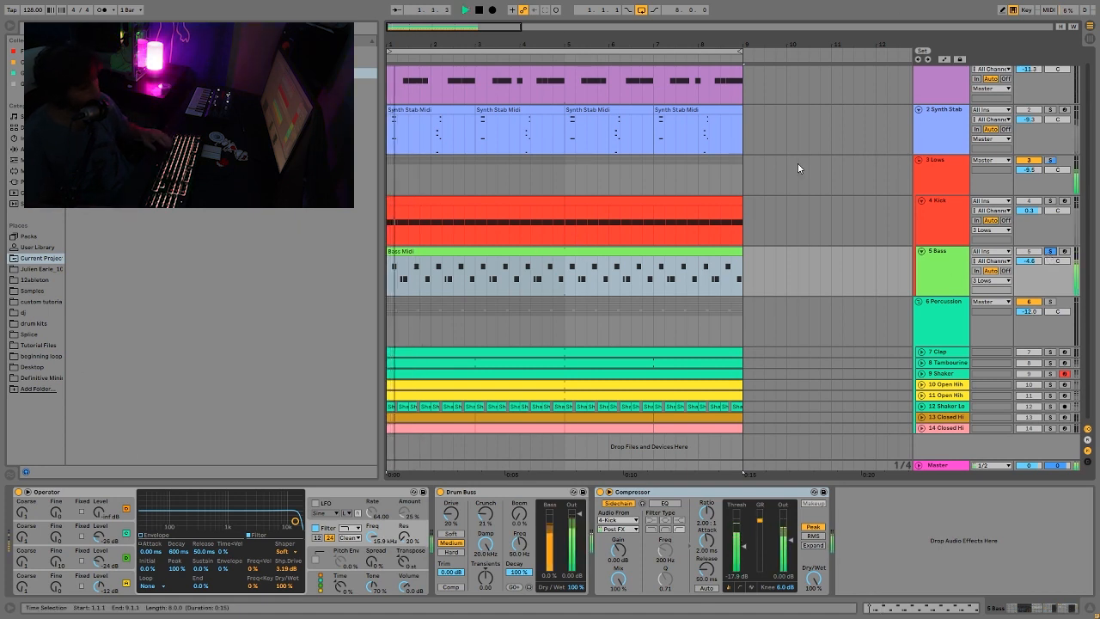
Step: Solo the Lows group instead of the Bass track and hear the kick and bass together through its Saturator
left_click(943, 180)
left_click(1050, 161)
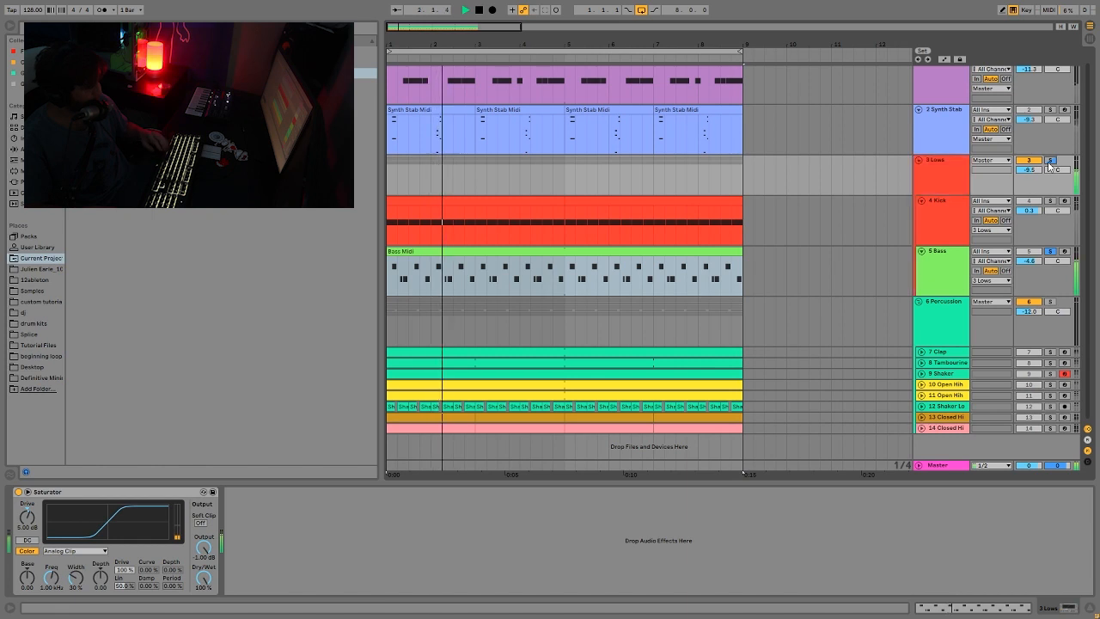
key("space")
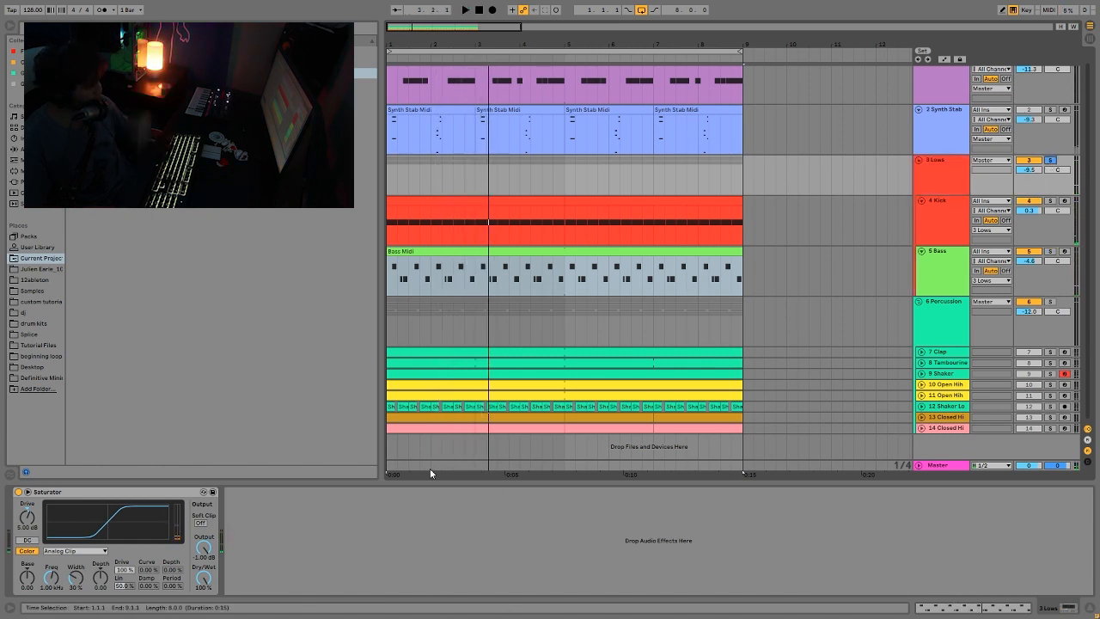
Step: Compare the Lows group with its Saturator bypassed and switched back on during playback
left_click(18, 493)
key("space")
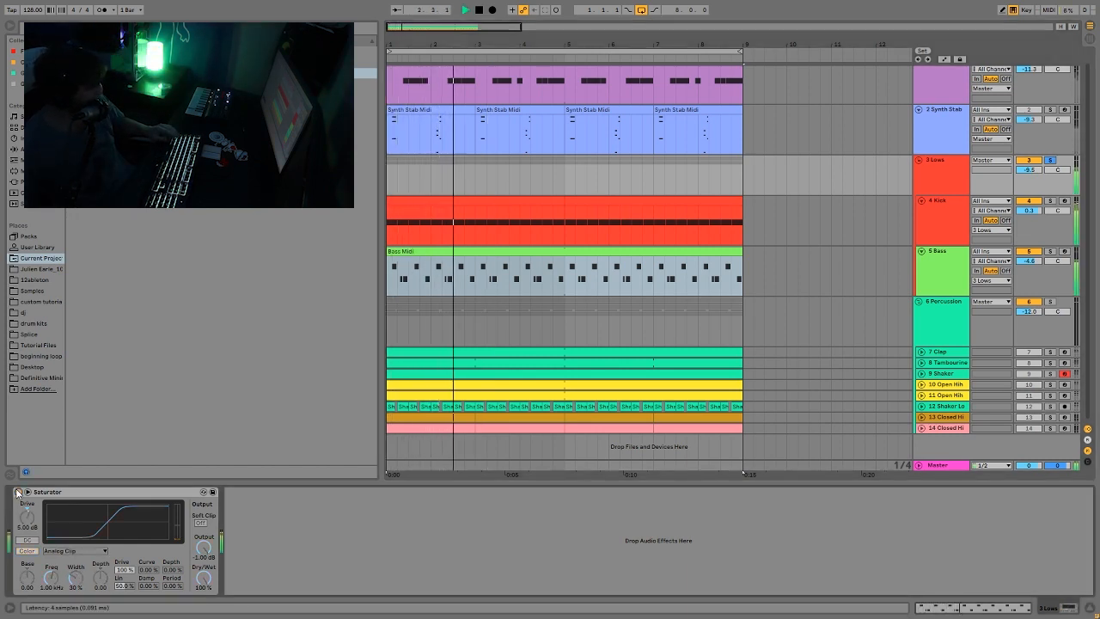
left_click(18, 493)
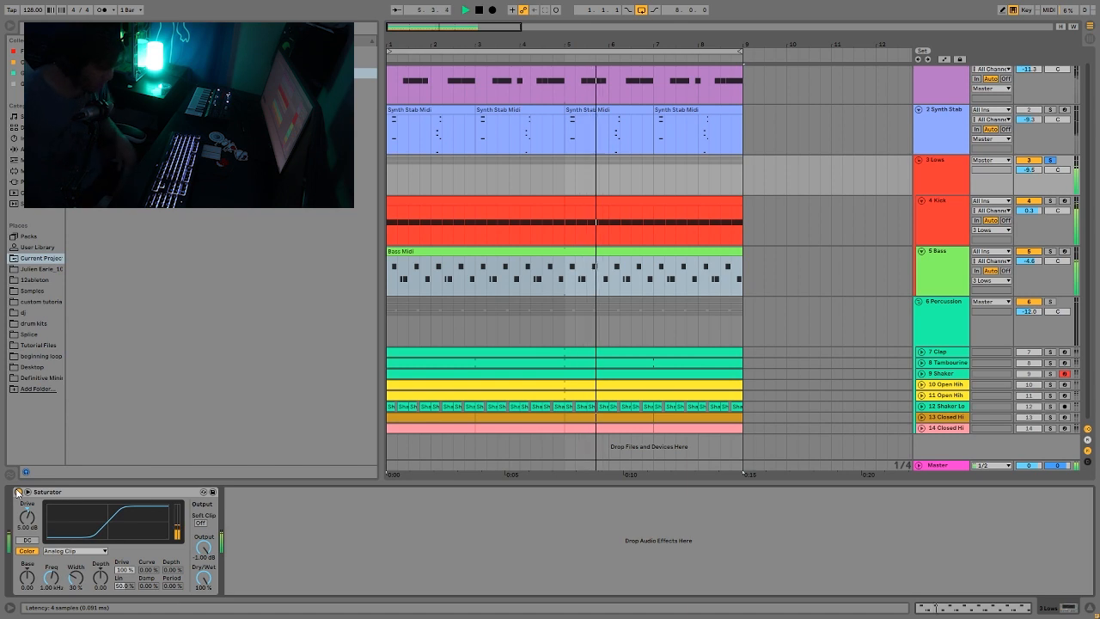
key("space")
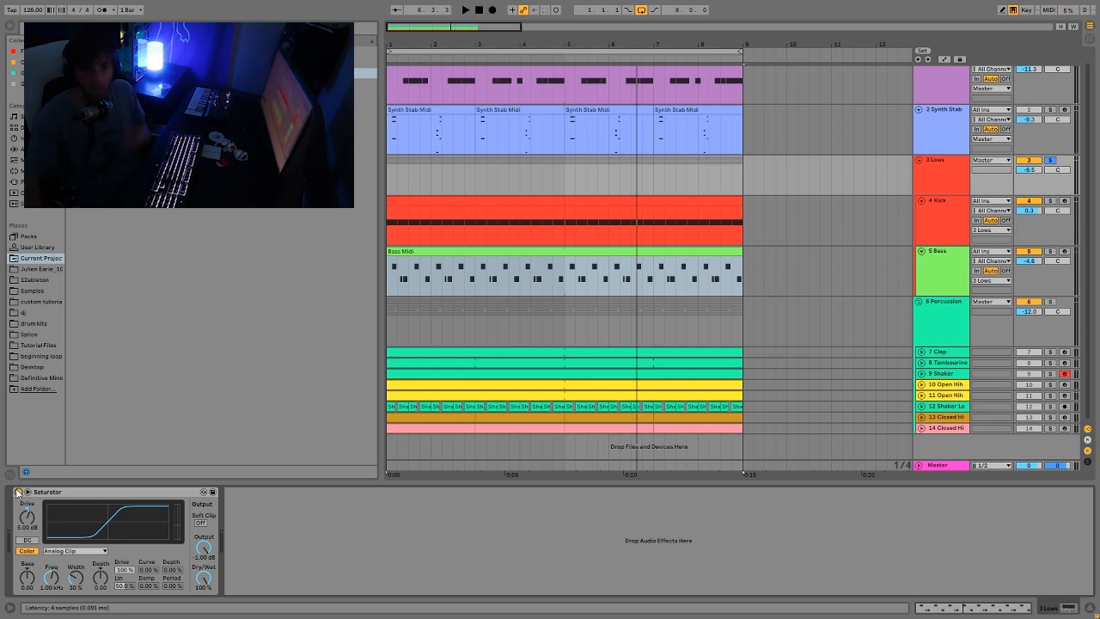
Step: Play the soloed Lows group several more times with the Saturator active
key("space")
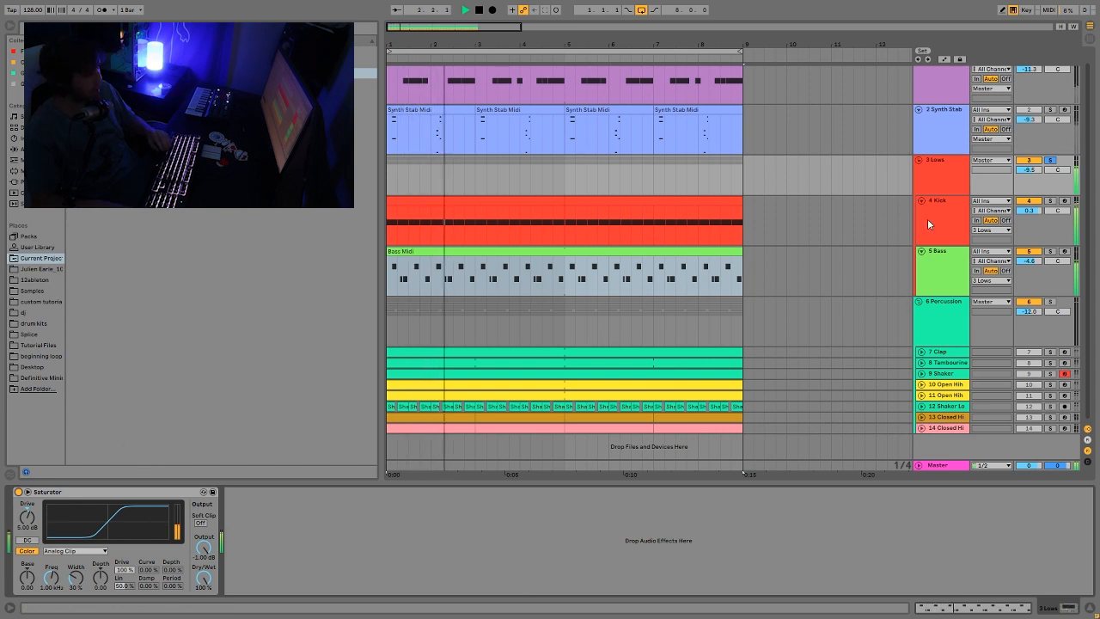
key("space")
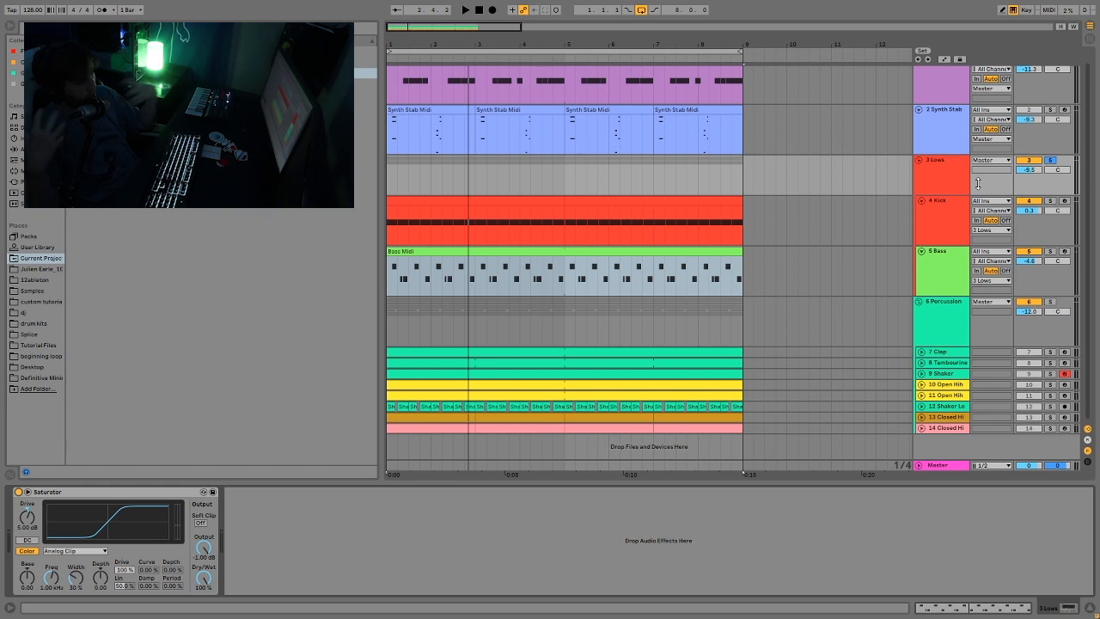
key("space")
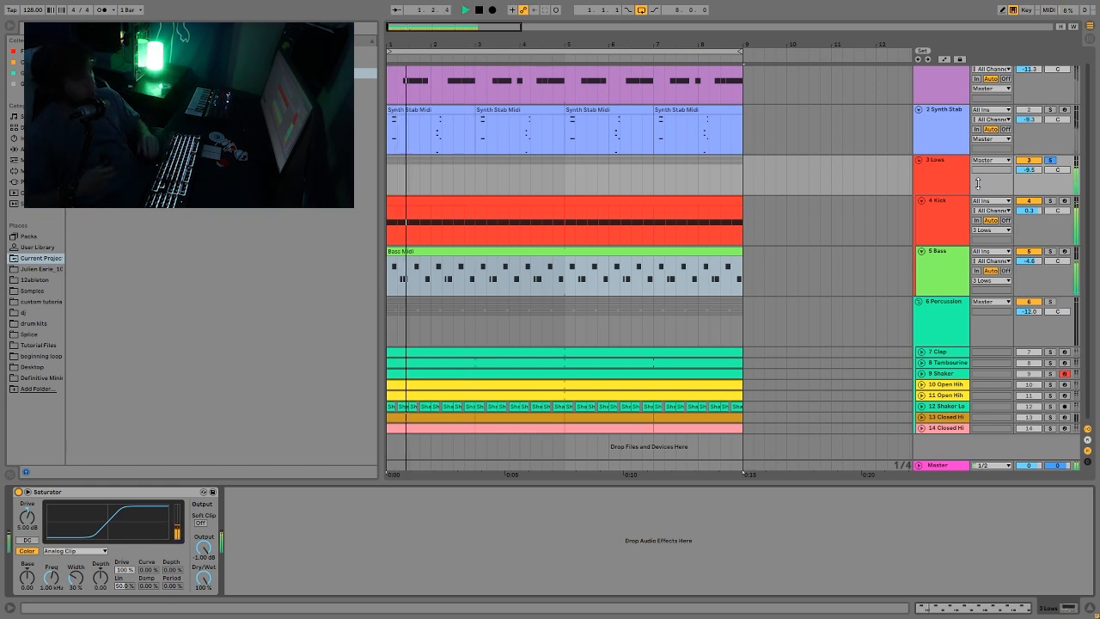
key("space")
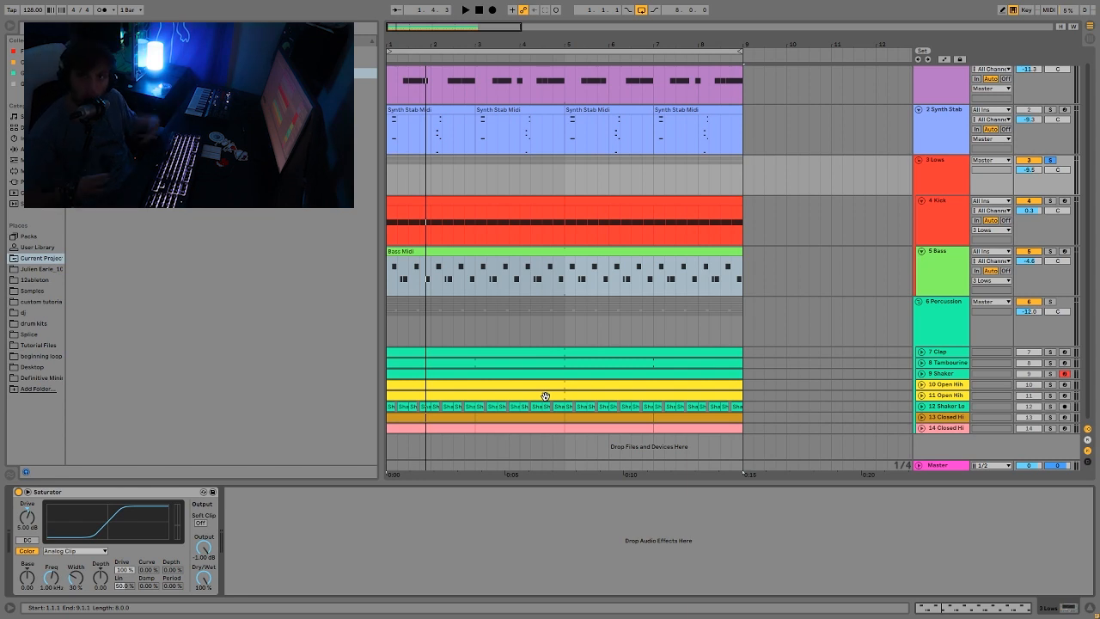
key("space")
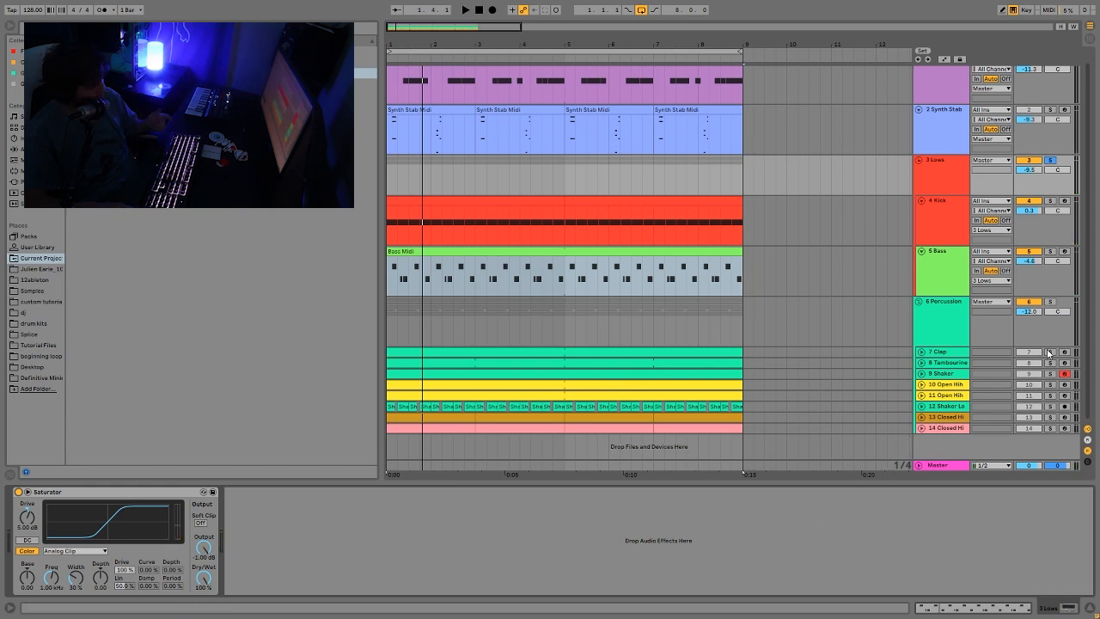
Step: Select all percussion tracks from Clap to the last Closed Hihat and unfold them to show their clips
left_click(949, 353)
left_click(948, 428, "shift")
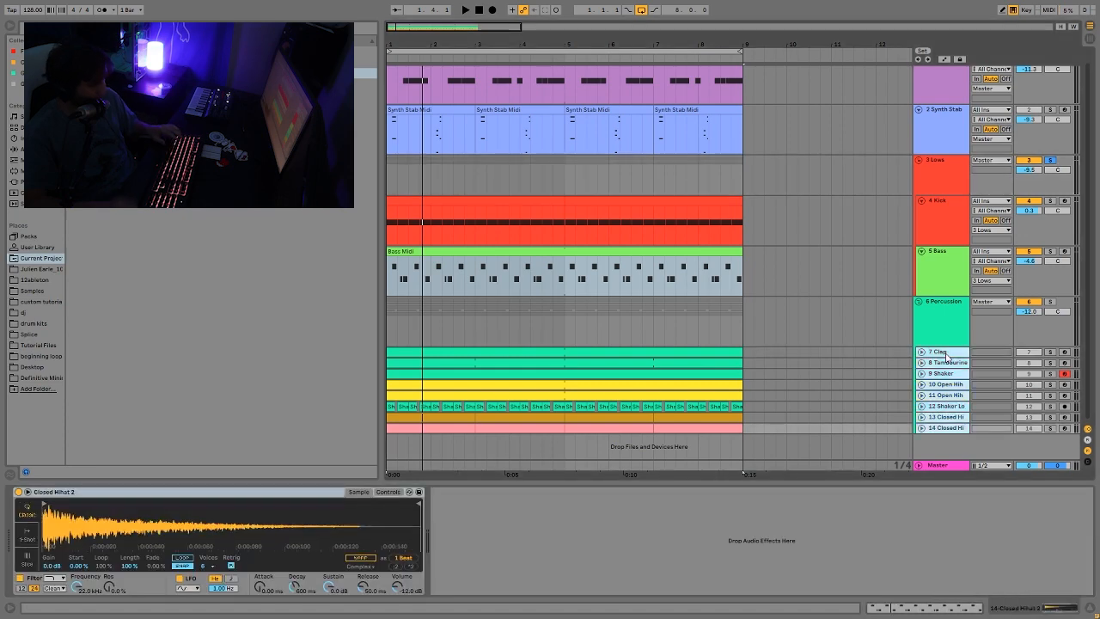
key("u")
scroll(900, 305, "up", 5)
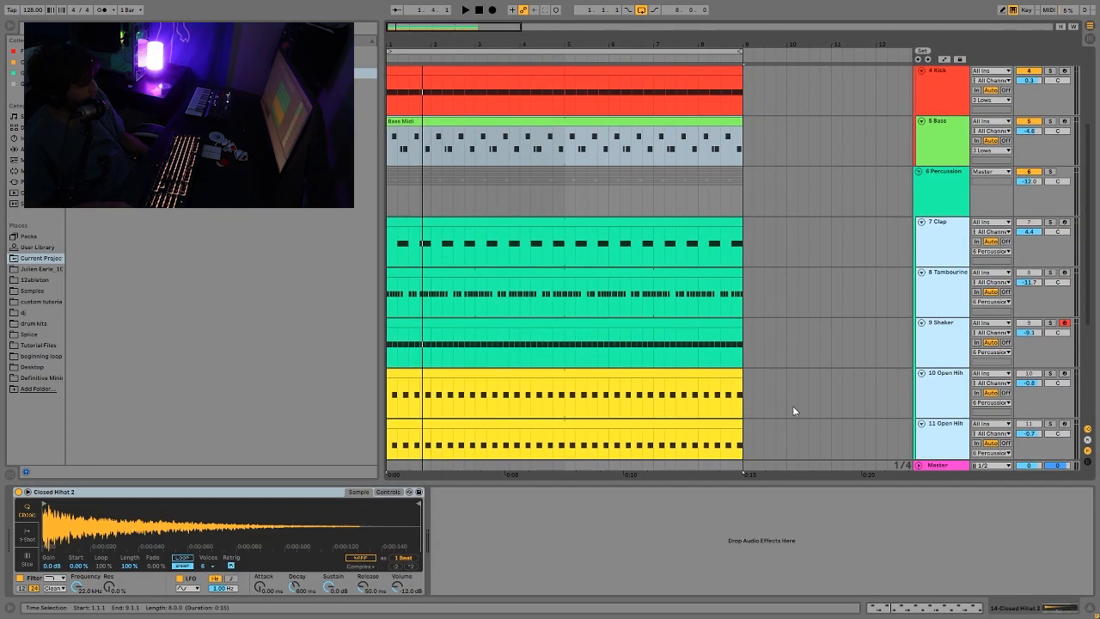
Step: Select only the Clap track and solo it
left_click(852, 226)
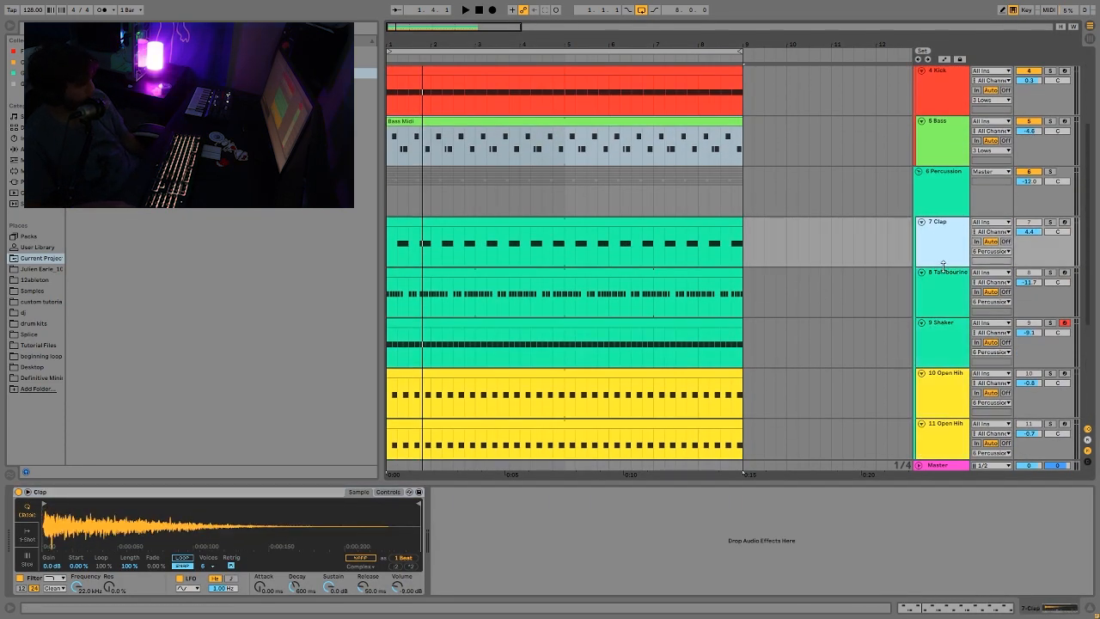
scroll(928, 206, "down", 2)
left_click(1050, 164)
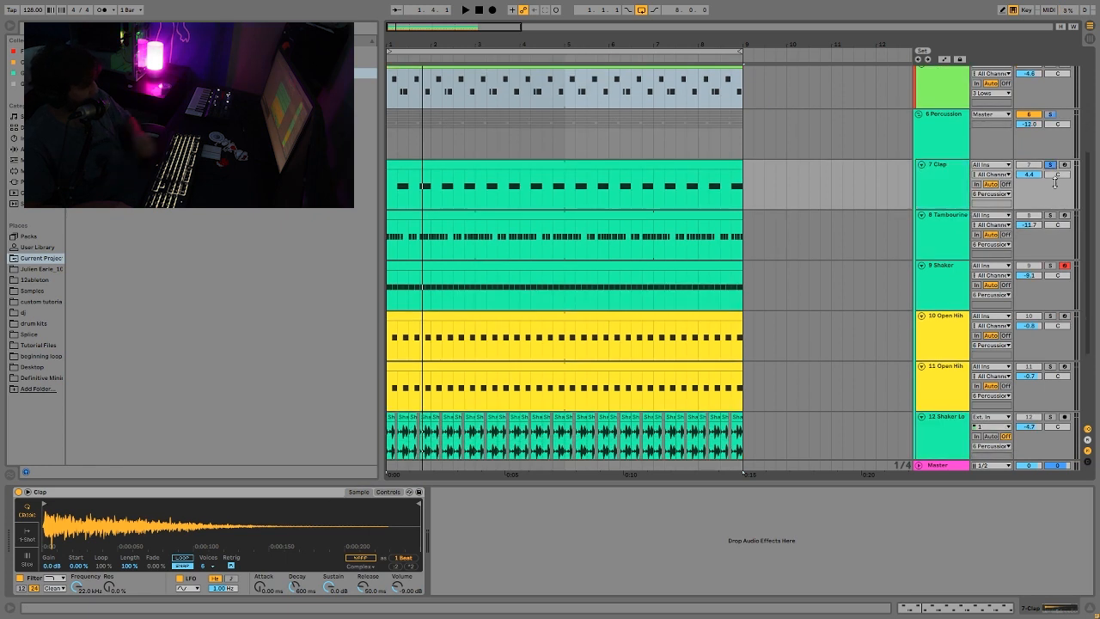
Step: Play the Clap track soloed and against the full loop, switching its solo off and back on
key("space")
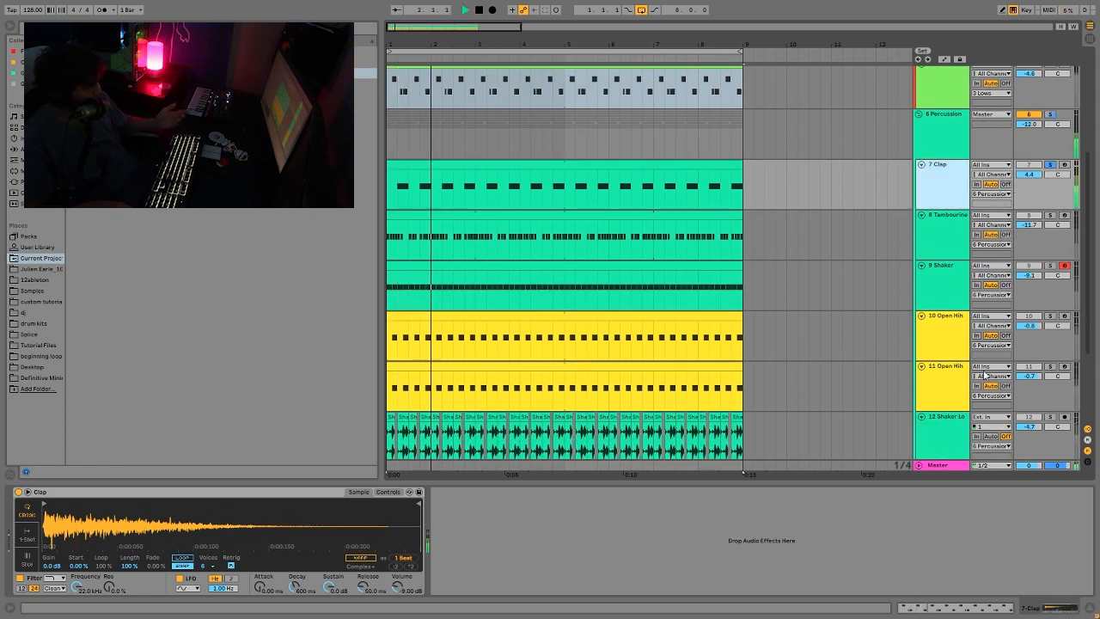
key("space")
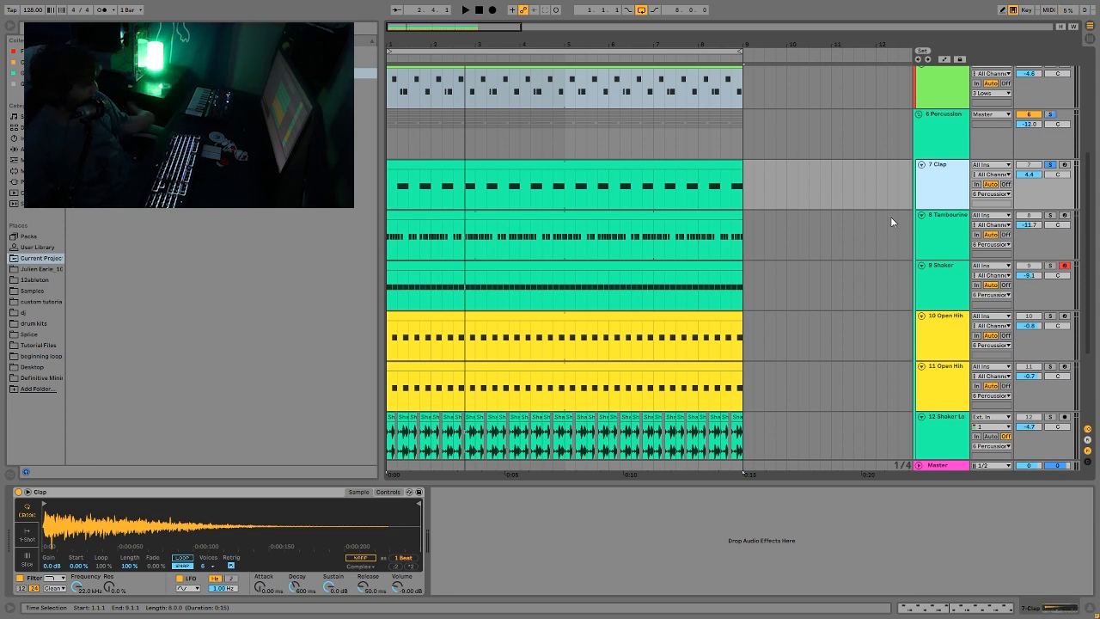
key("space")
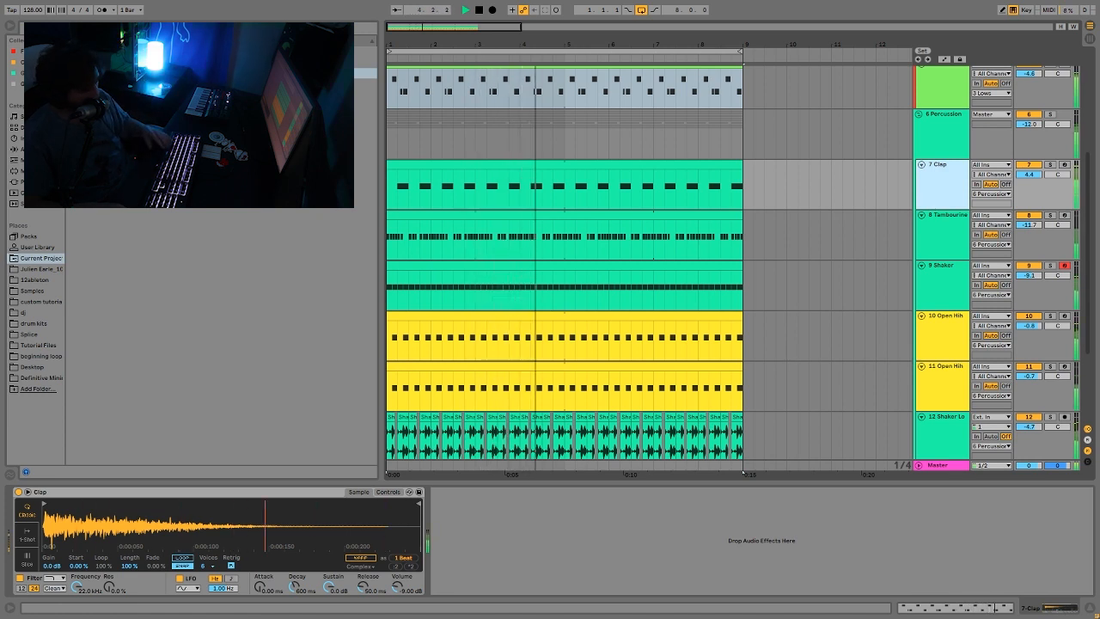
left_click(1054, 167)
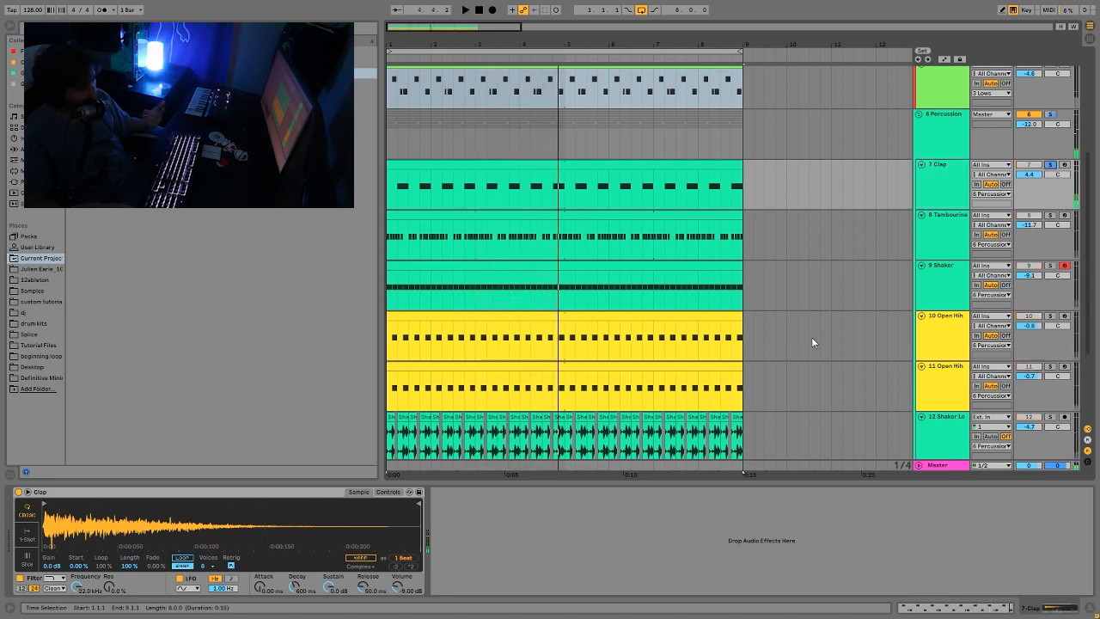
left_click(941, 170)
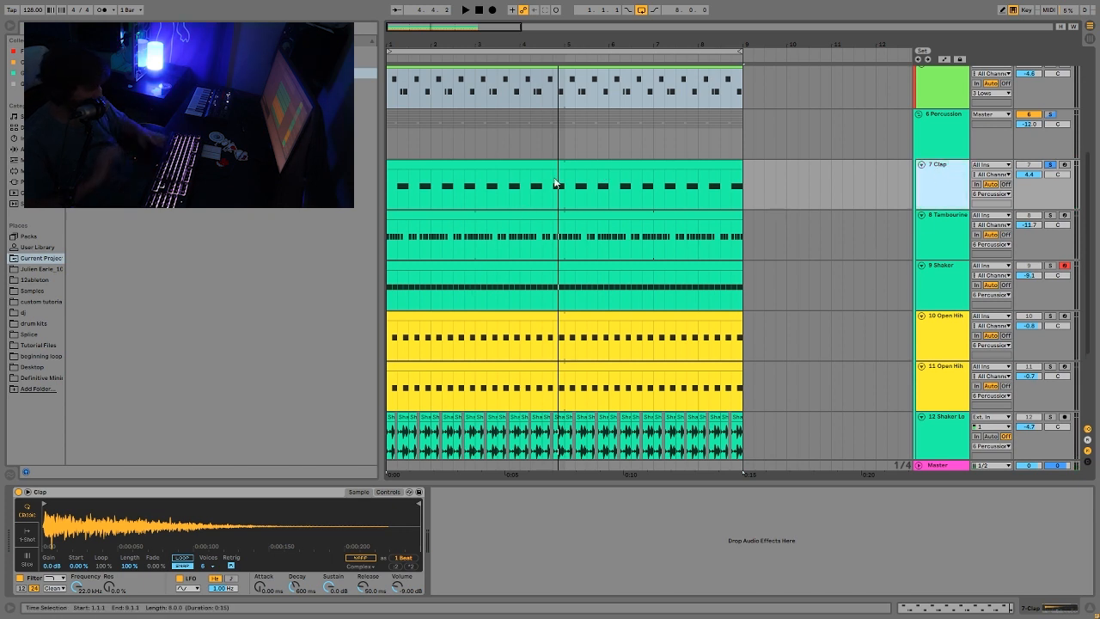
key("space")
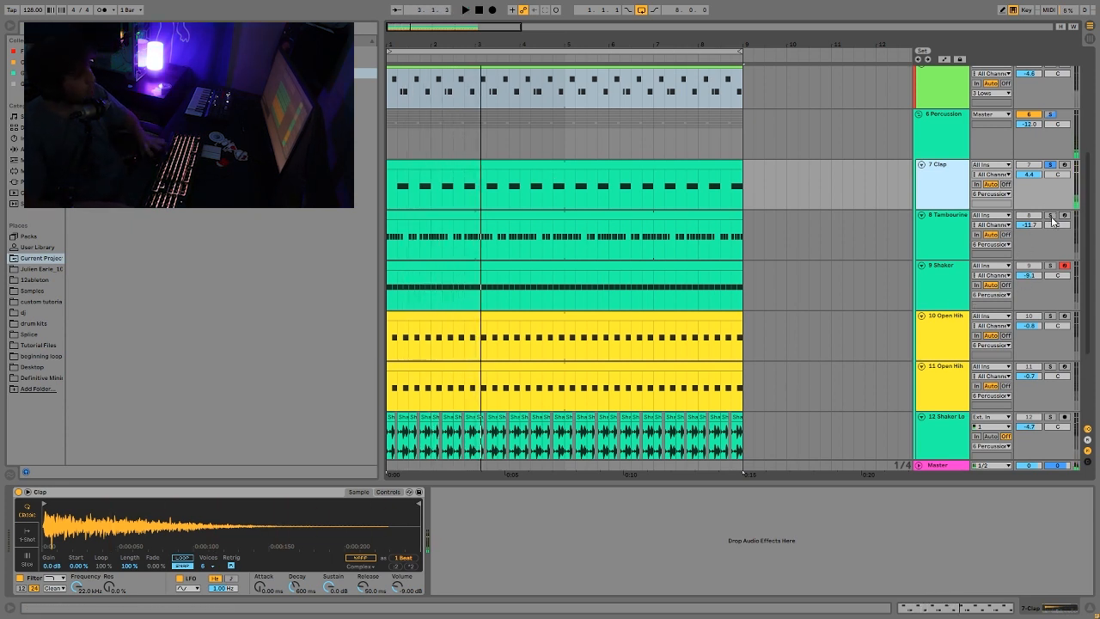
Step: Solo the Tambourine and Shaker tracks together, play them, and show the Shaker's sample
left_click(1053, 216)
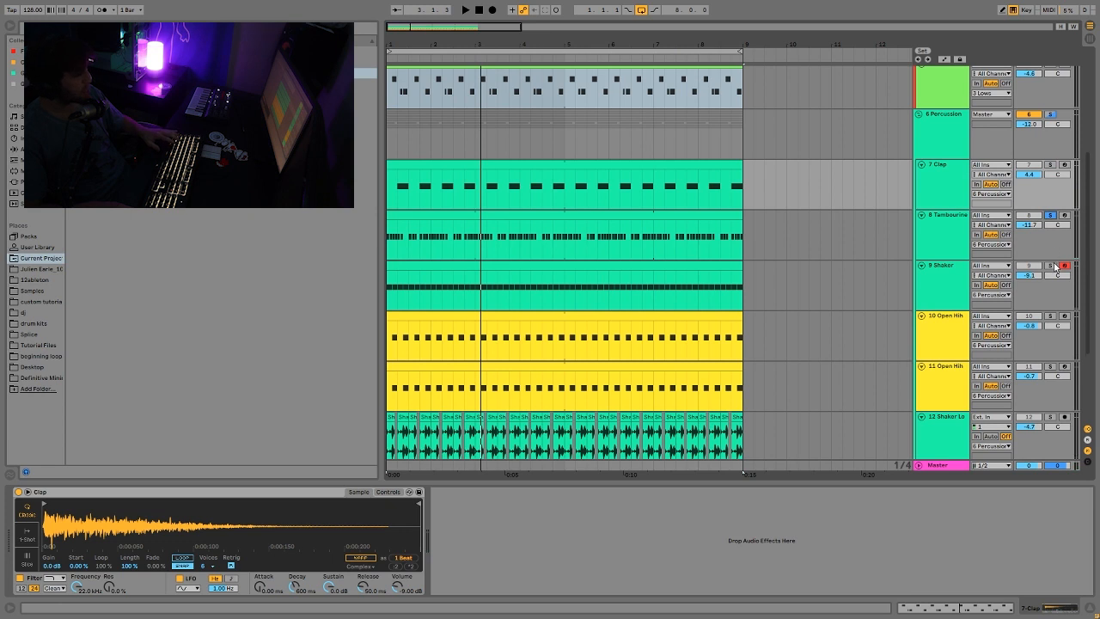
left_click(1050, 266, "ctrl")
key("space")
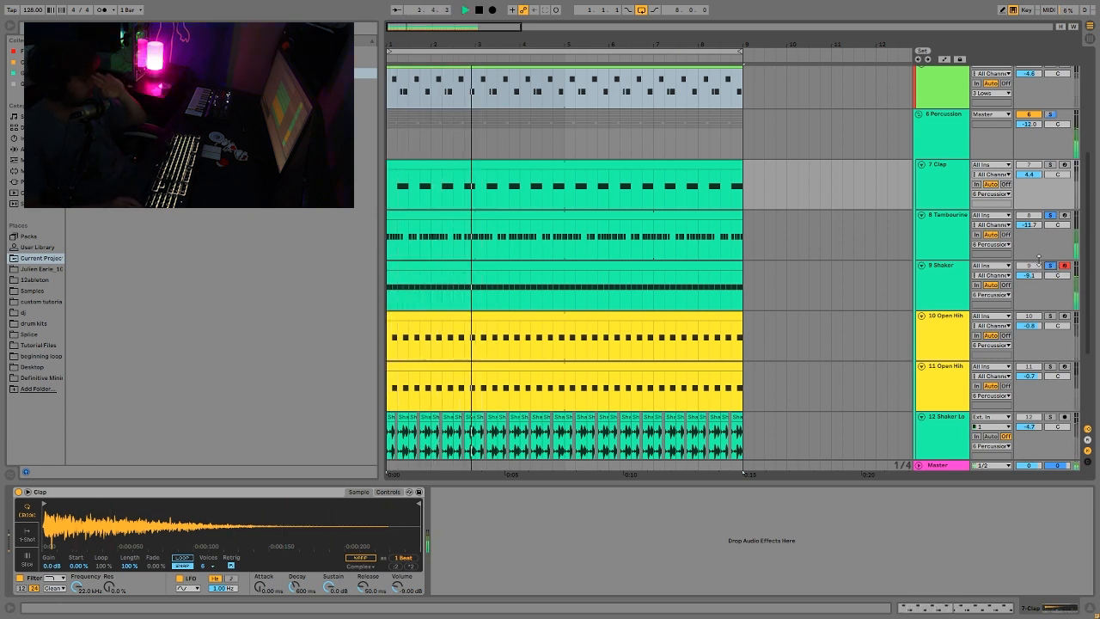
key("space")
left_click(869, 273)
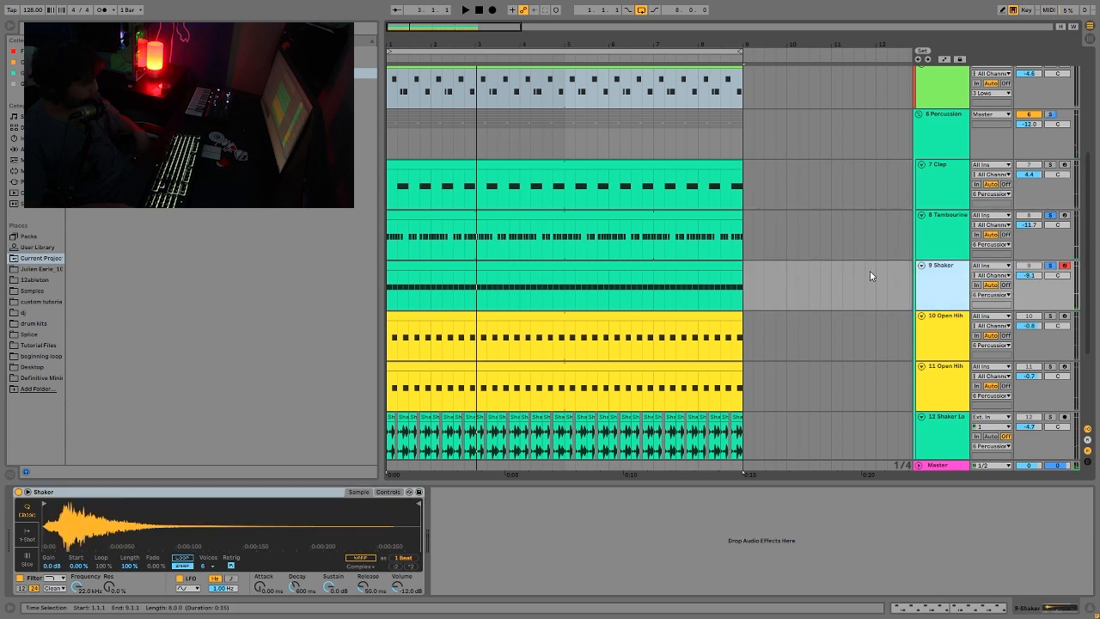
Step: Take the Shaker out of solo, show the Tambourine's sample, and play the Tambourine alone
left_click(1050, 266)
left_click(865, 238)
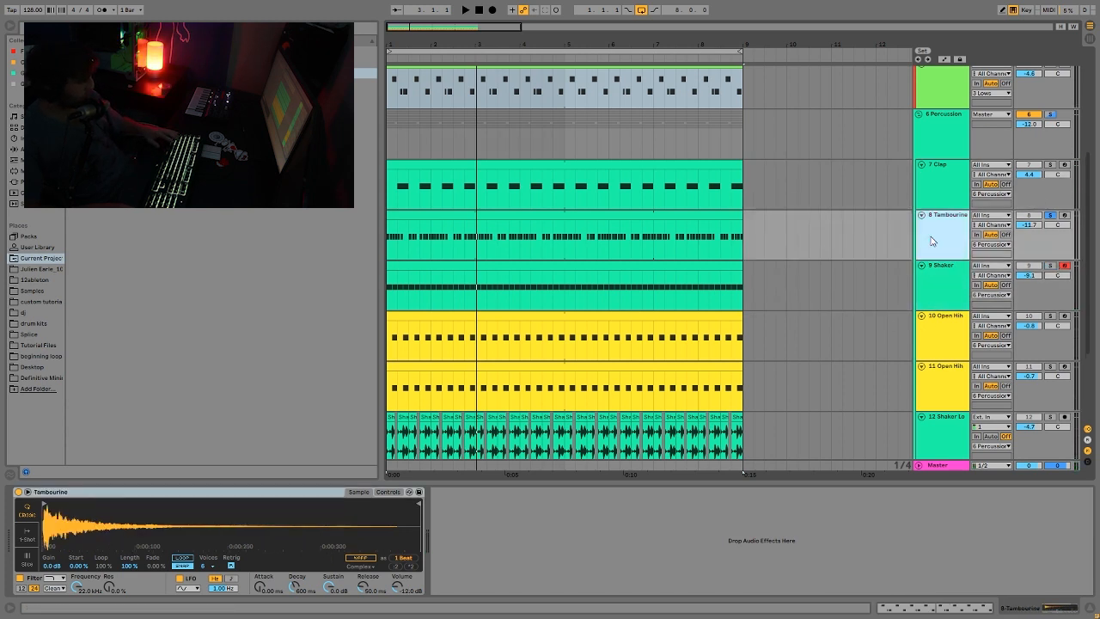
key("space")
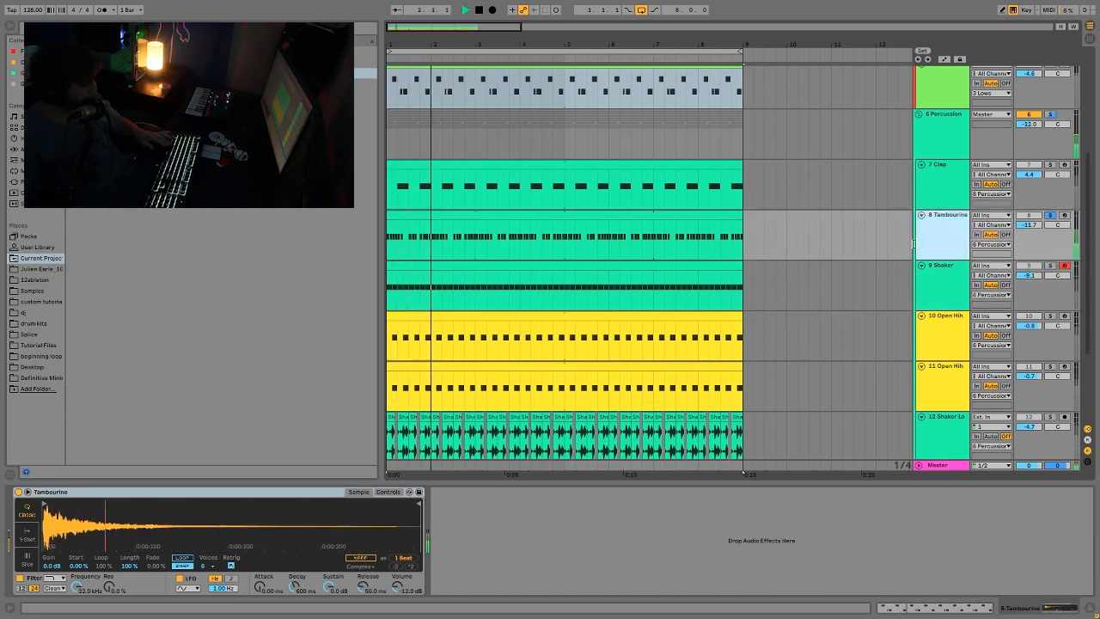
key("space")
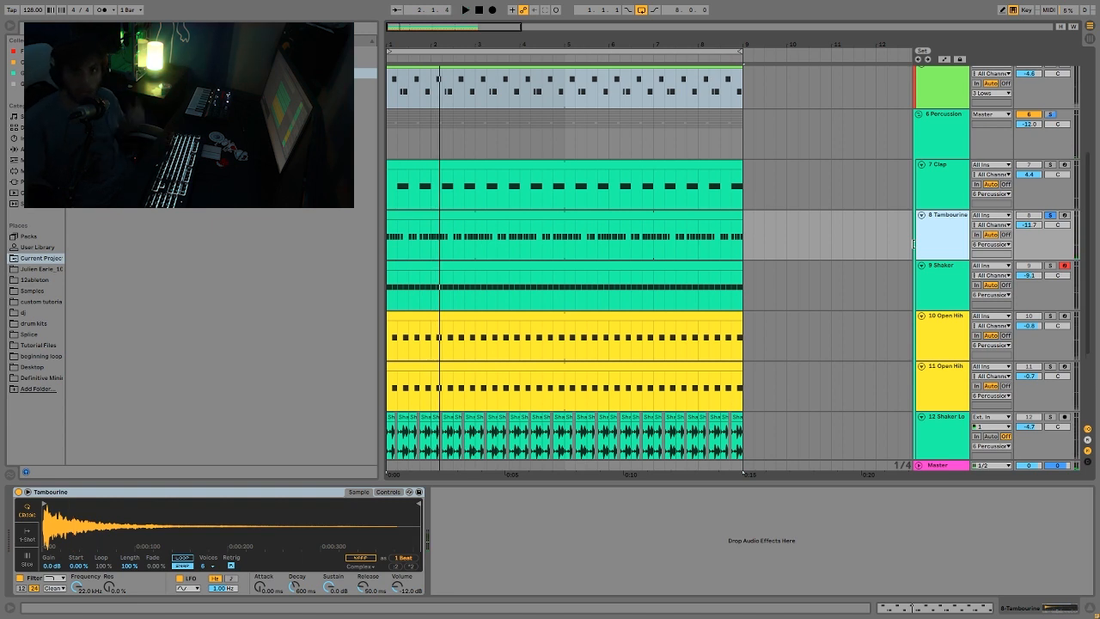
key("space")
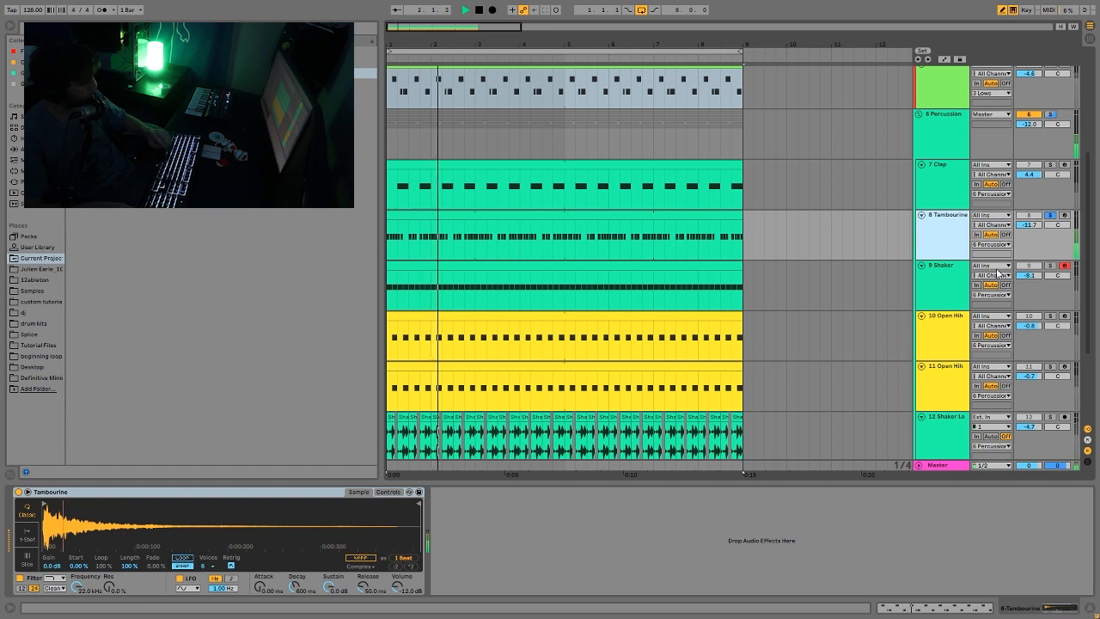
key("space")
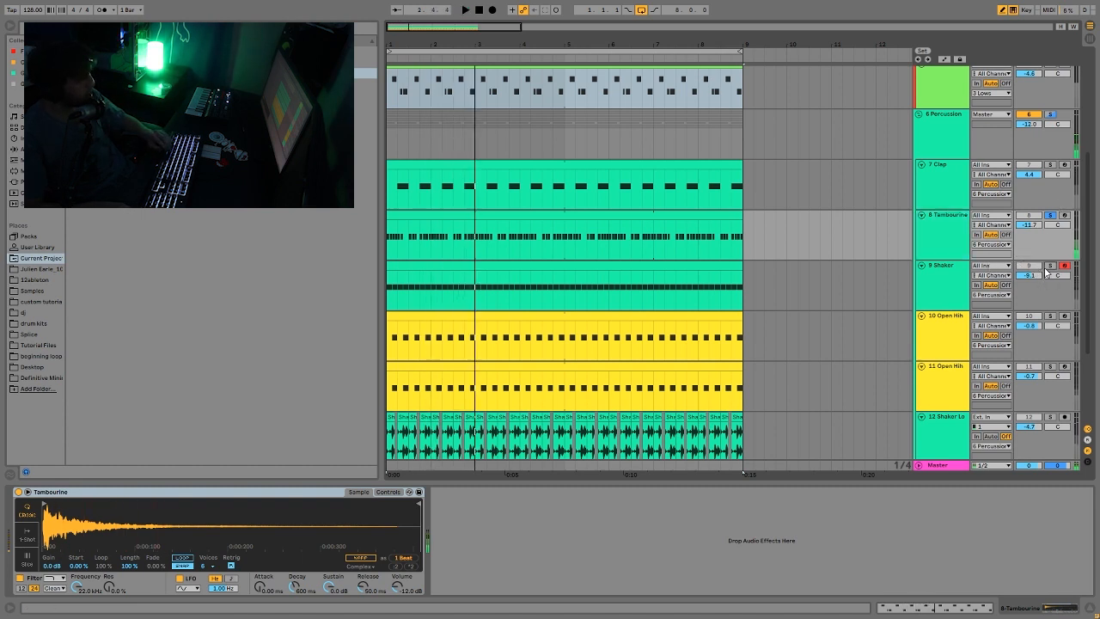
Step: Show the Shaker's sample and play it soloed, and again in the full loop with all solos cleared
left_click(925, 298)
left_click(678, 263)
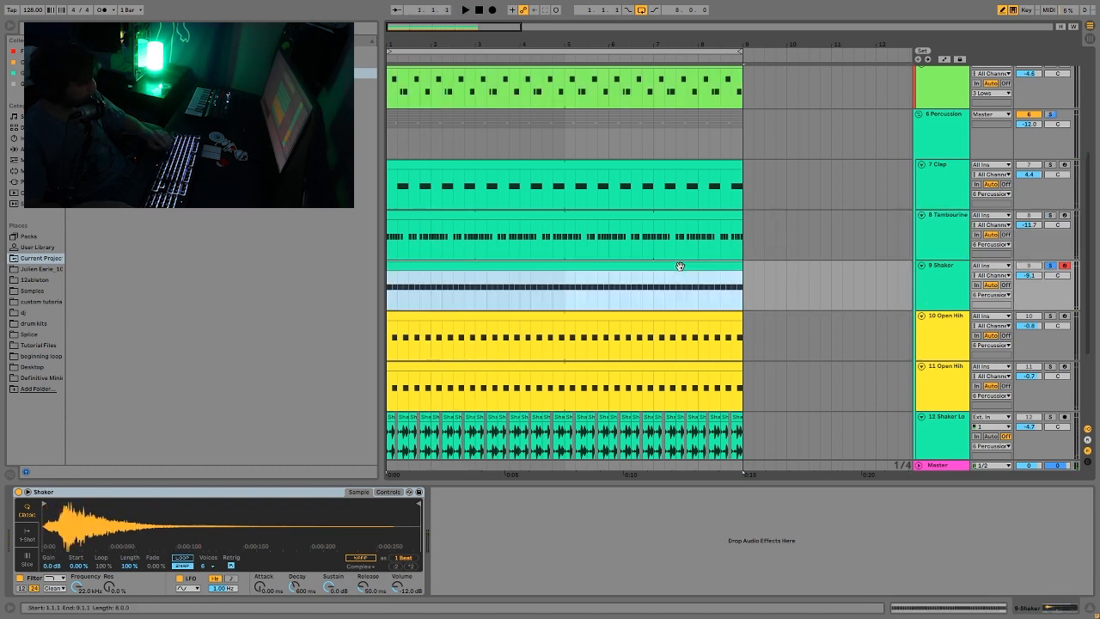
key("space")
left_click(1053, 216)
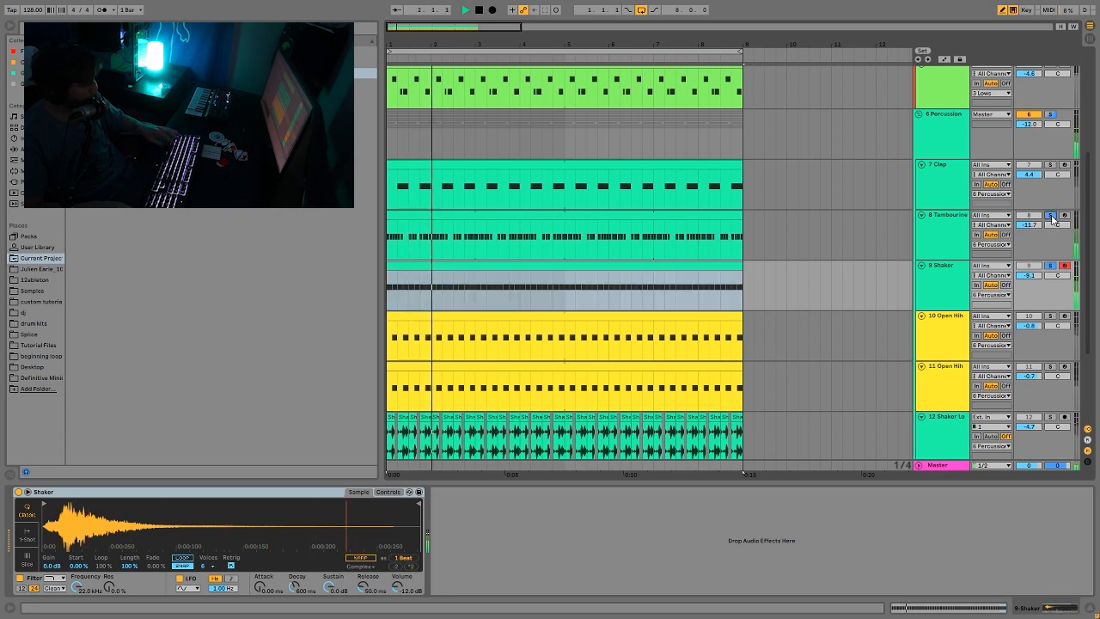
key("space")
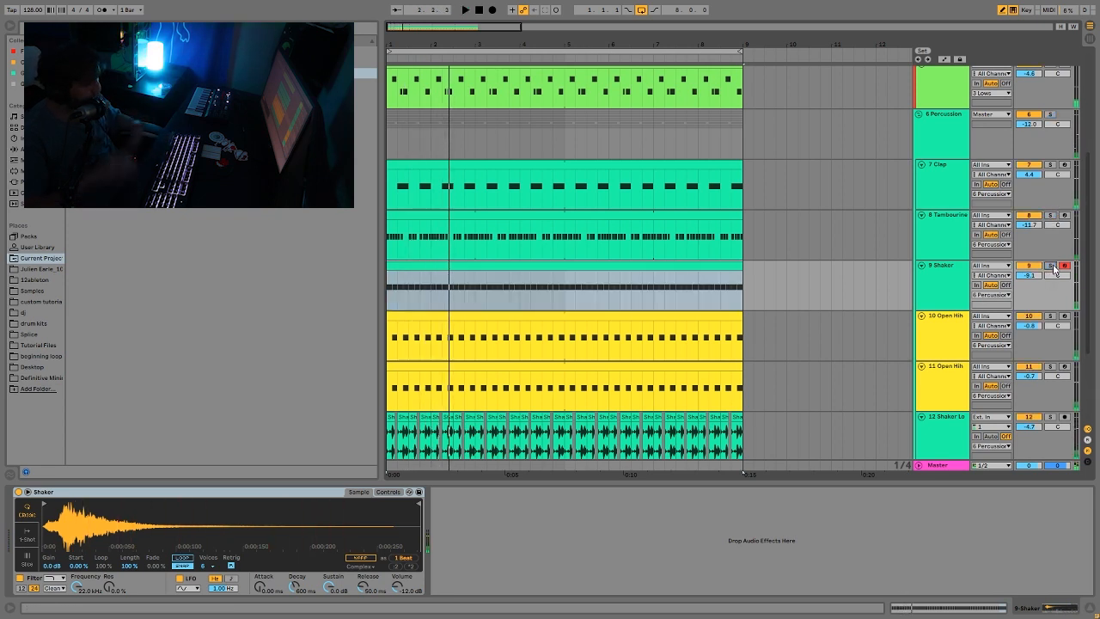
key("space")
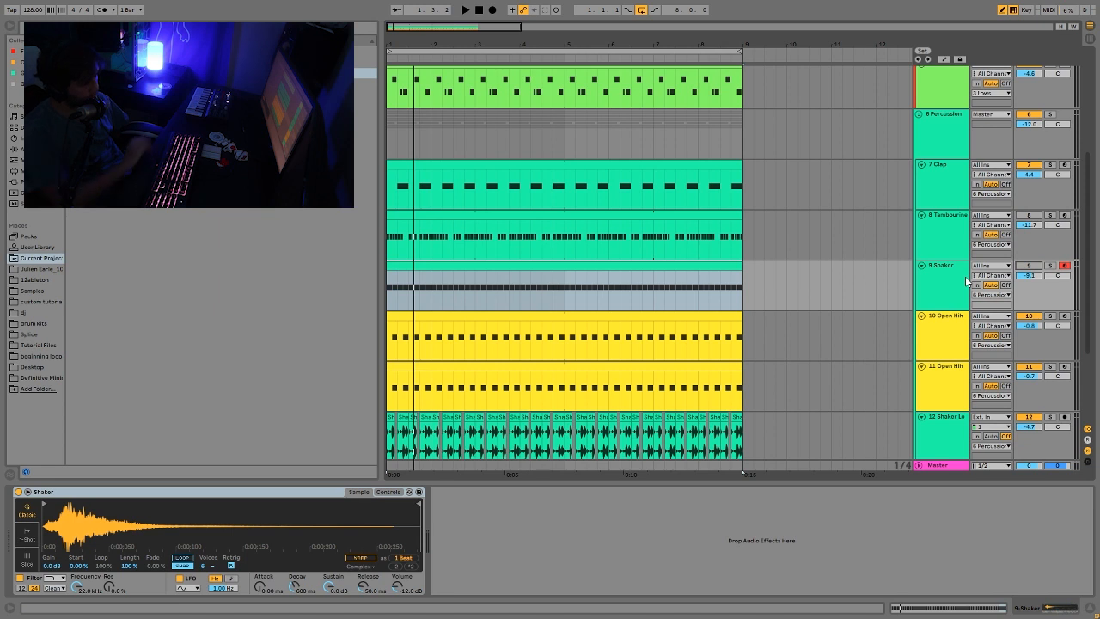
key("space")
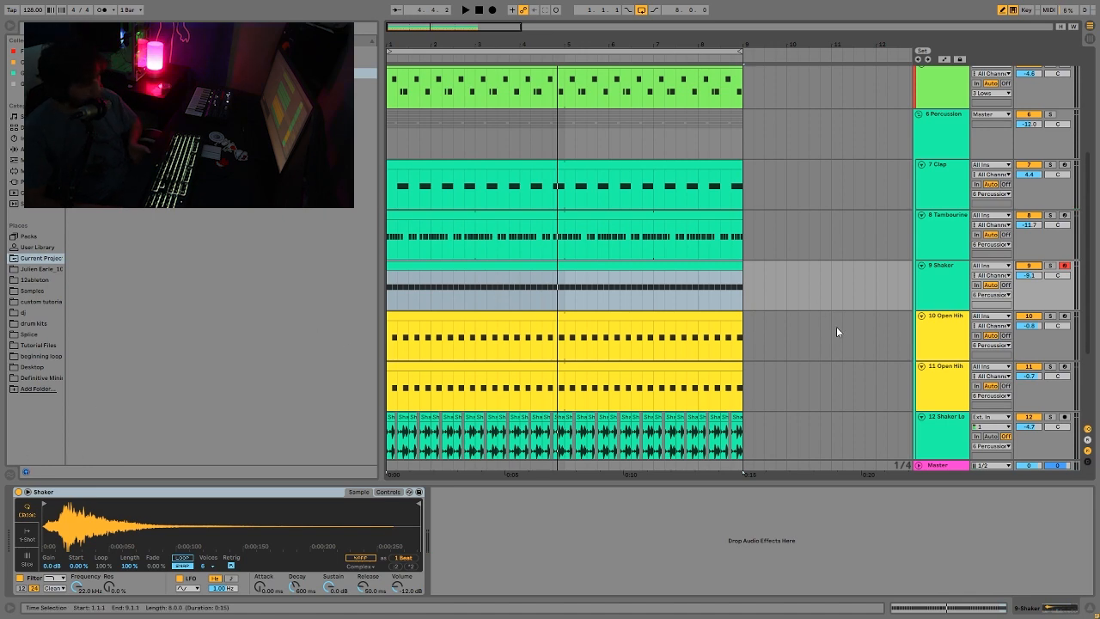
Step: Solo the Open Hihat Layer and Open Hihat tracks one at a time and play each
scroll(837, 331, "down", 1)
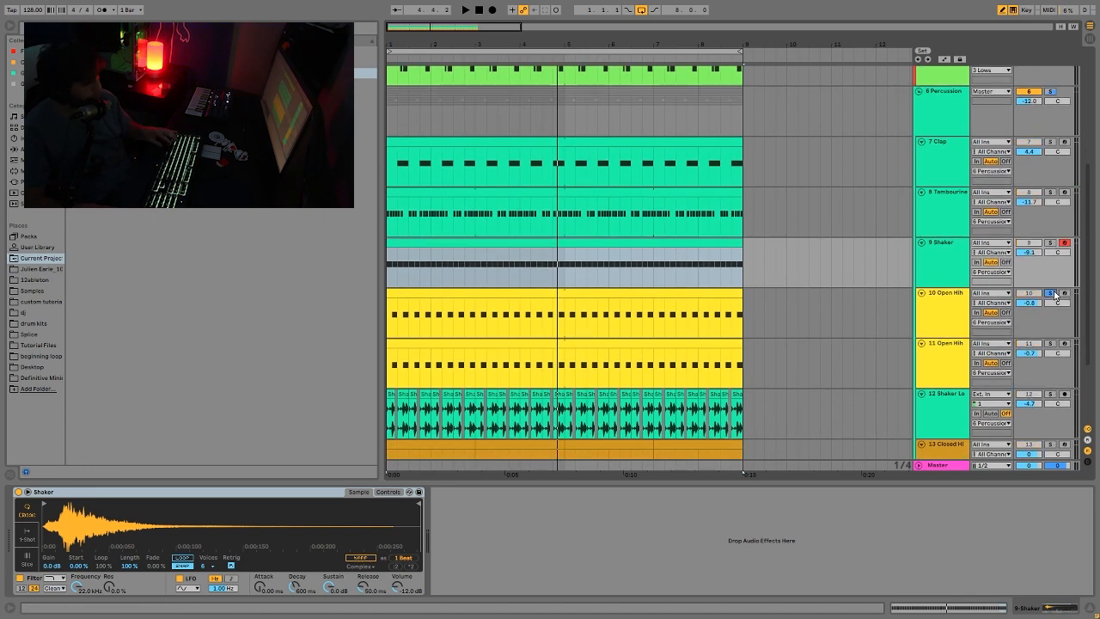
key("space")
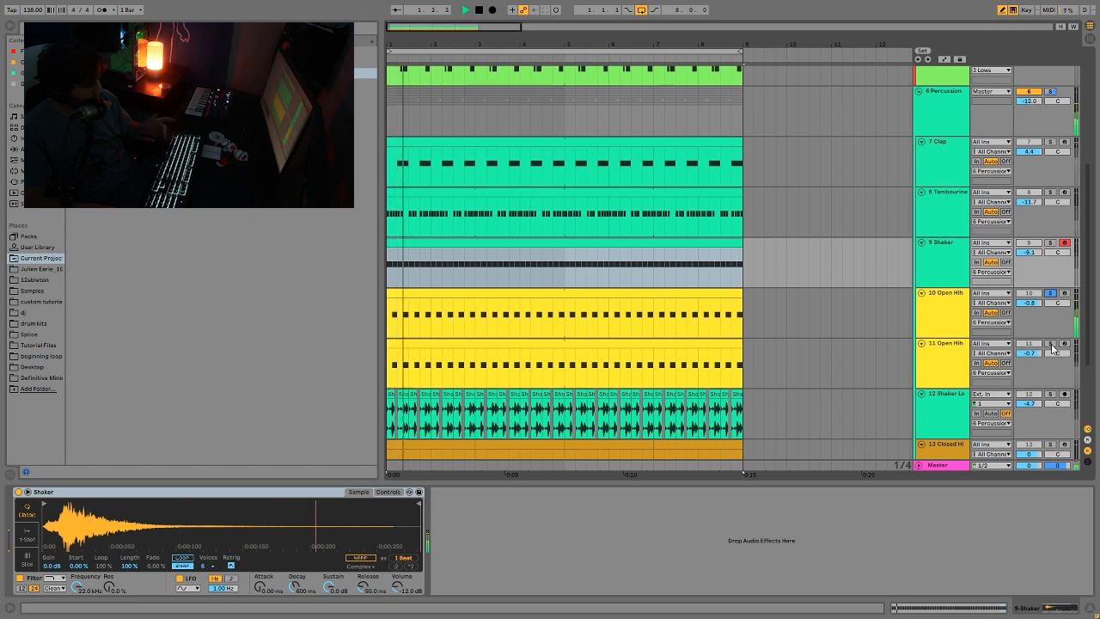
left_click(939, 352)
key("space")
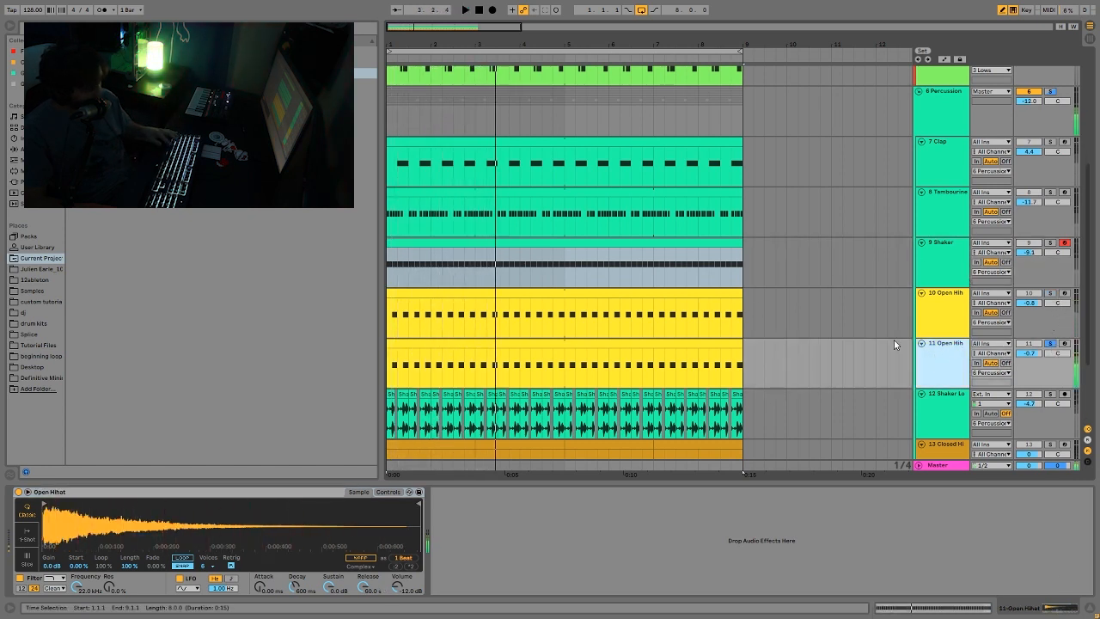
key("space")
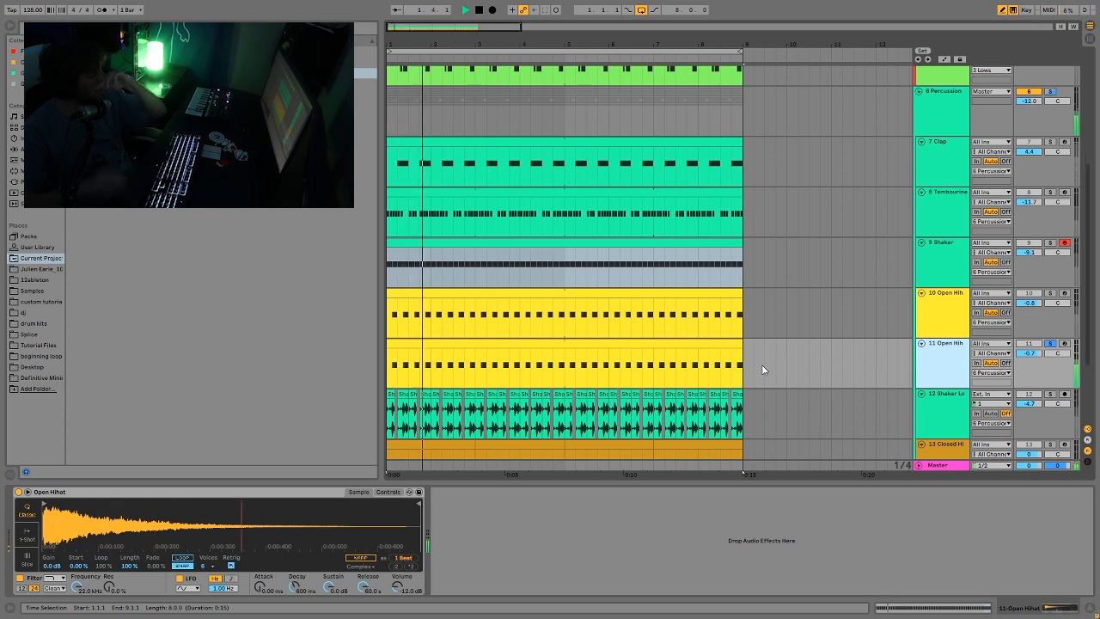
key("space")
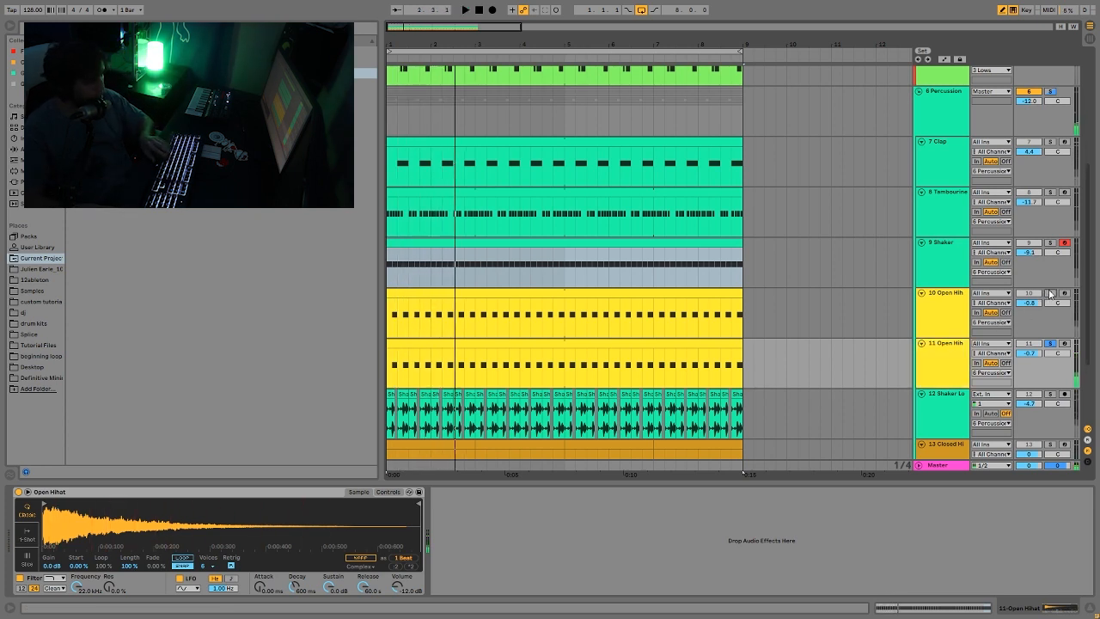
Step: Play the Open Hihat Layer soloed and add the Open Hihat to the solo during playback
left_click(1050, 293)
key("space")
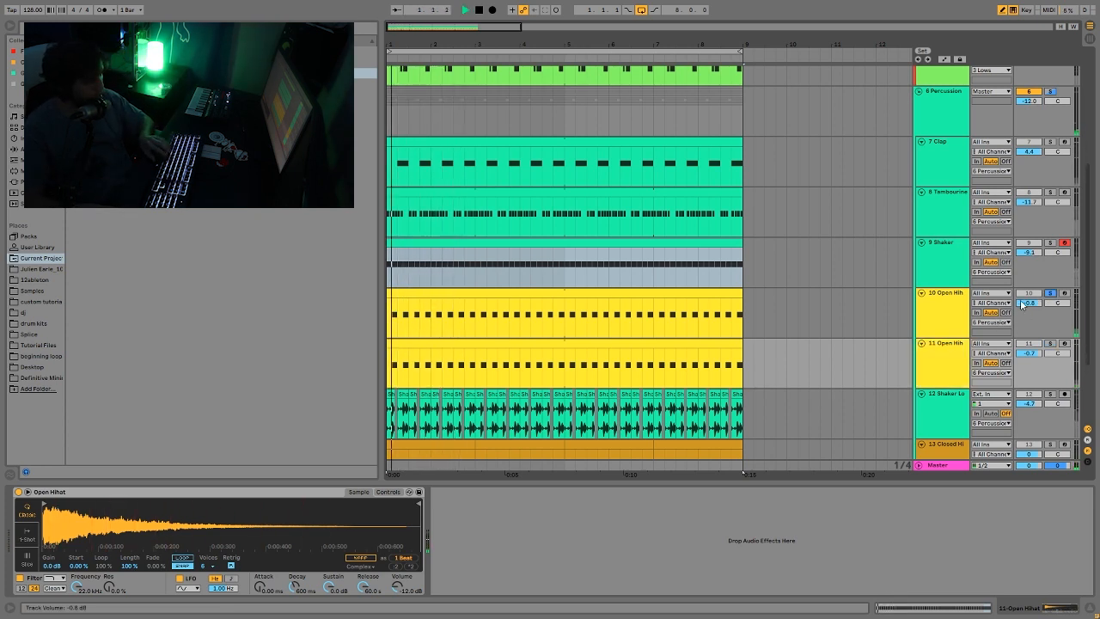
left_click(1050, 344)
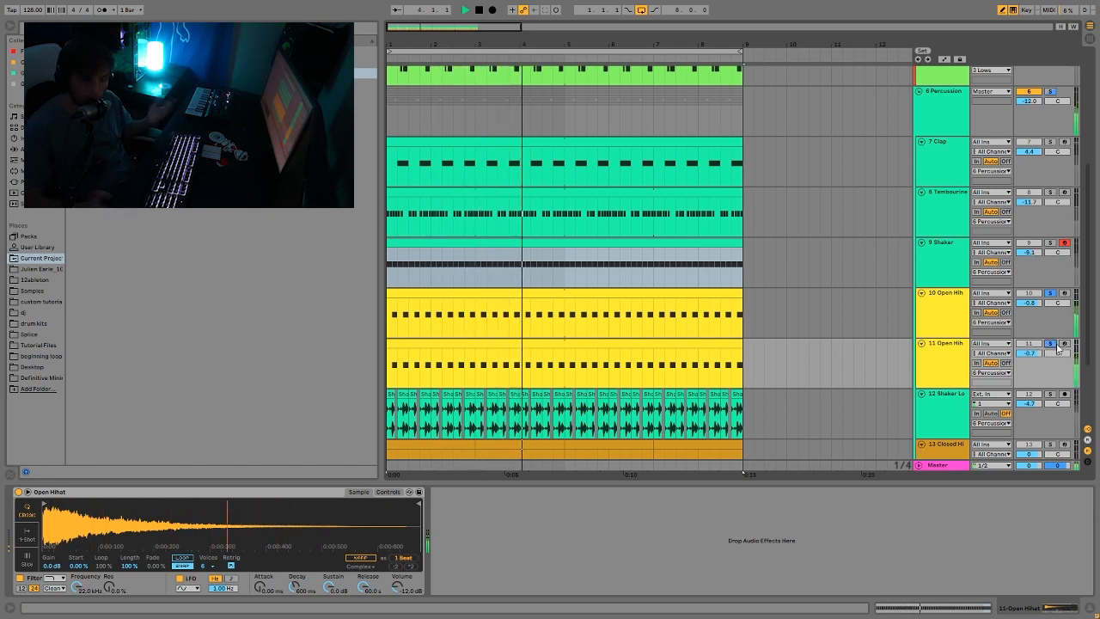
key("space")
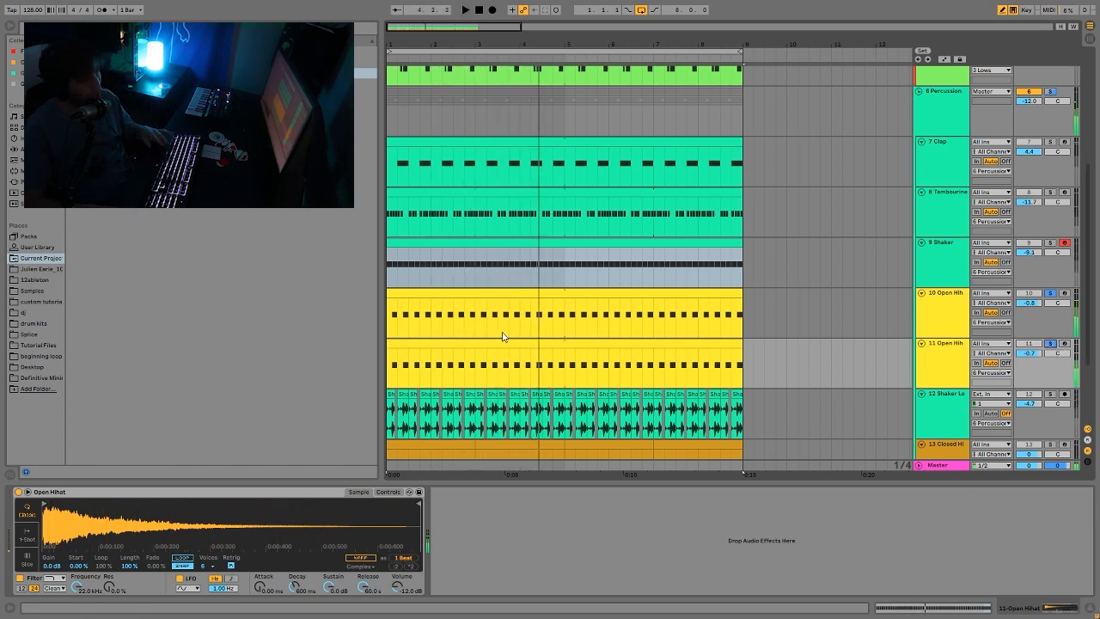
Step: Show the samples of both open hi-hat tracks and play the Open Hihat on its own
left_click(942, 327)
left_click(941, 377)
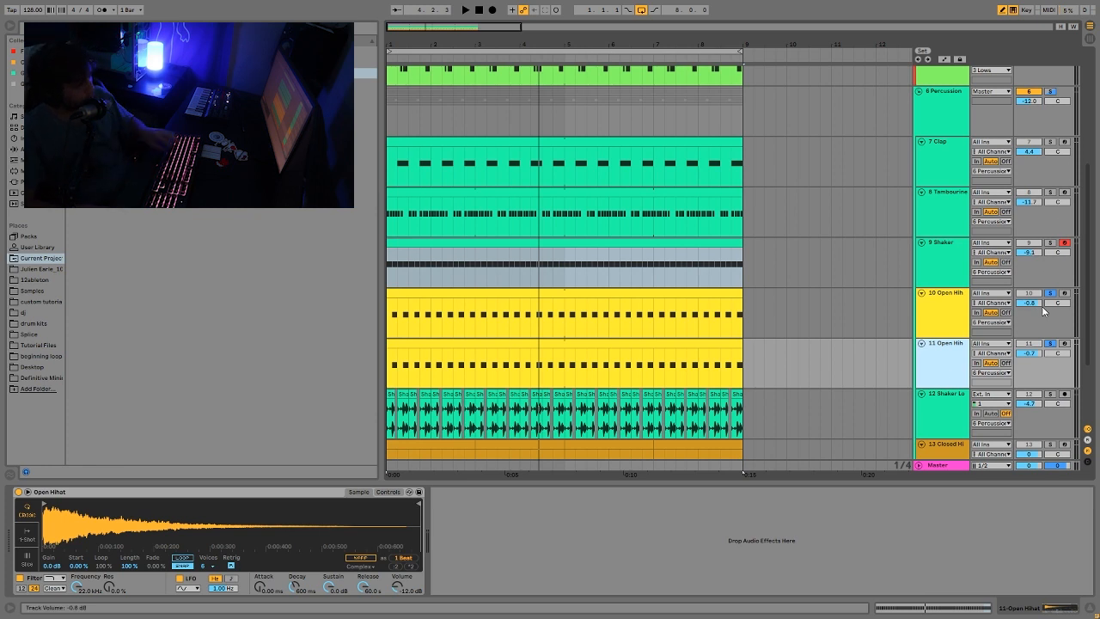
key("space")
left_click(941, 358)
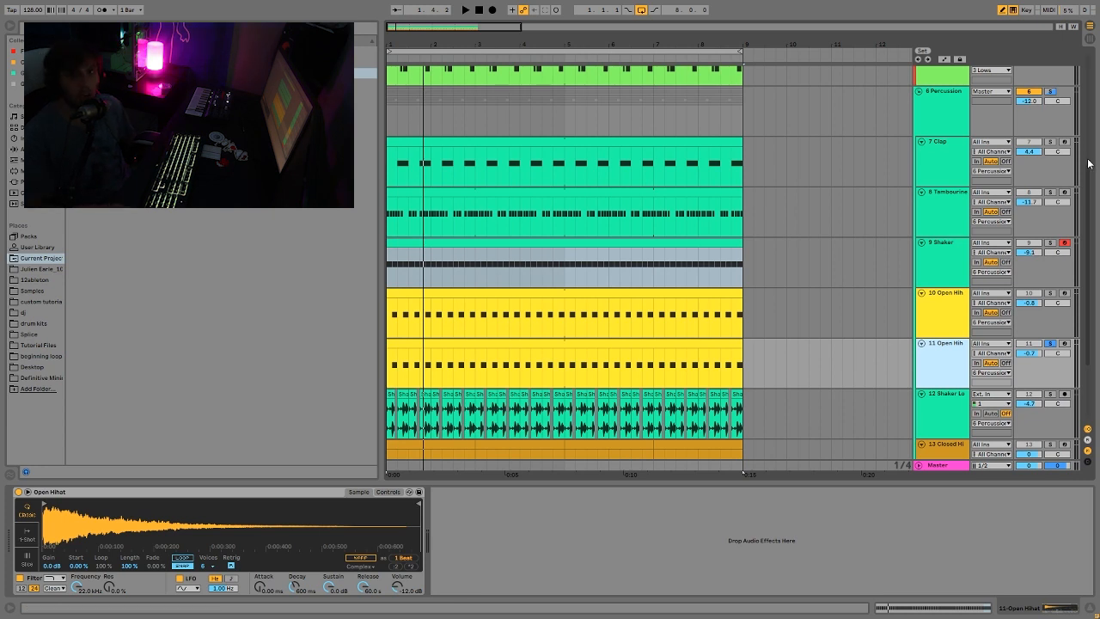
Step: Compare the Open Hihat Layer and Open Hihat alone and combined by switching their solos between playbacks
left_click(932, 307)
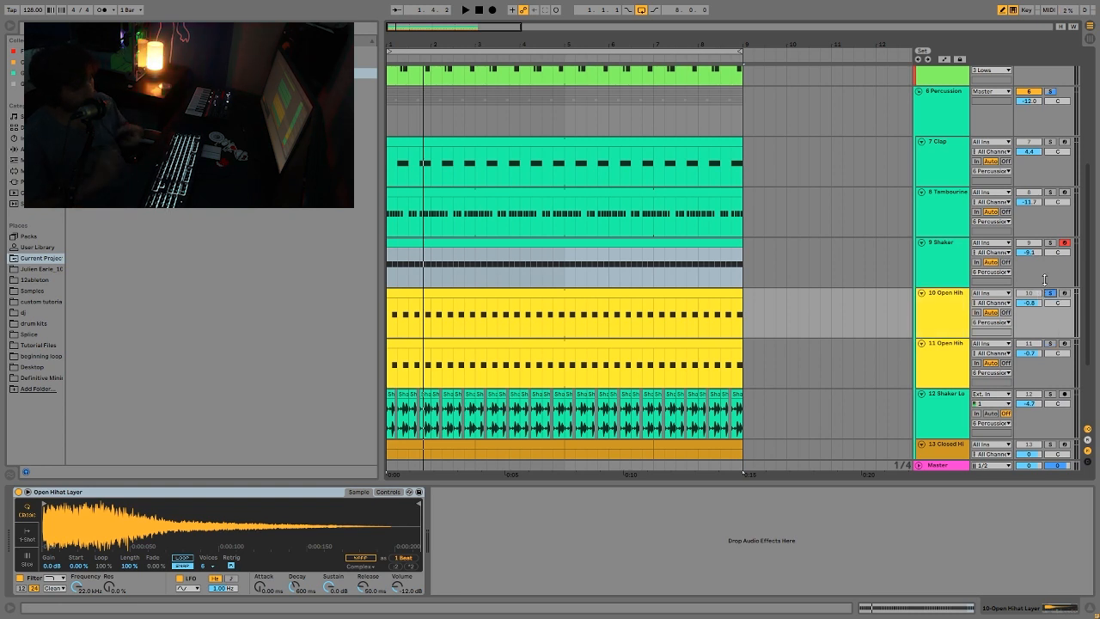
key("space")
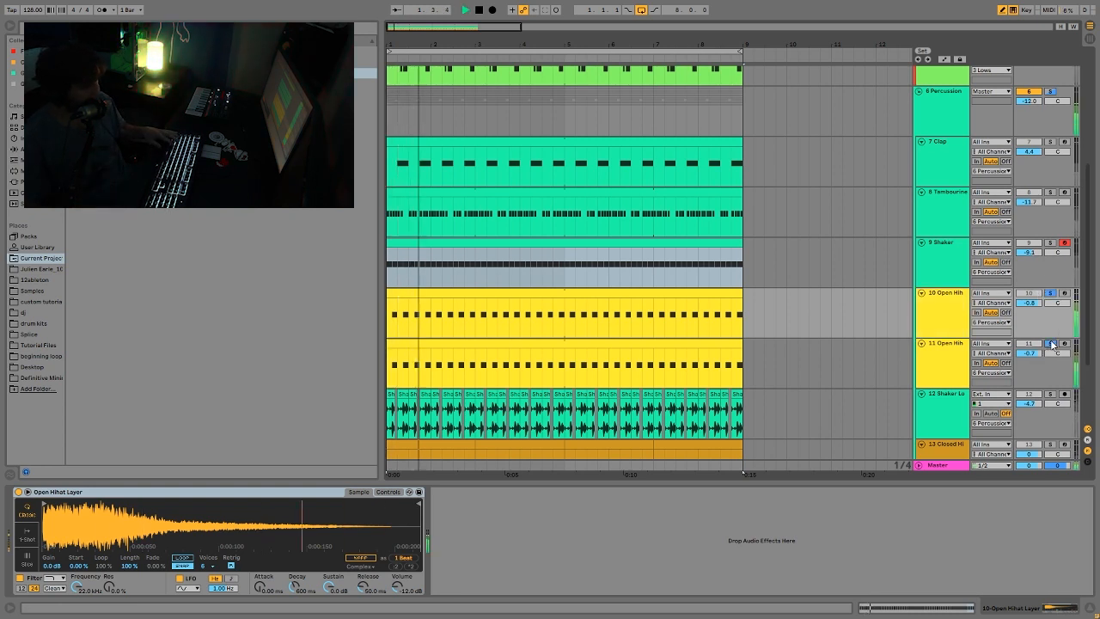
left_click(1050, 343)
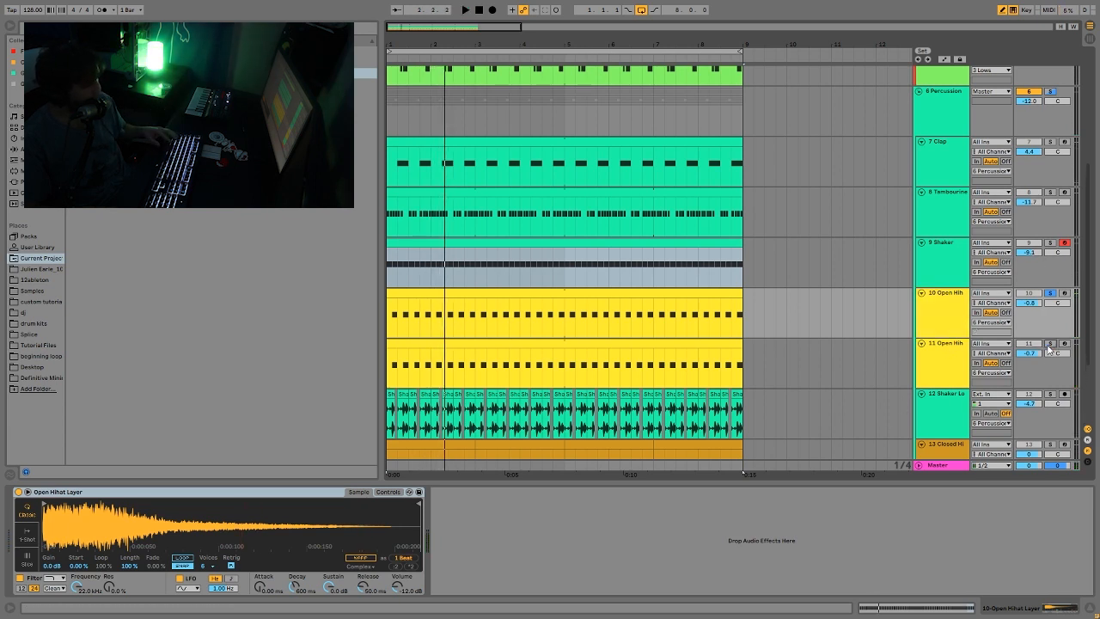
key("space")
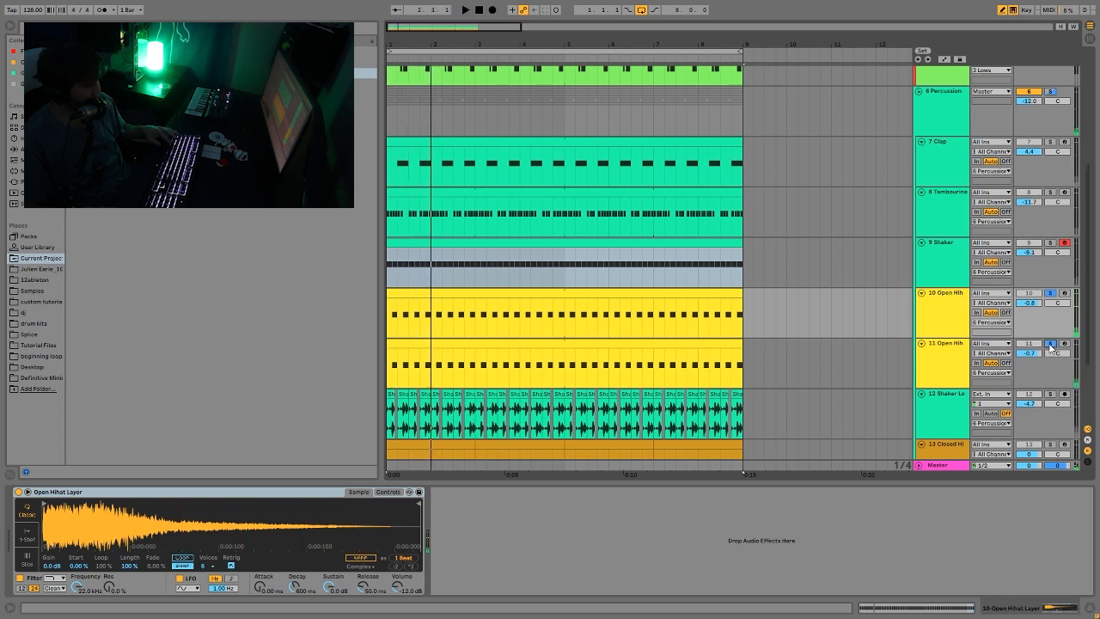
key("space")
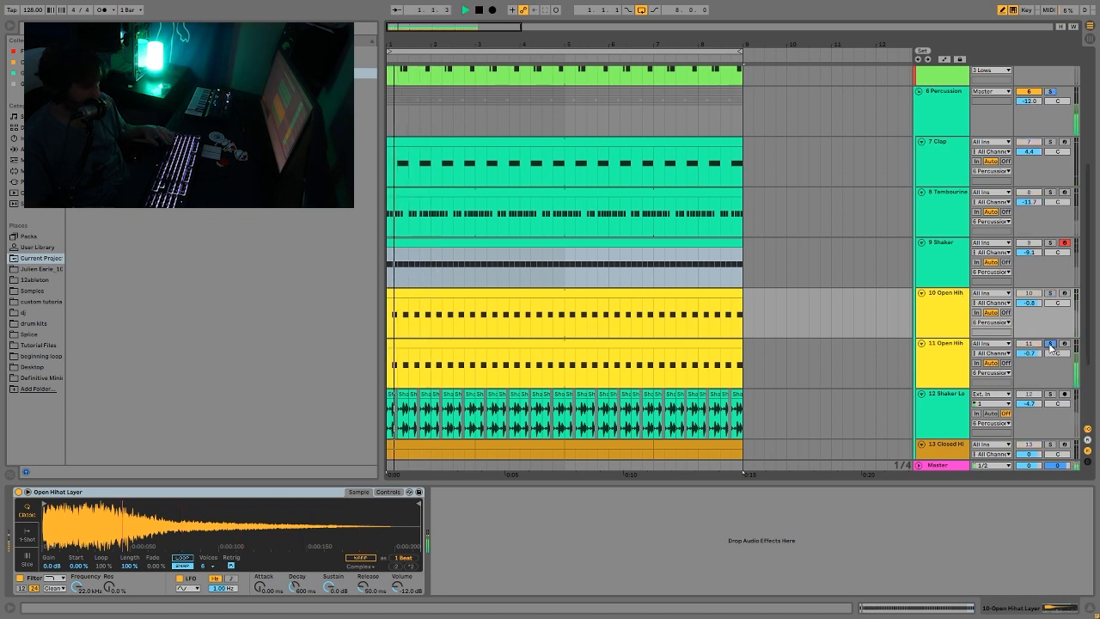
left_click(1049, 293)
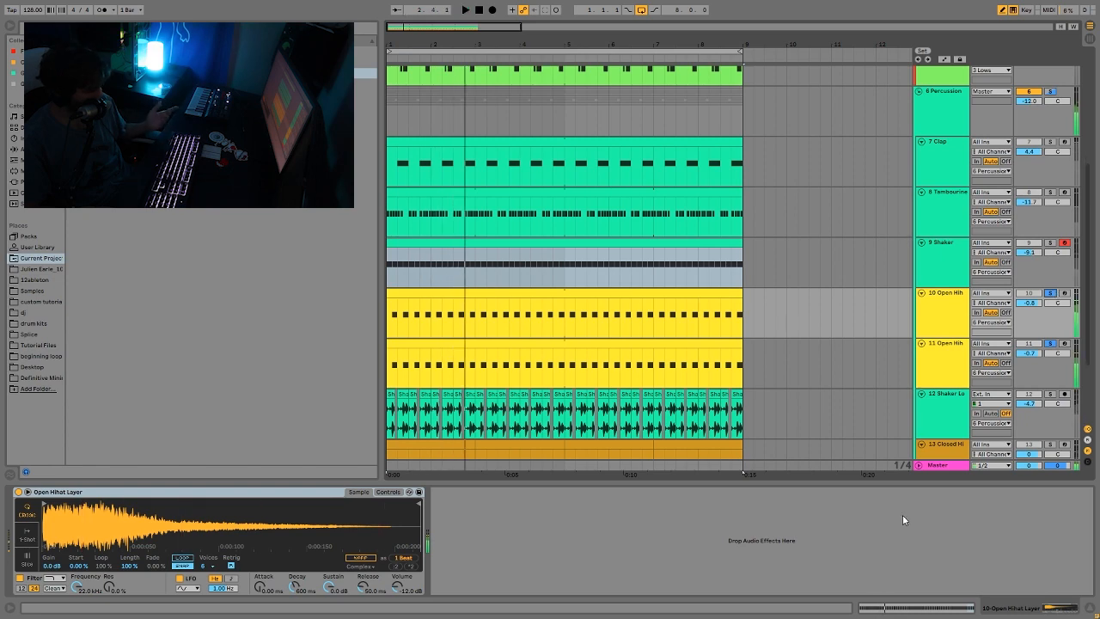
Step: Play the Shaker Loop track soloed, then clear its solo
scroll(533, 260, "down", 2)
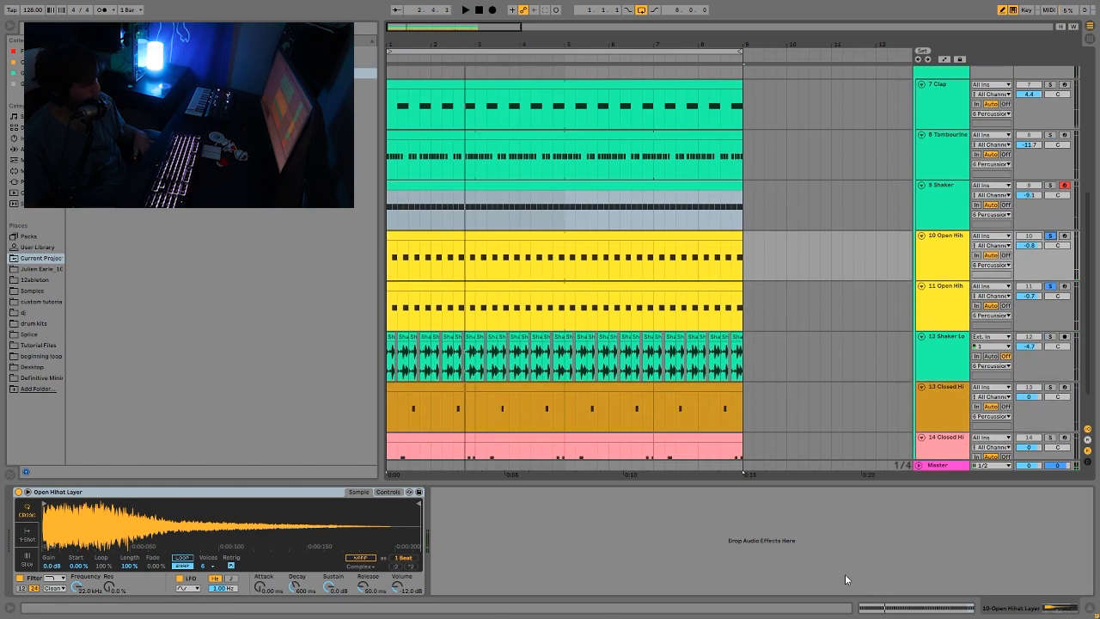
scroll(1042, 324, "down", 2)
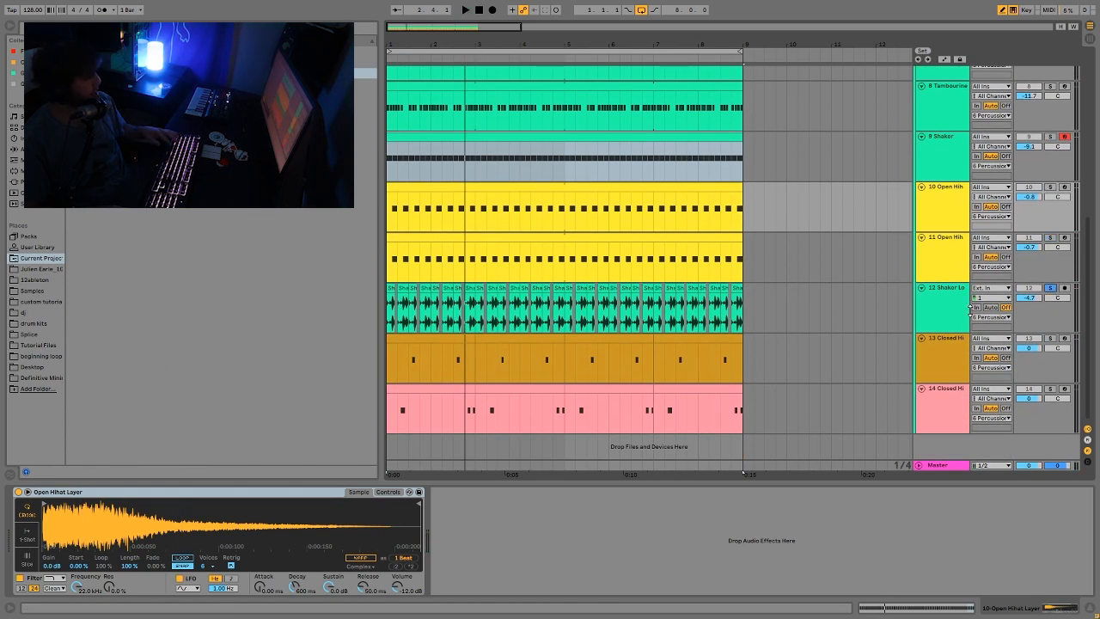
left_click(946, 307)
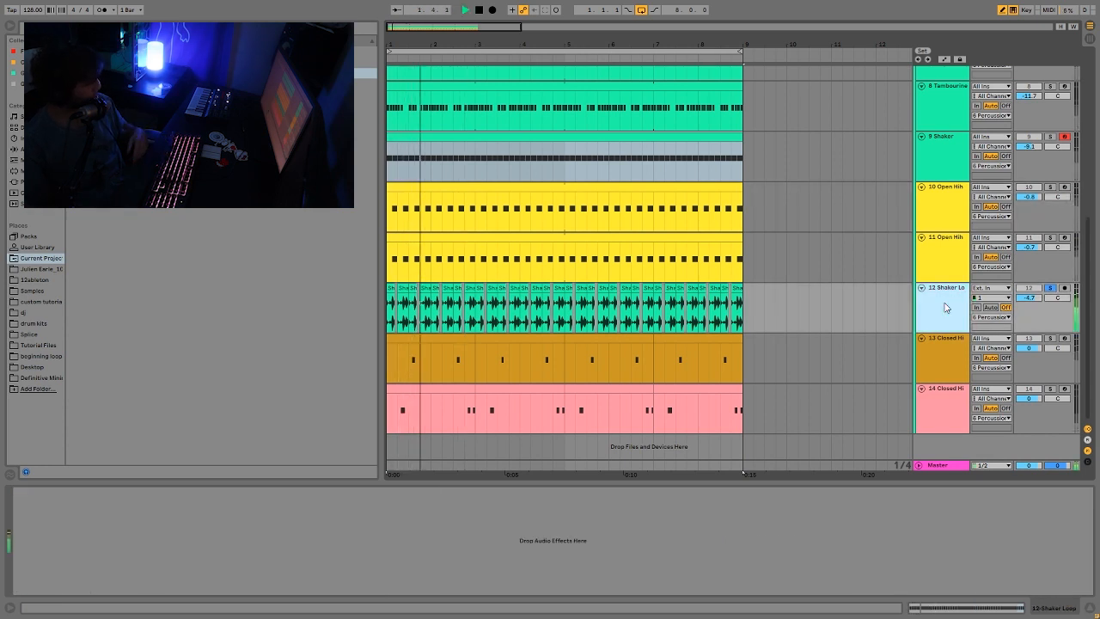
left_click(1050, 289)
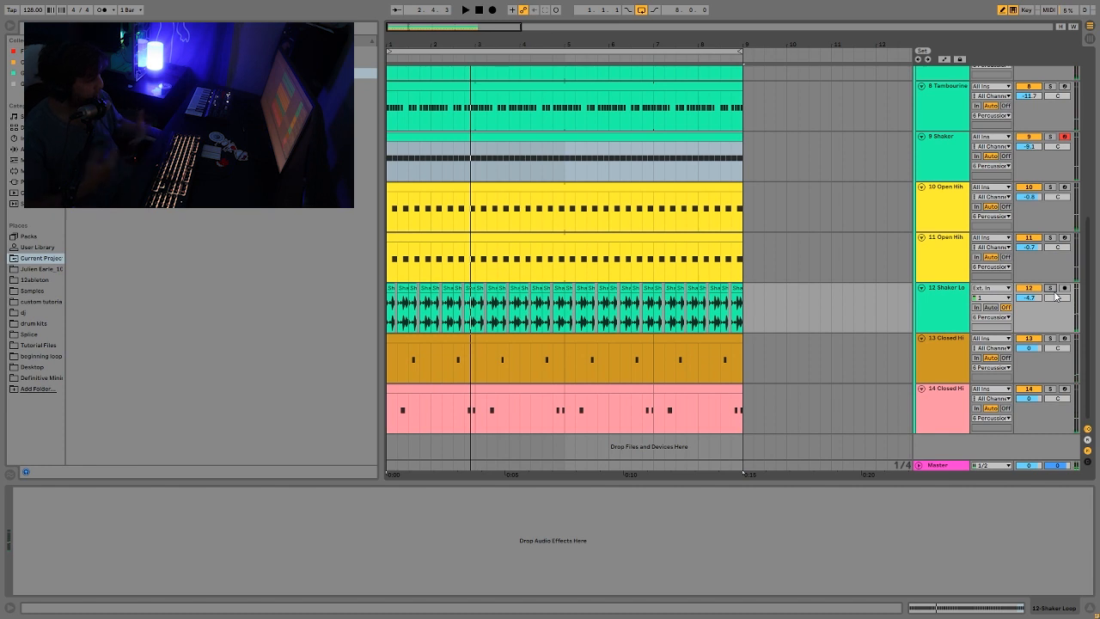
Step: Play the full loop with no track soloed and look over the percussion tracks
key("space")
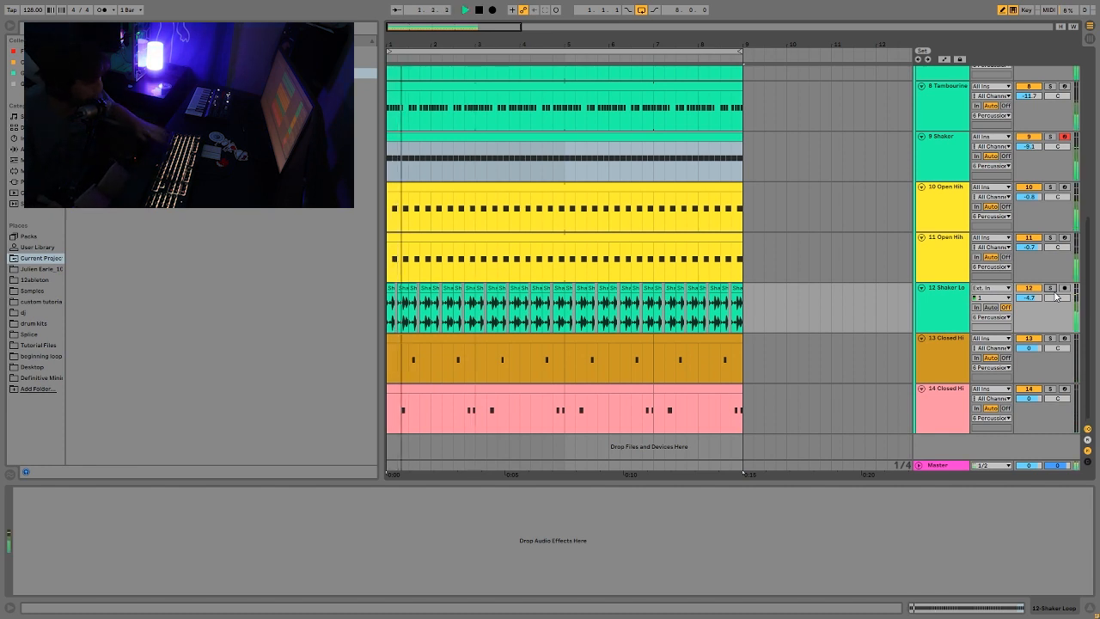
key("space")
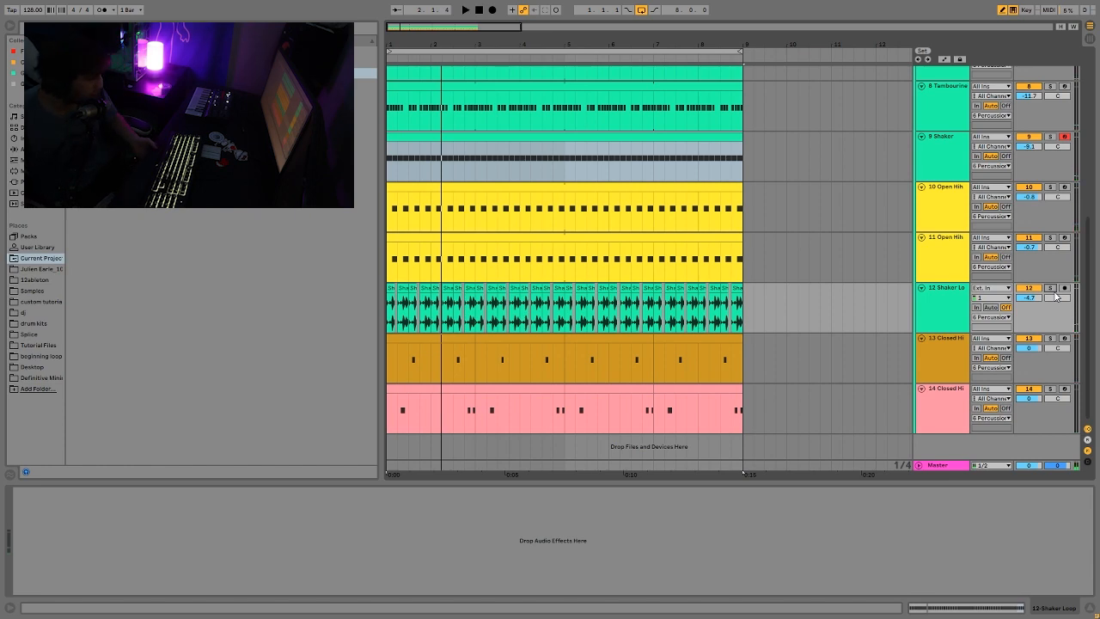
scroll(945, 184, "up", 3)
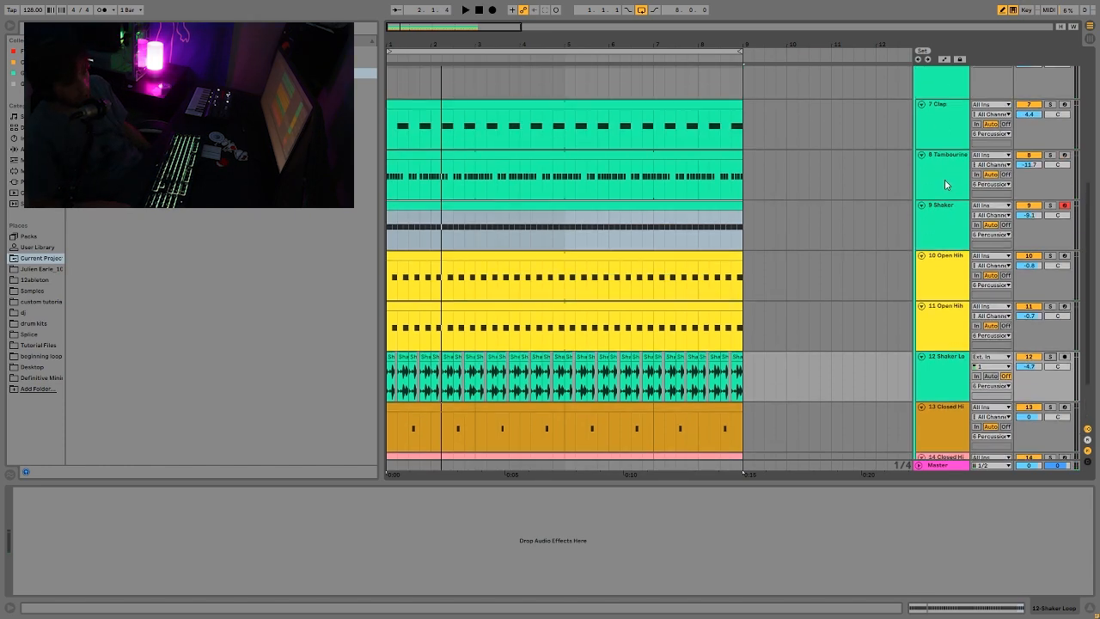
scroll(941, 179, "up", 2)
scroll(937, 206, "down", 4)
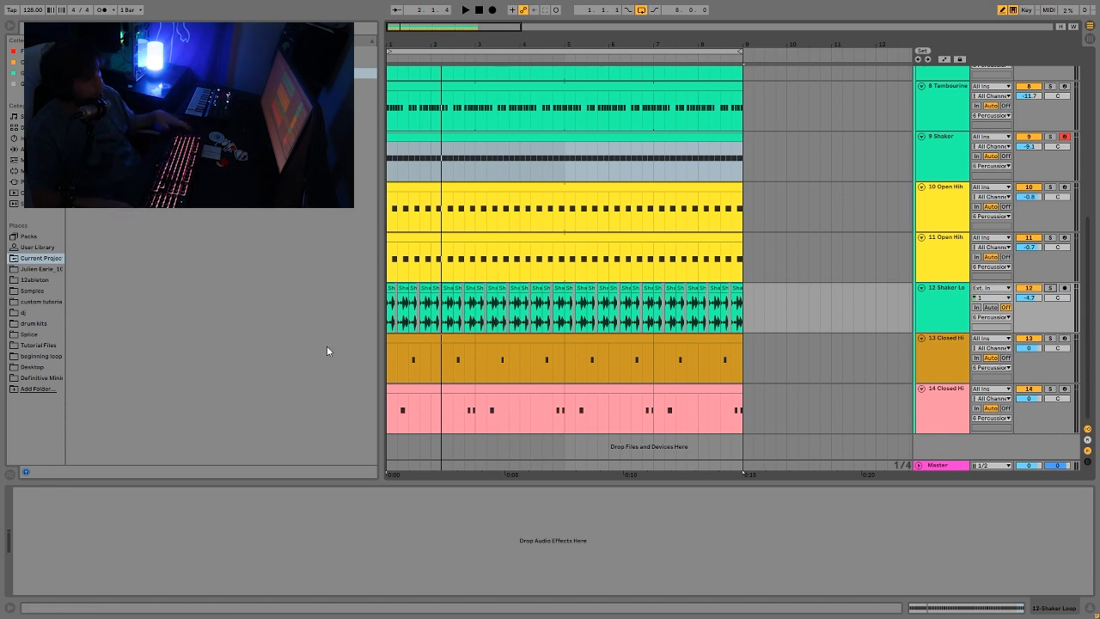
Step: Compare the Shaker Loop on its own with the full loop by switching its solo on and off between playbacks
key("space")
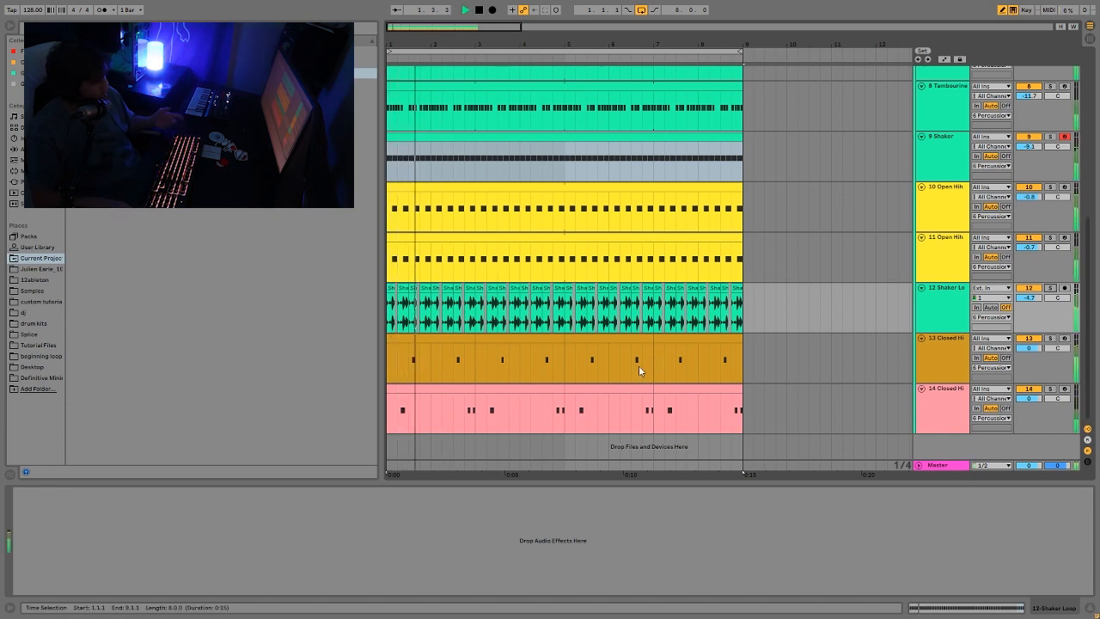
left_click(1050, 288)
key("space")
key("space")
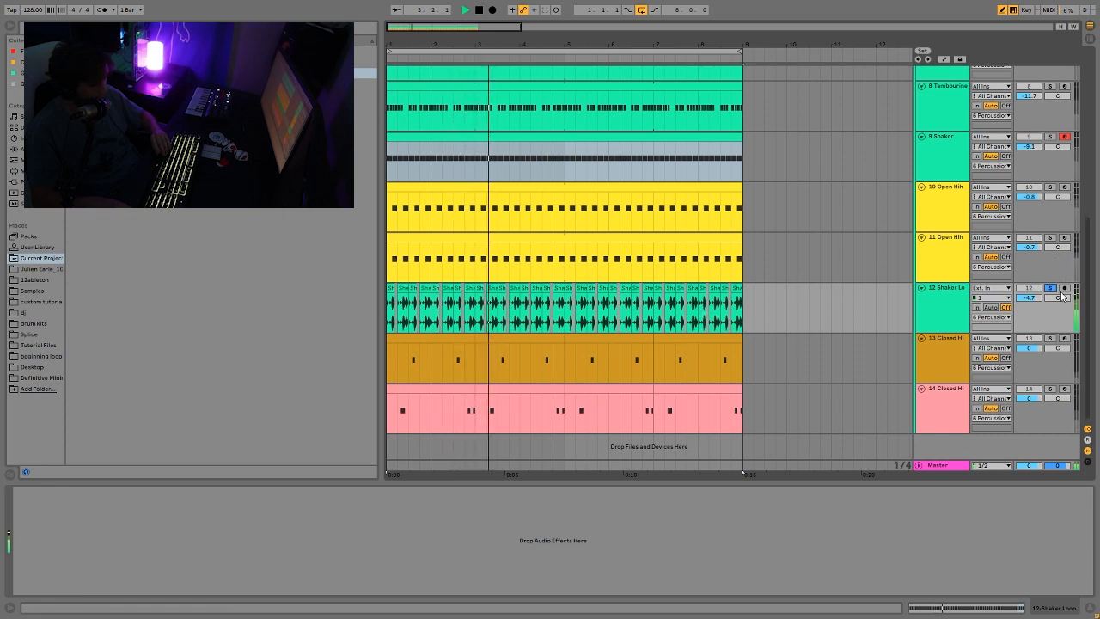
left_click(1051, 288)
left_click(963, 322)
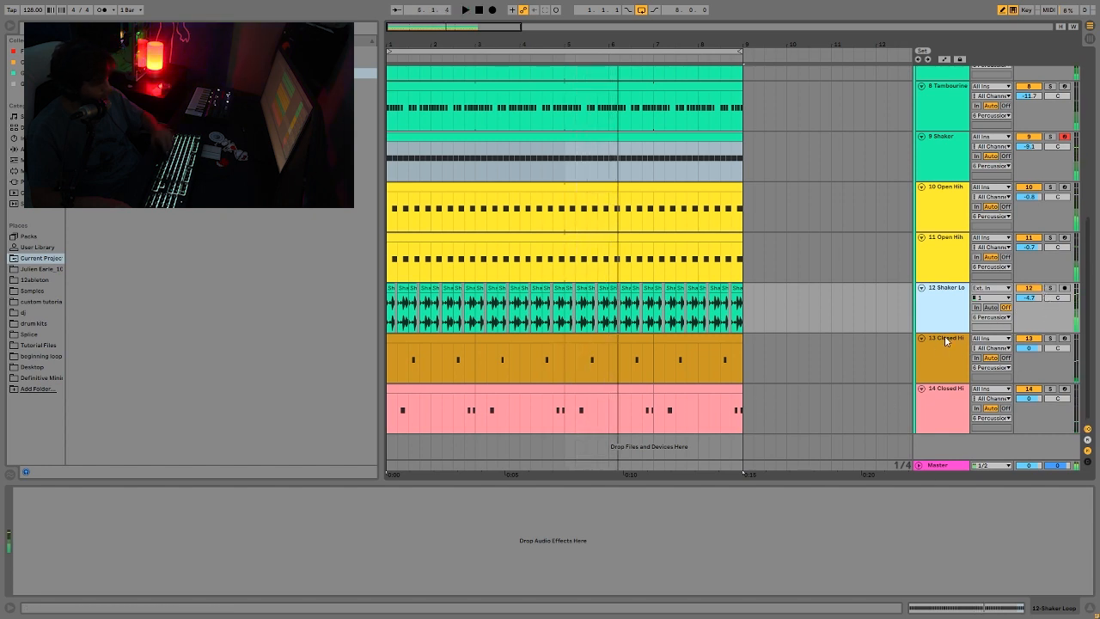
Step: Solo both Closed Hihat tracks and play them together
left_click(1050, 338)
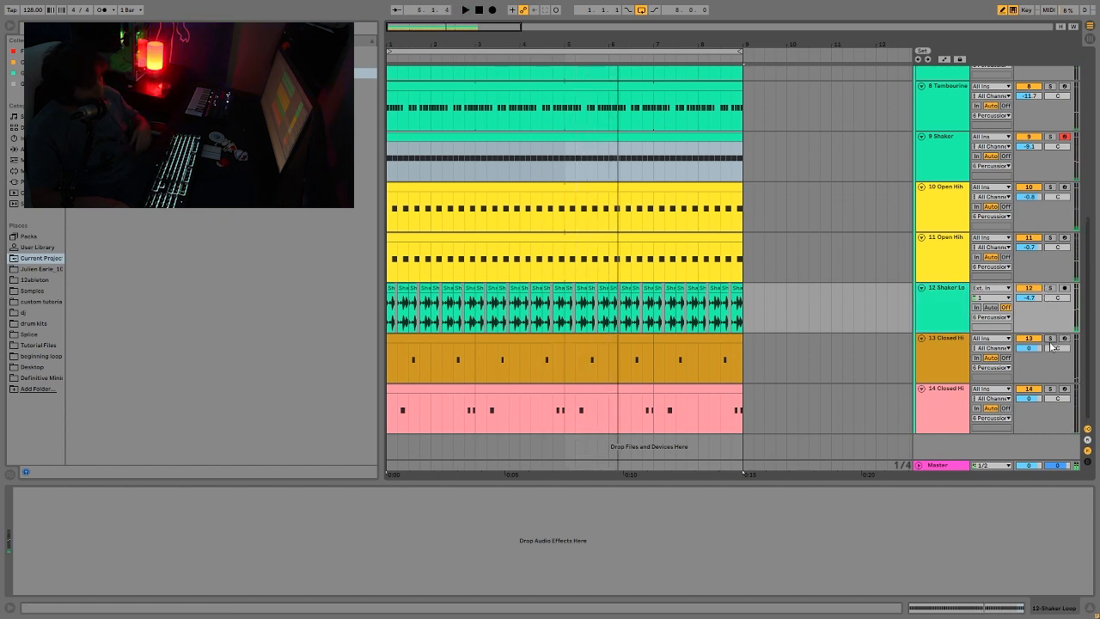
left_click(1051, 389)
key("space")
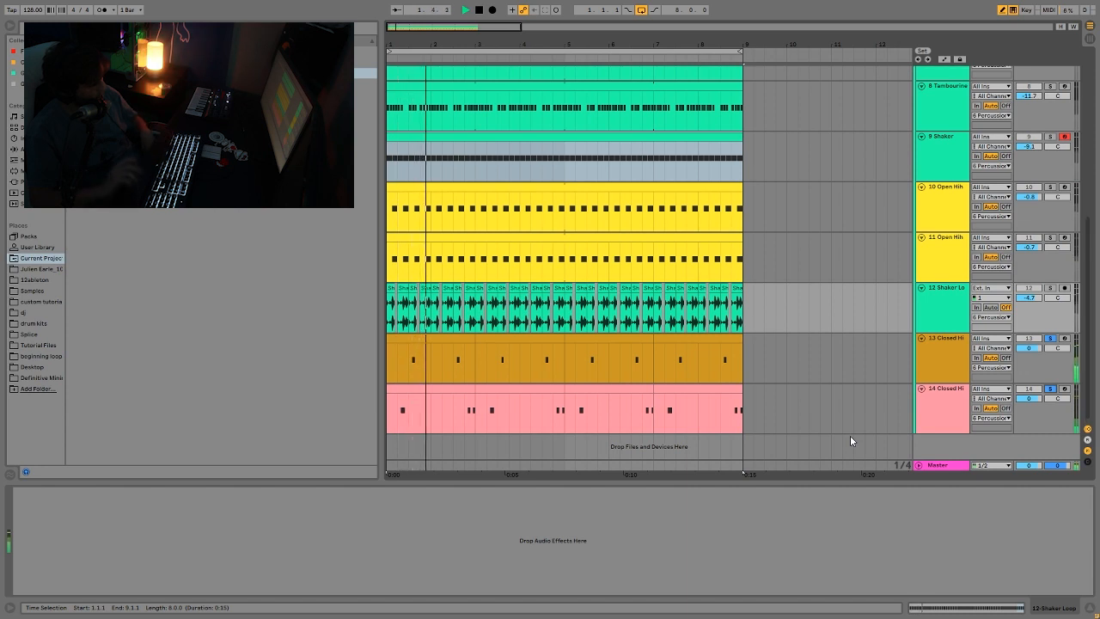
key("space")
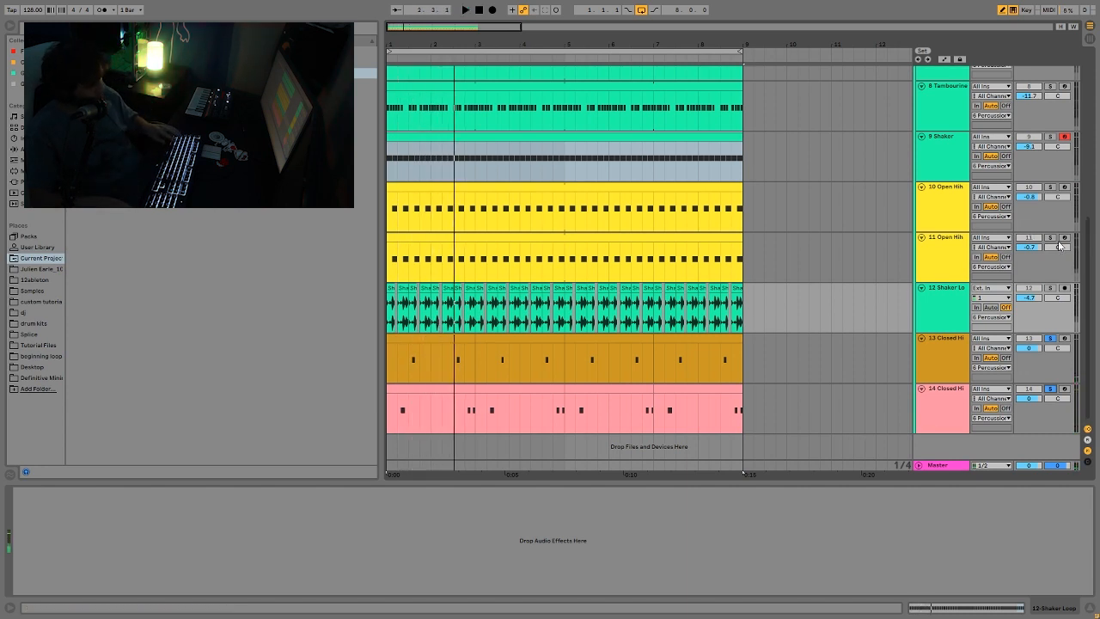
Step: Add both open hi-hat tracks to the solo, play all four hi-hats together, and clear the solos
left_click(1049, 188)
key("space")
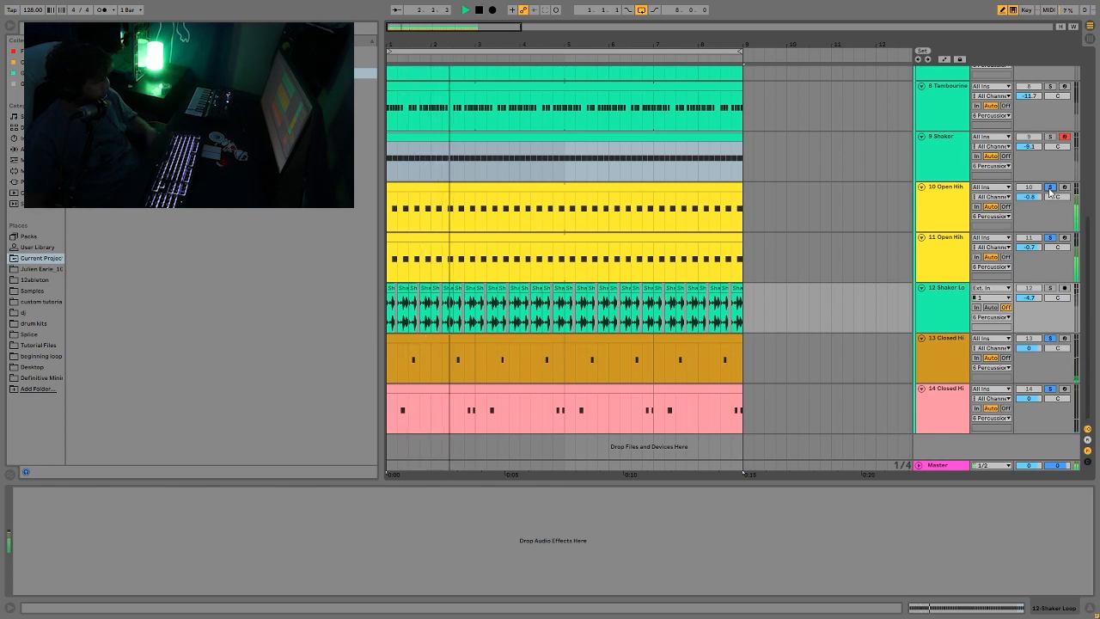
key("space")
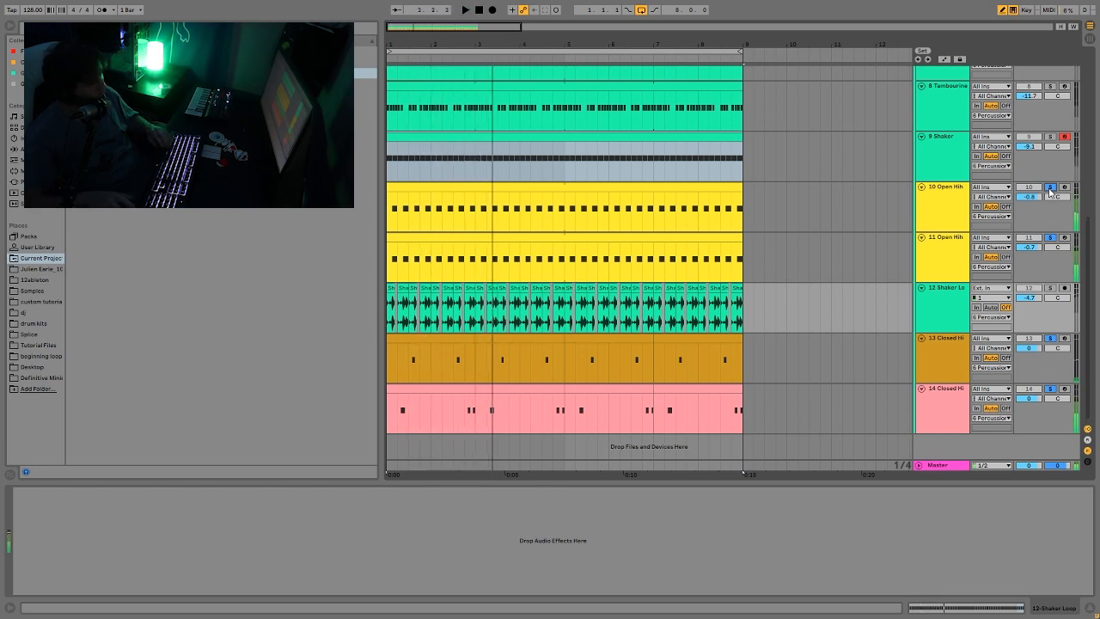
left_click(1049, 188)
Step: Play the full loop with both Closed Hihat tracks deactivated, then replay it with them active
scroll(1038, 219, "up", 1)
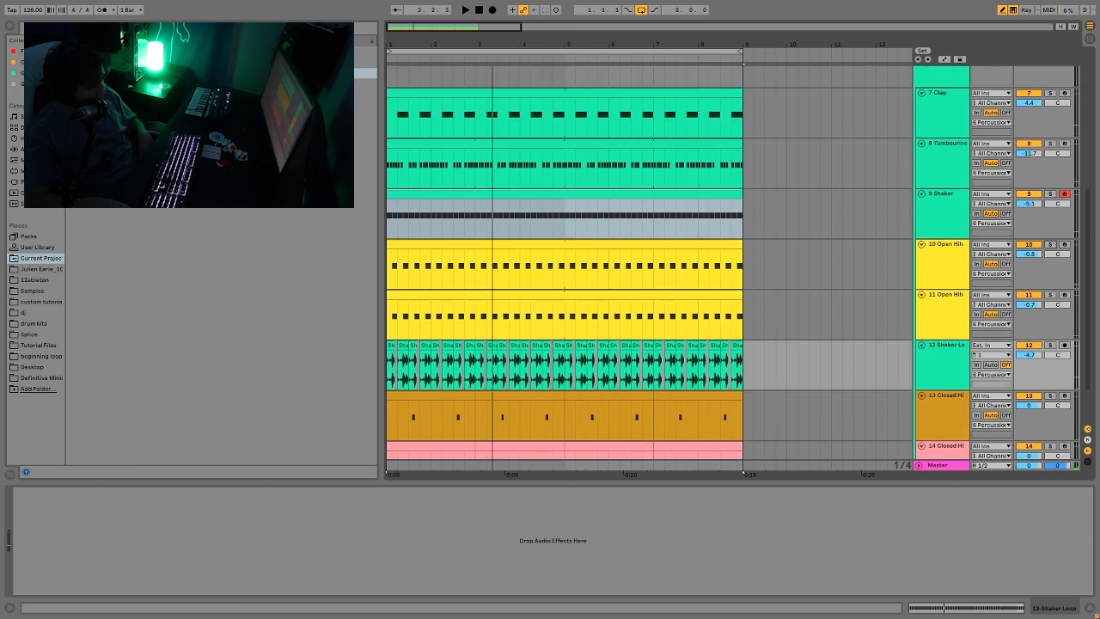
scroll(1017, 196, "down", 1)
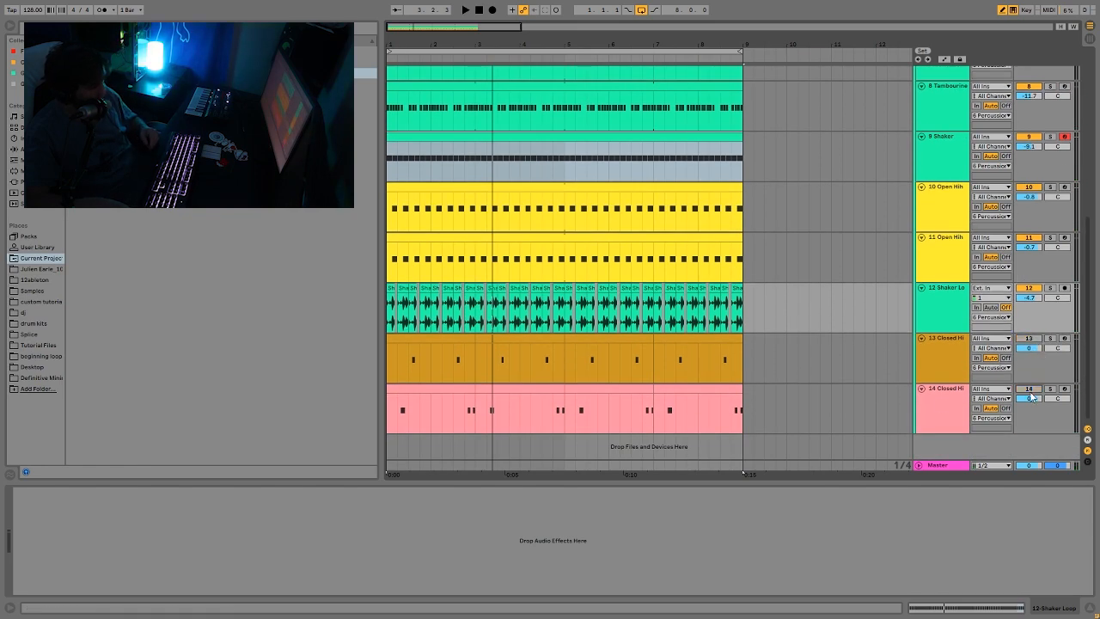
key("space")
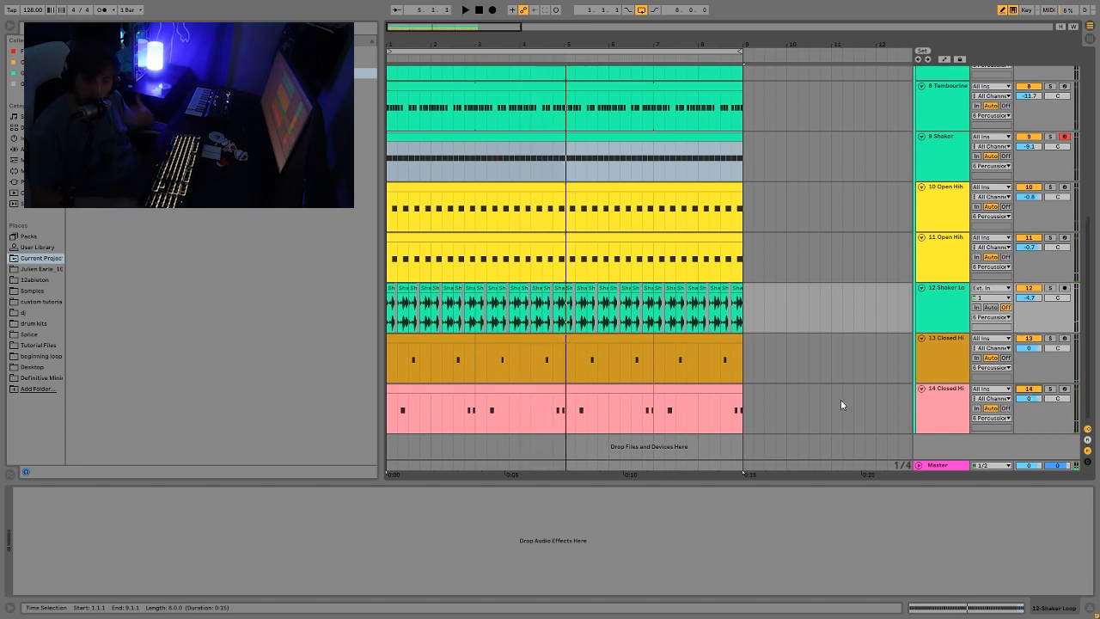
key("space")
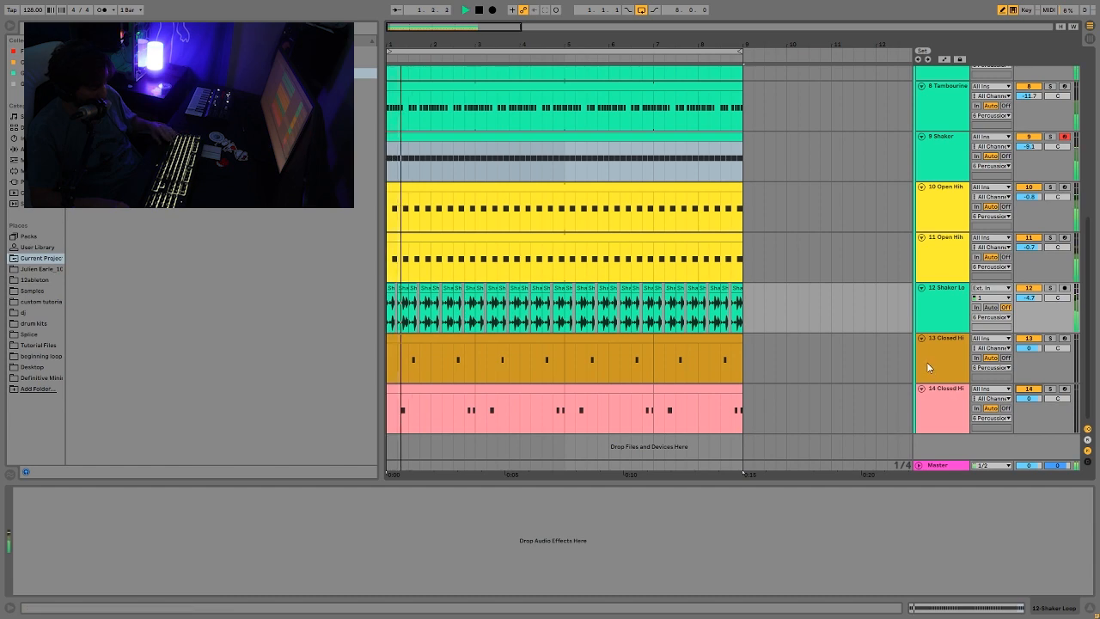
key("space")
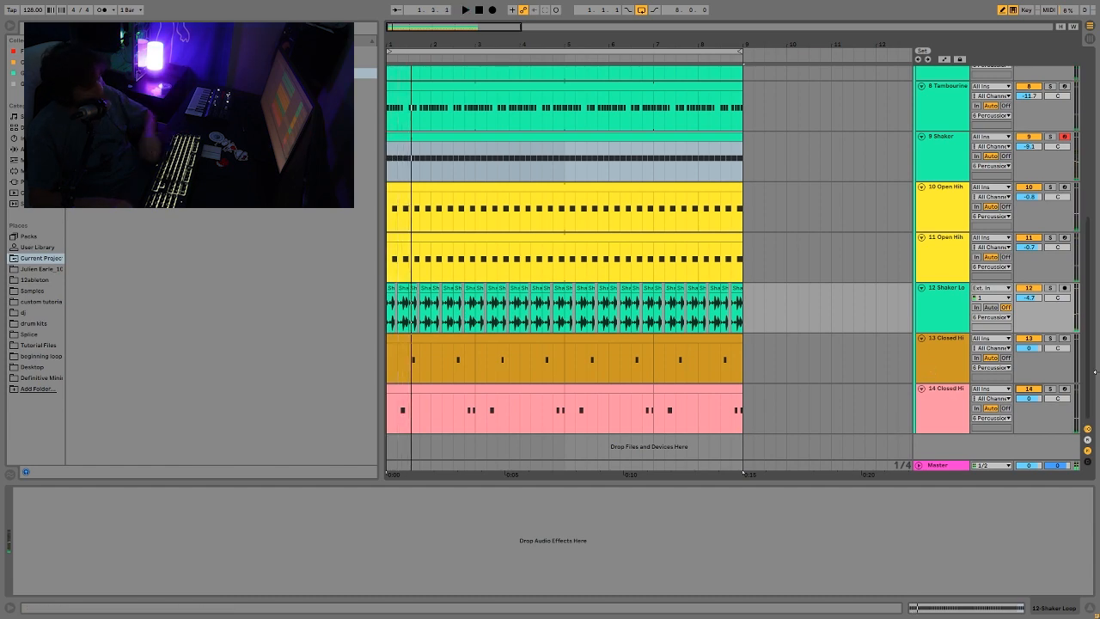
Step: Solo the Percussion group and play it with Drum Buss and EQ Eight bypassed, re-enabling both during playback
scroll(854, 351, "up", 4)
left_click(1052, 157)
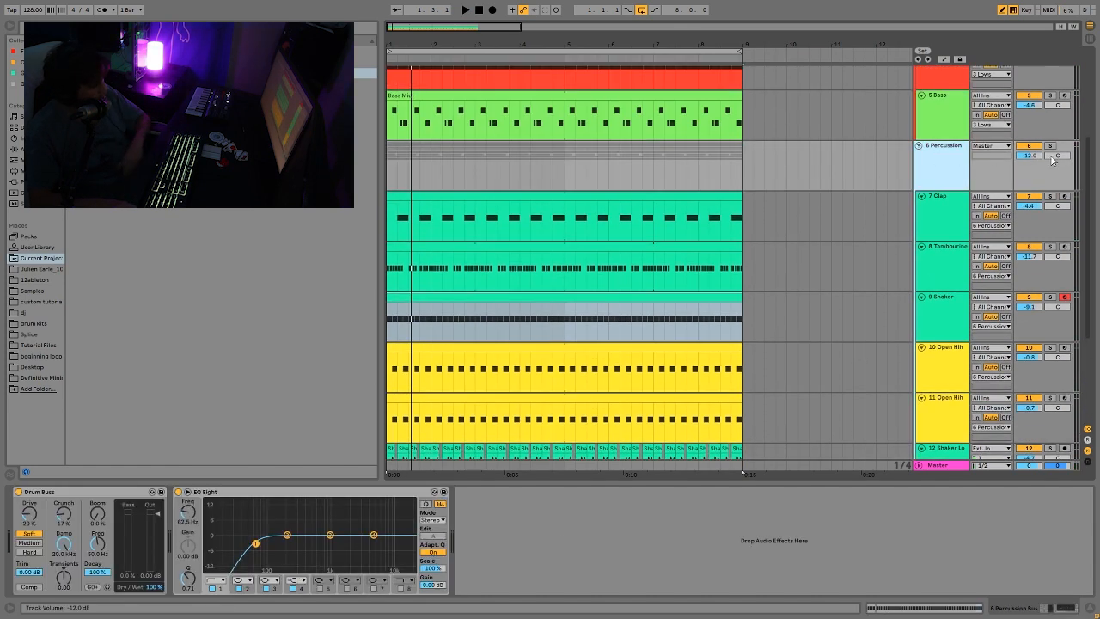
left_click(1050, 147)
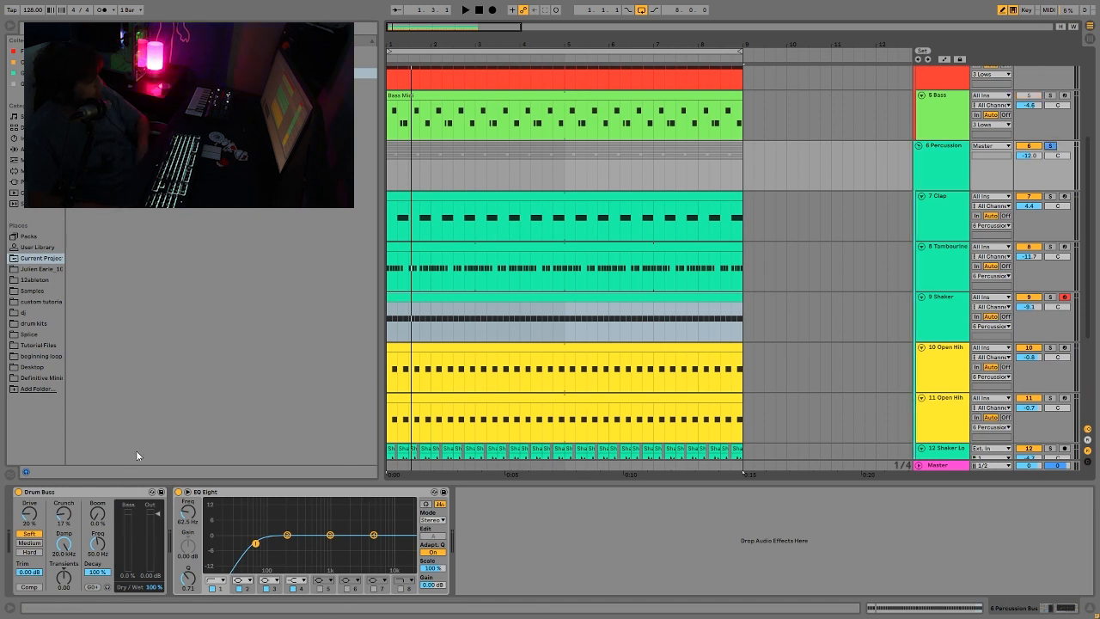
left_click(178, 492)
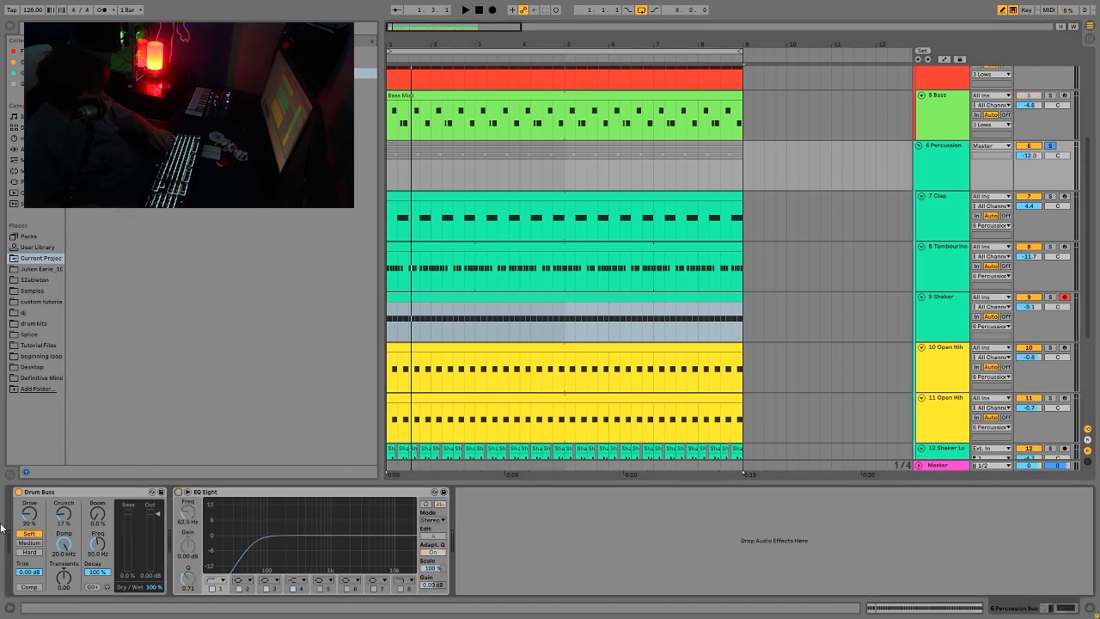
left_click(18, 493)
key("space")
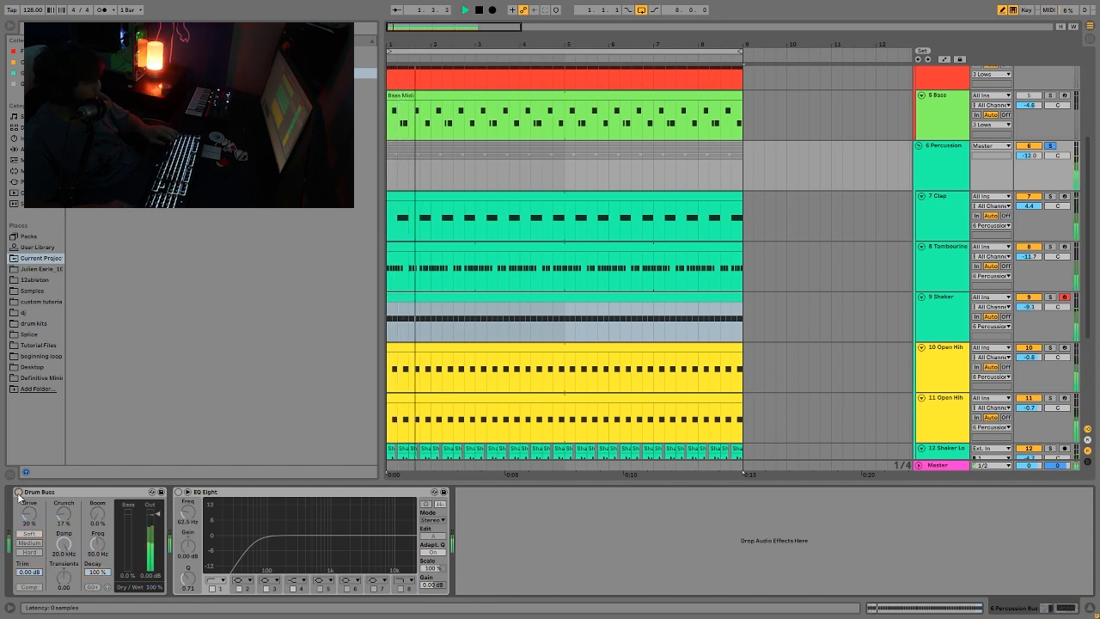
left_click(18, 492)
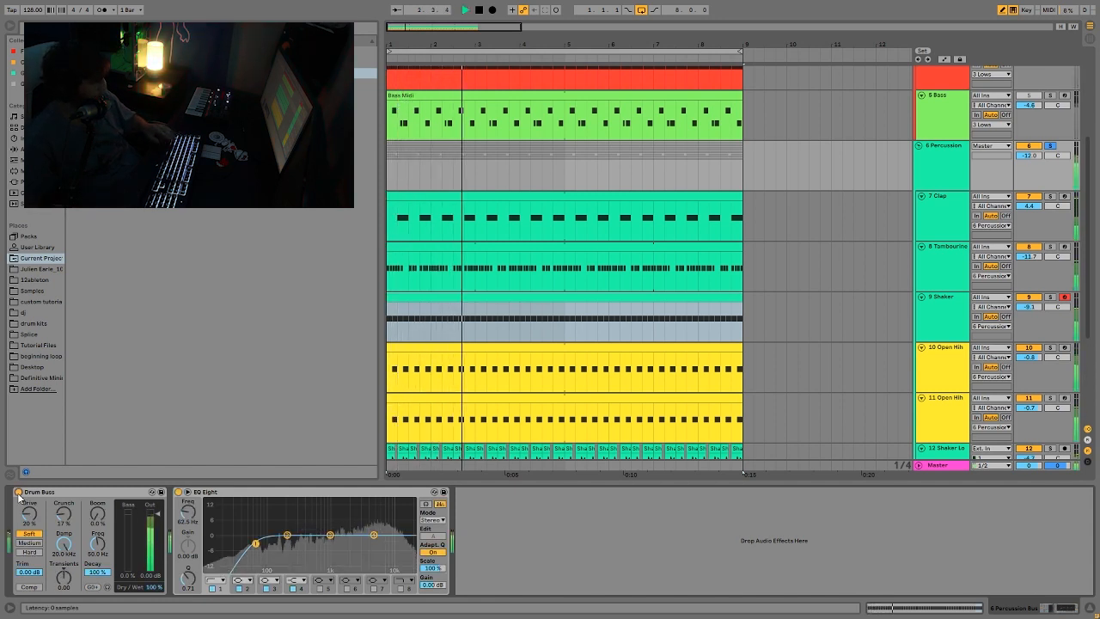
key("space")
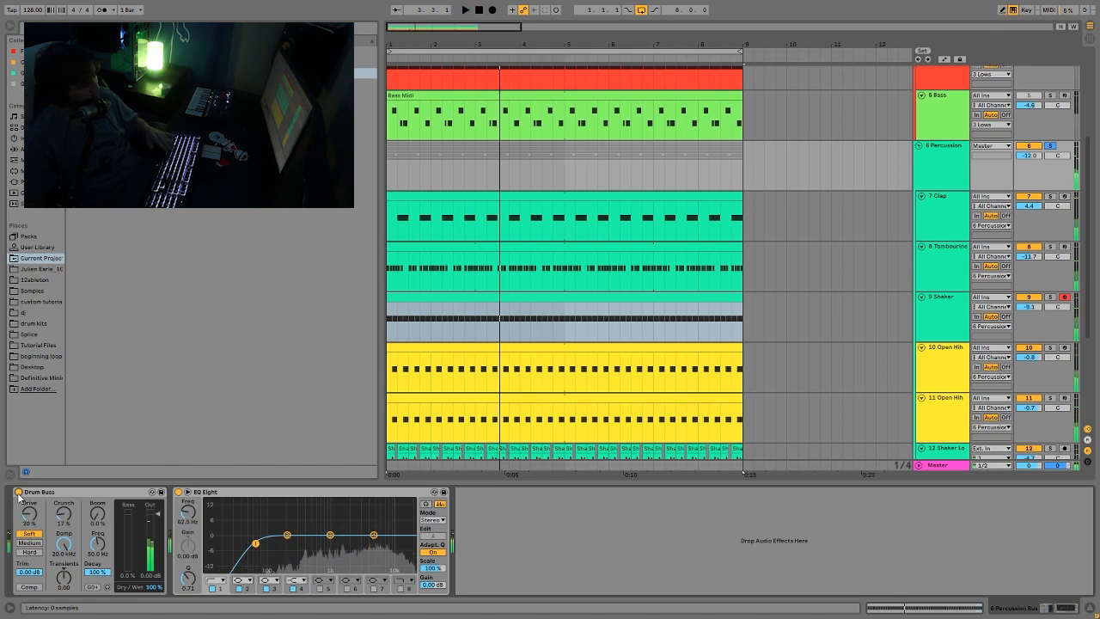
Step: Look over all the percussion tracks and play the soloed Percussion group with Drum Buss and EQ Eight active
scroll(768, 160, "up", 2)
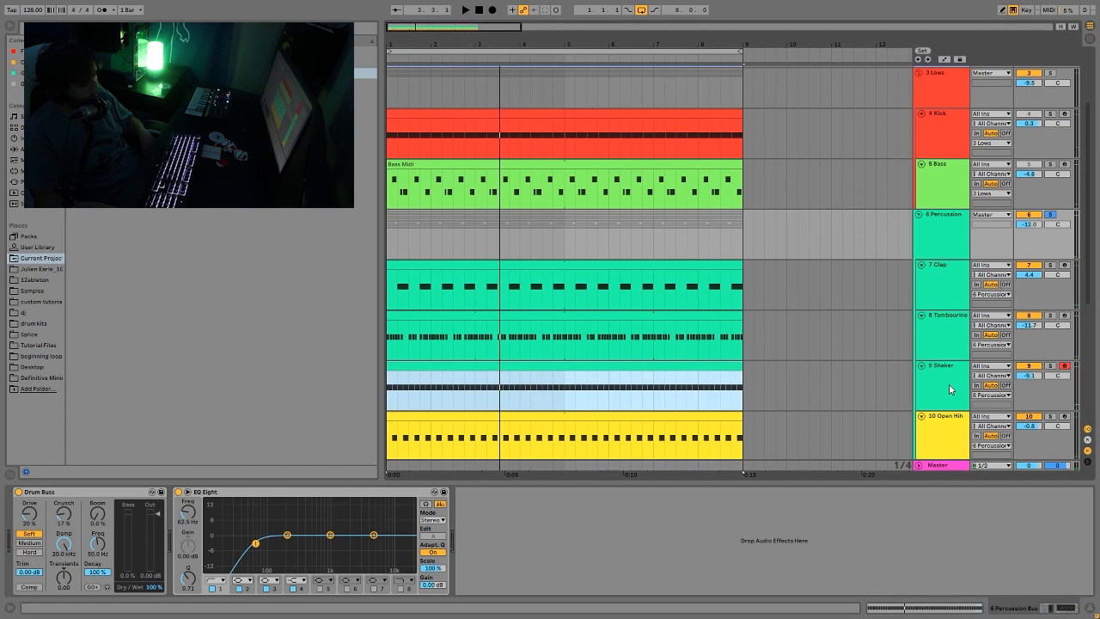
scroll(950, 390, "down", 6)
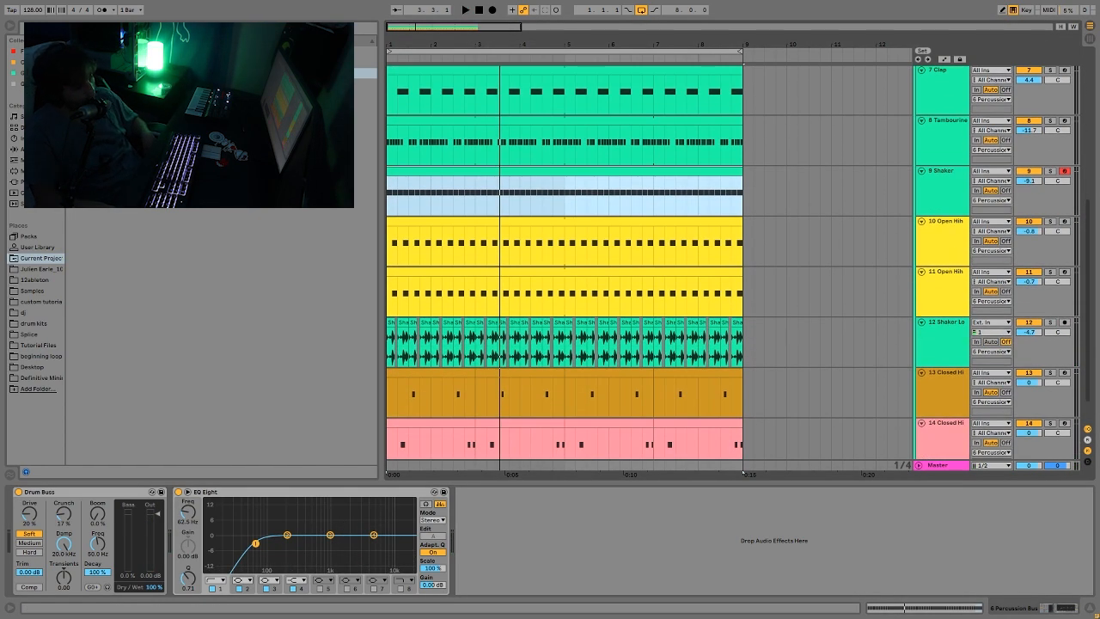
scroll(849, 333, "up", 6)
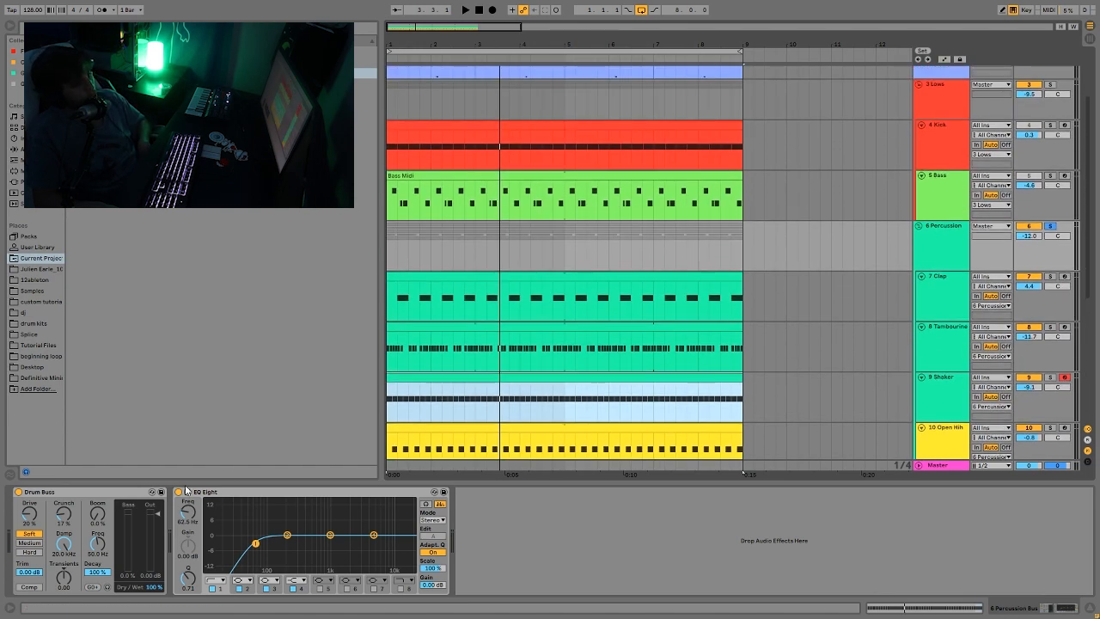
key("space")
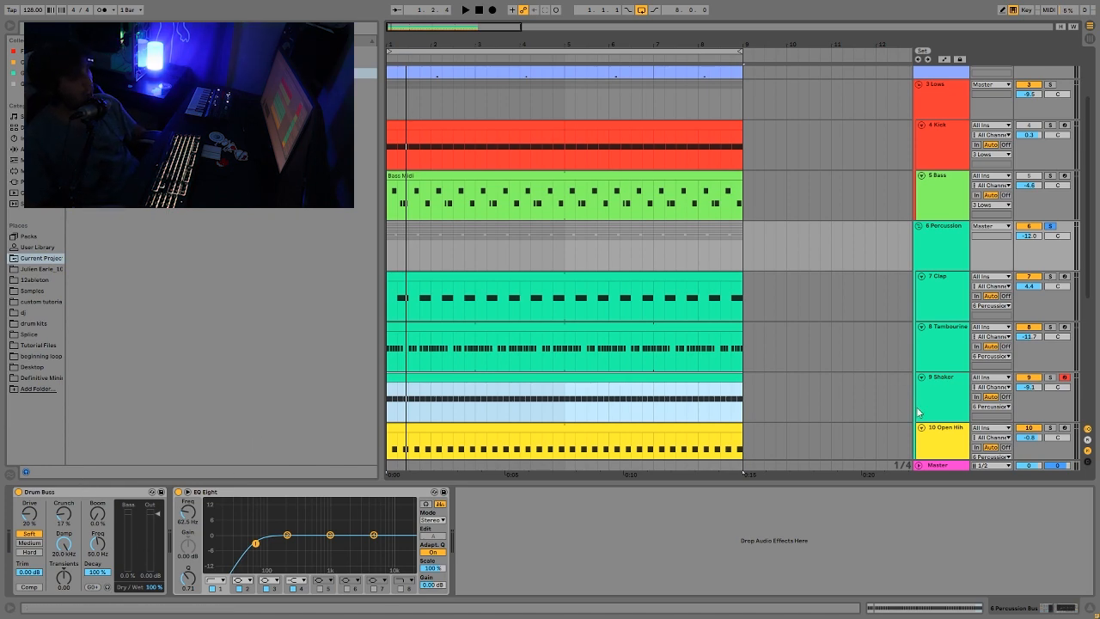
scroll(467, 316, "down", 4)
scroll(663, 307, "up", 3)
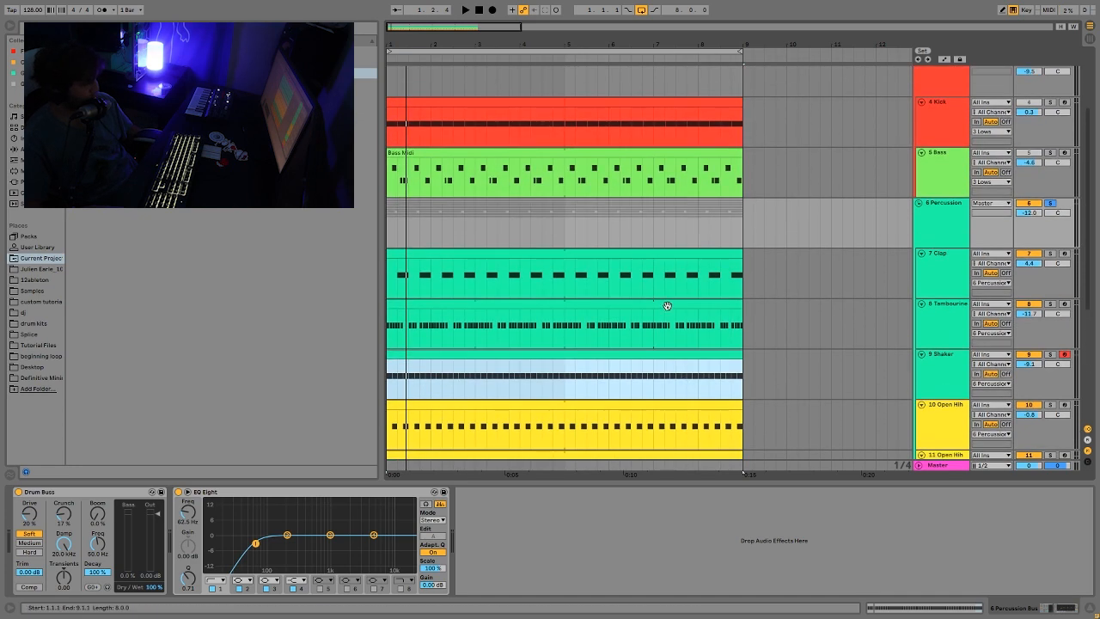
scroll(560, 337, "up", 2)
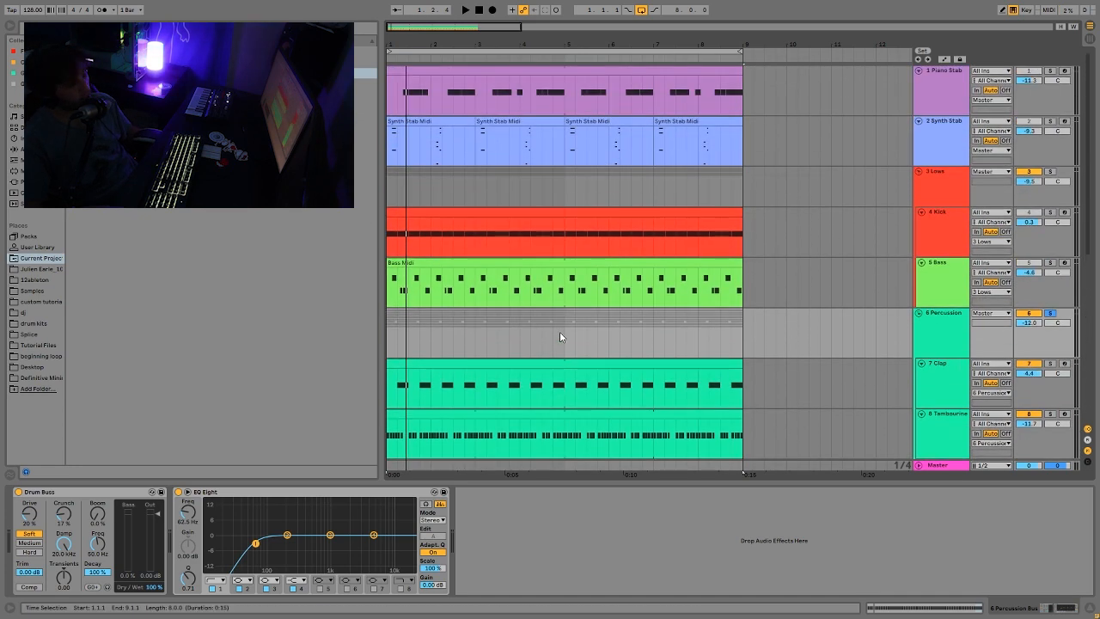
key("space")
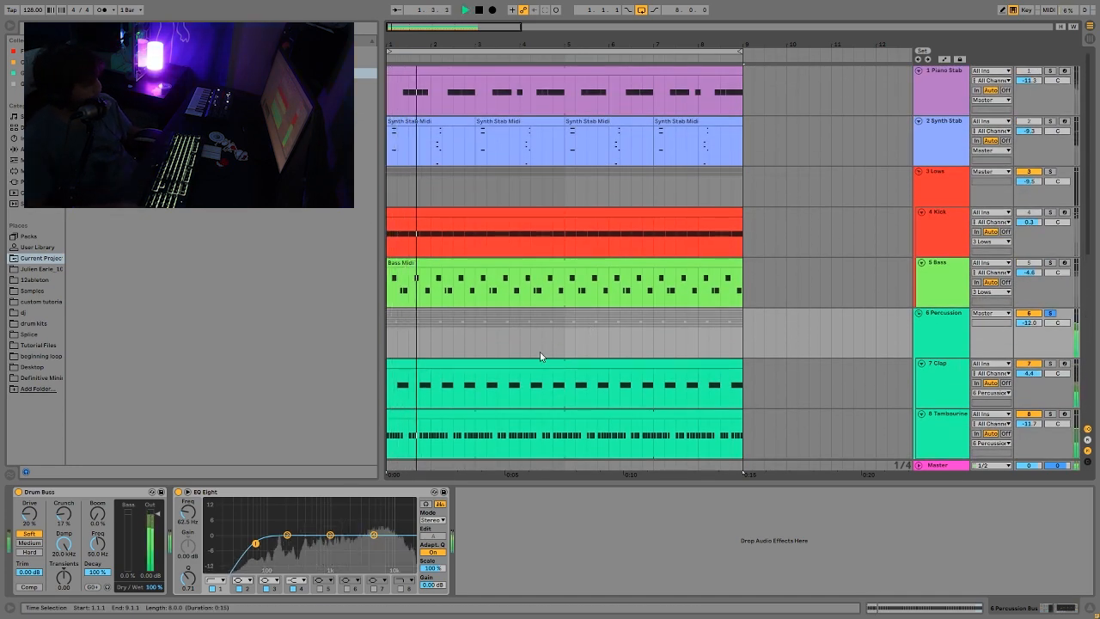
key("space")
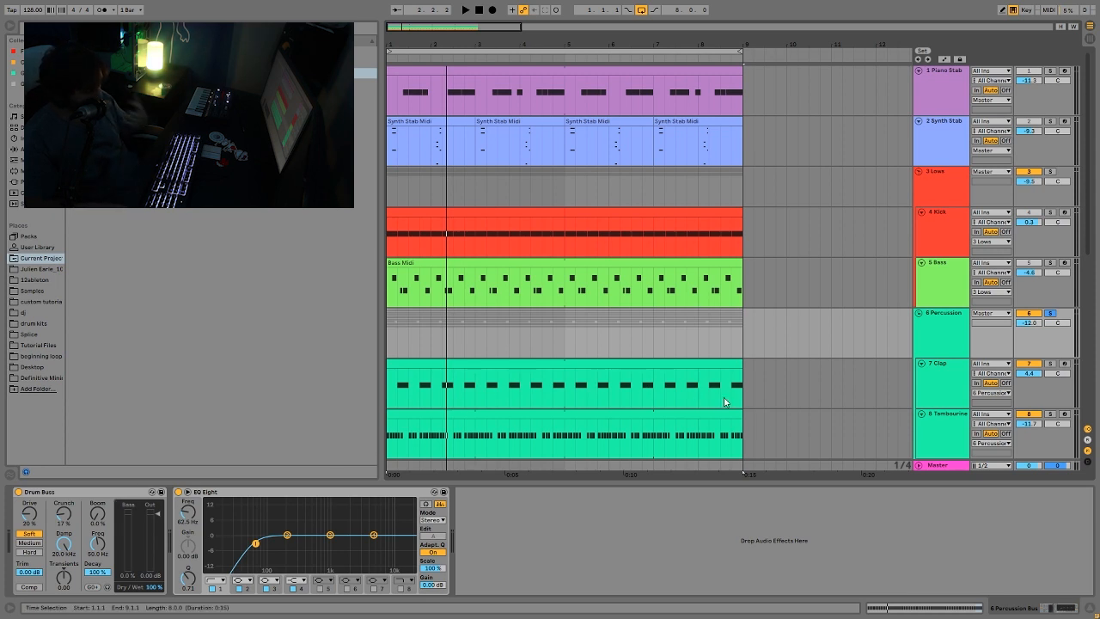
Step: Play the soloed Percussion group from the start of the loop and clear its solo during playback to hear all parts
left_click(389, 332)
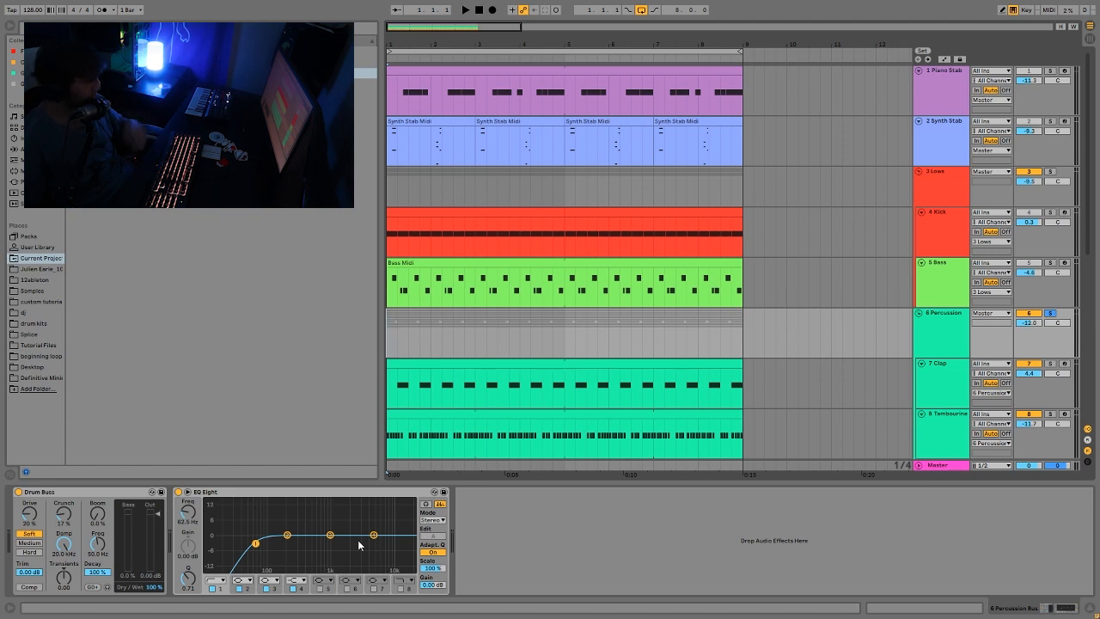
key("space")
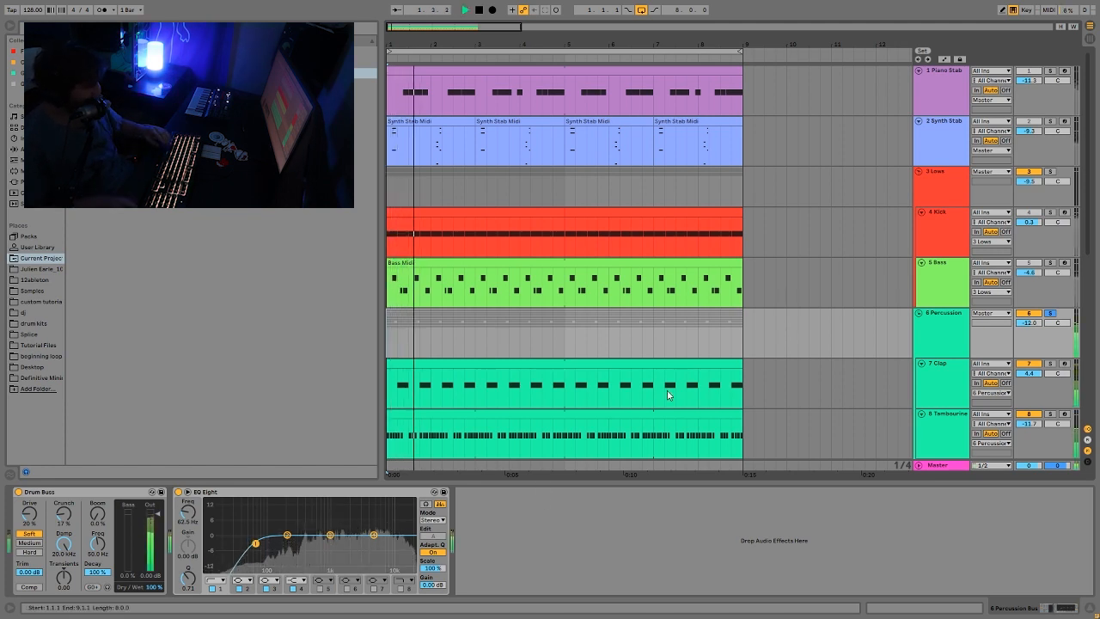
left_click(1052, 314)
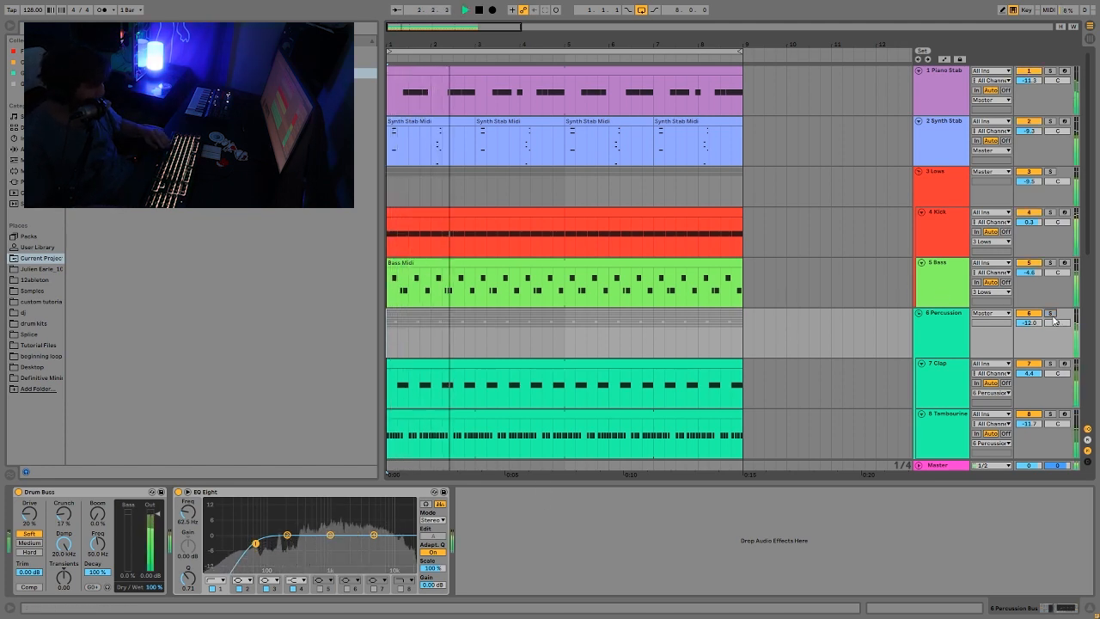
left_click(934, 342)
key("space")
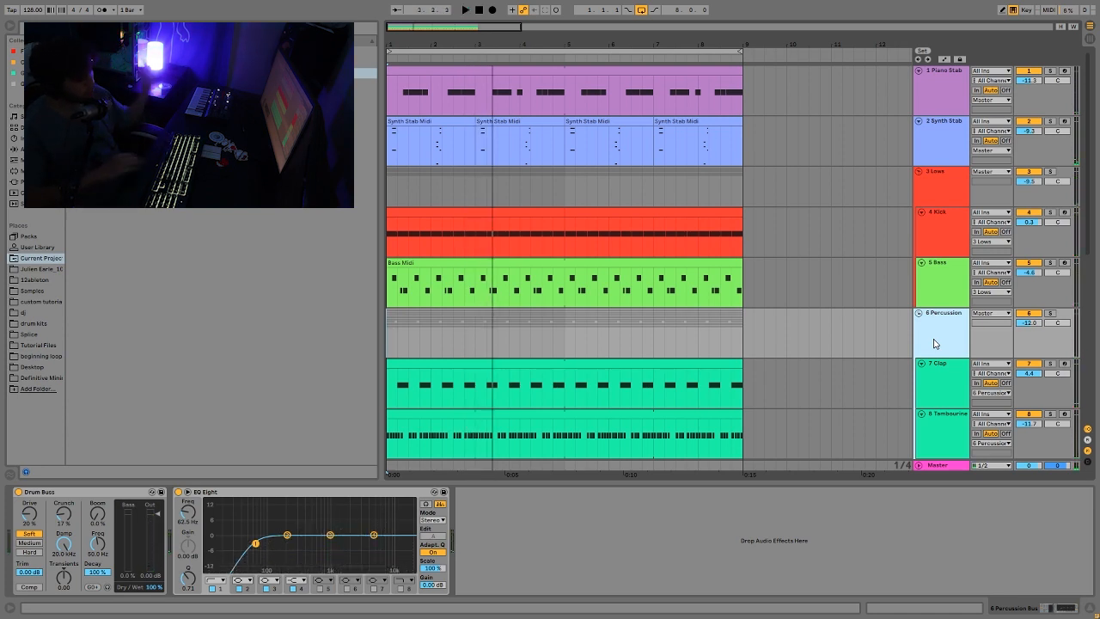
Step: Play the full loop once more with no solos active, stop it, and look over the percussion tracks
key("space")
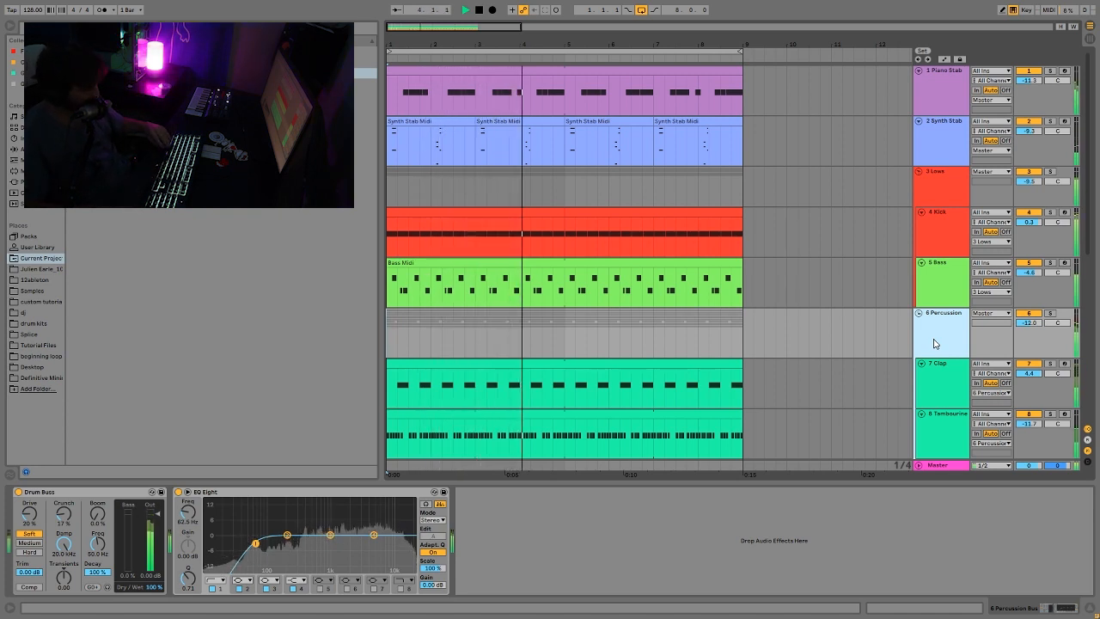
key("space")
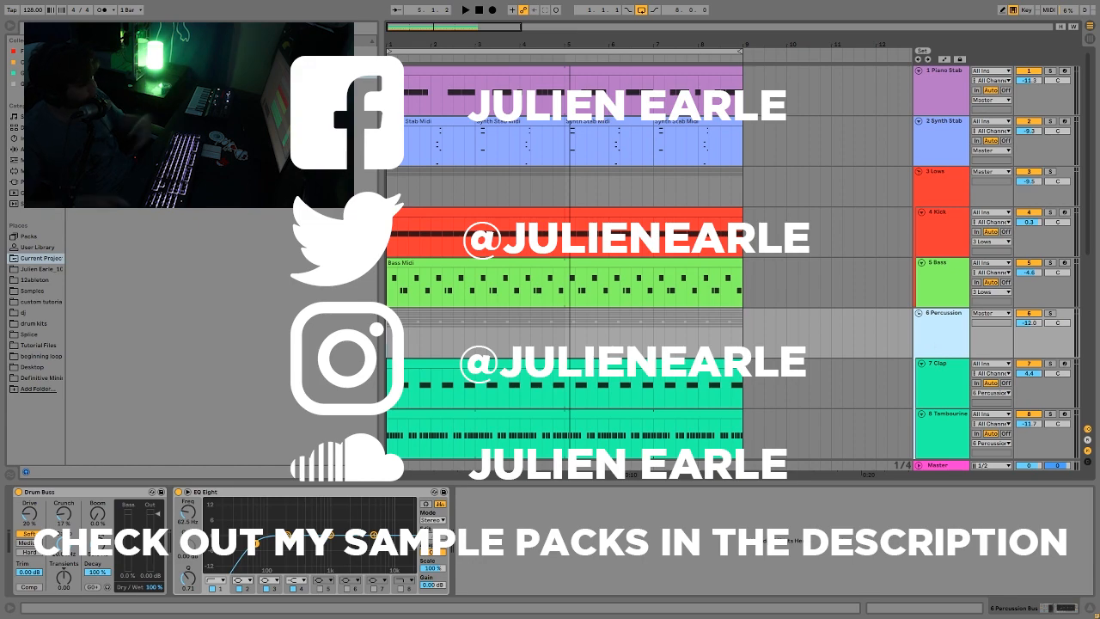
scroll(713, 315, "down", 8)
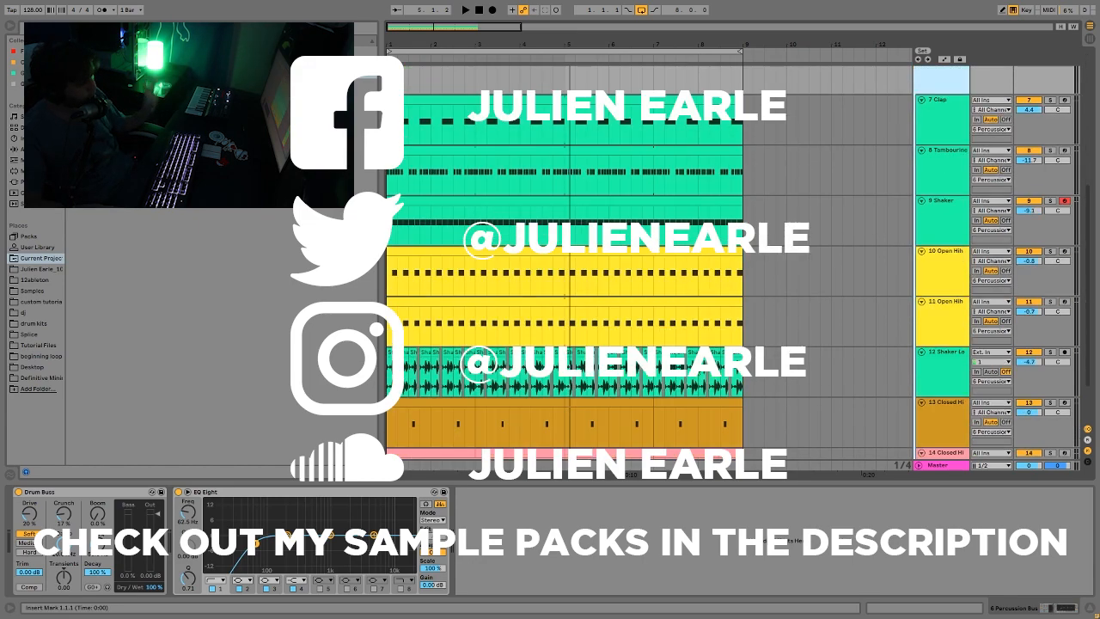